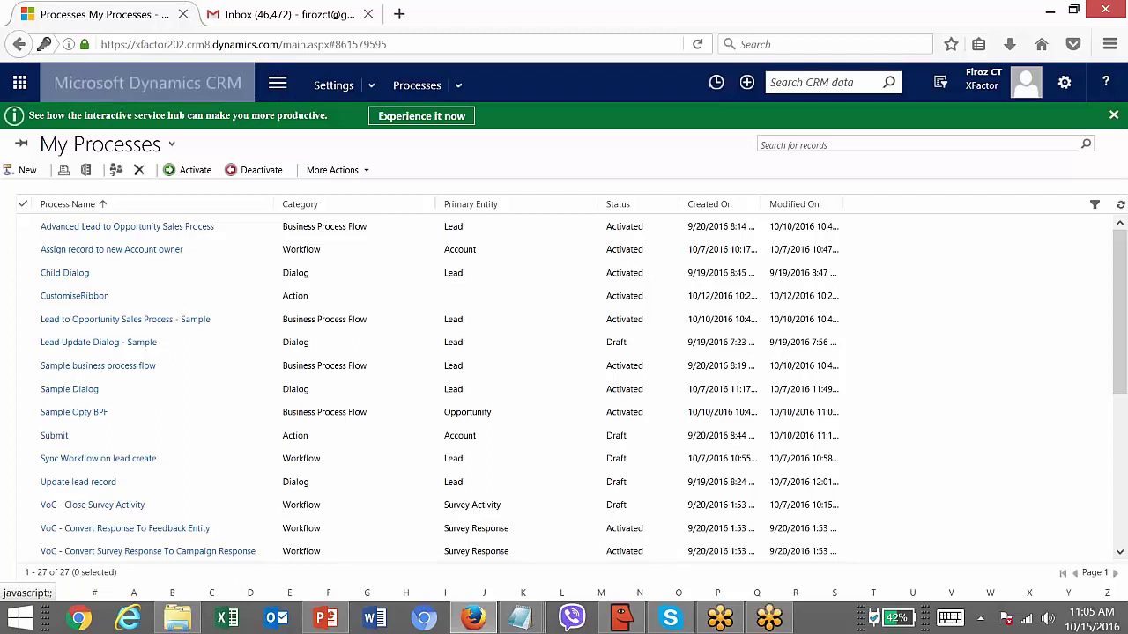
- Start a new process from the My Processes list, then switch to the PowerPoint slides
left_click(269, 86)
left_click(269, 88)
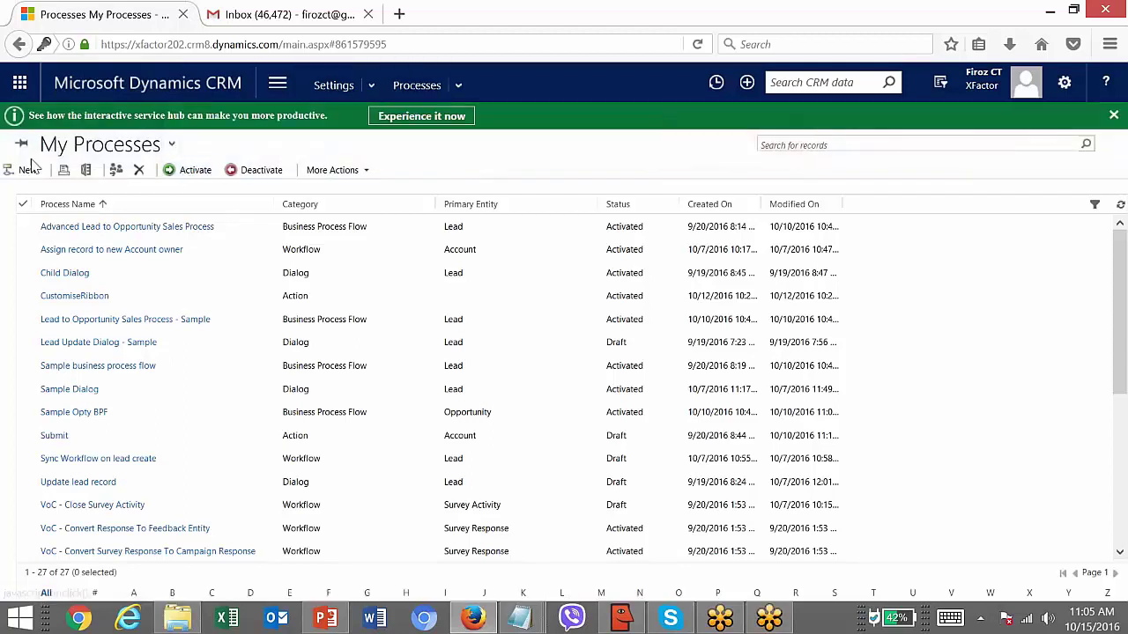
left_click(27, 170)
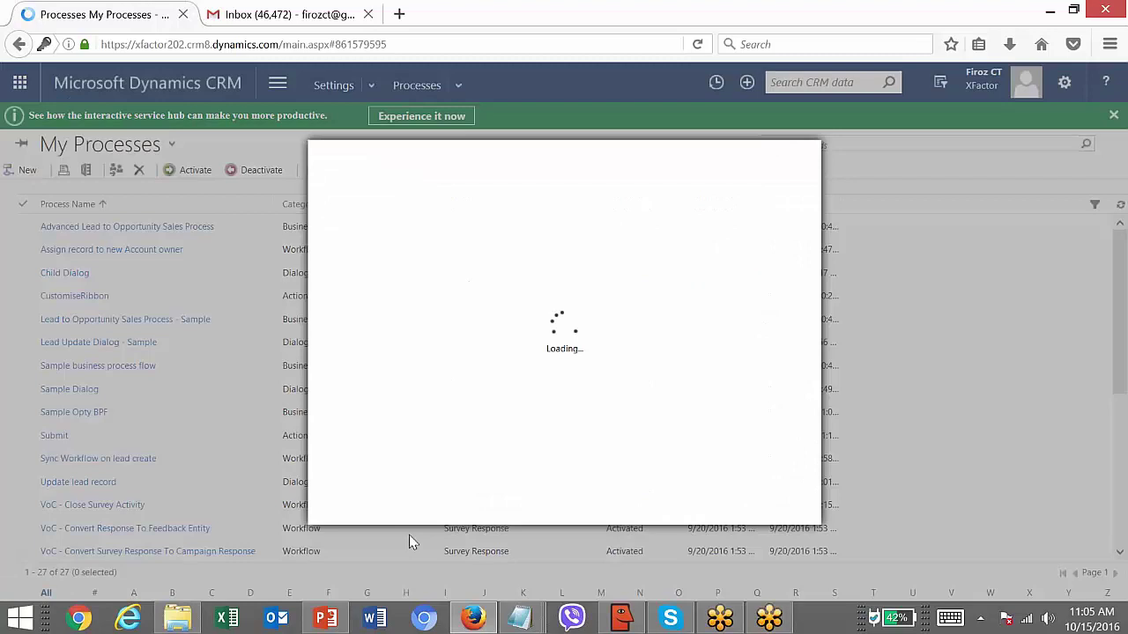
left_click(326, 619)
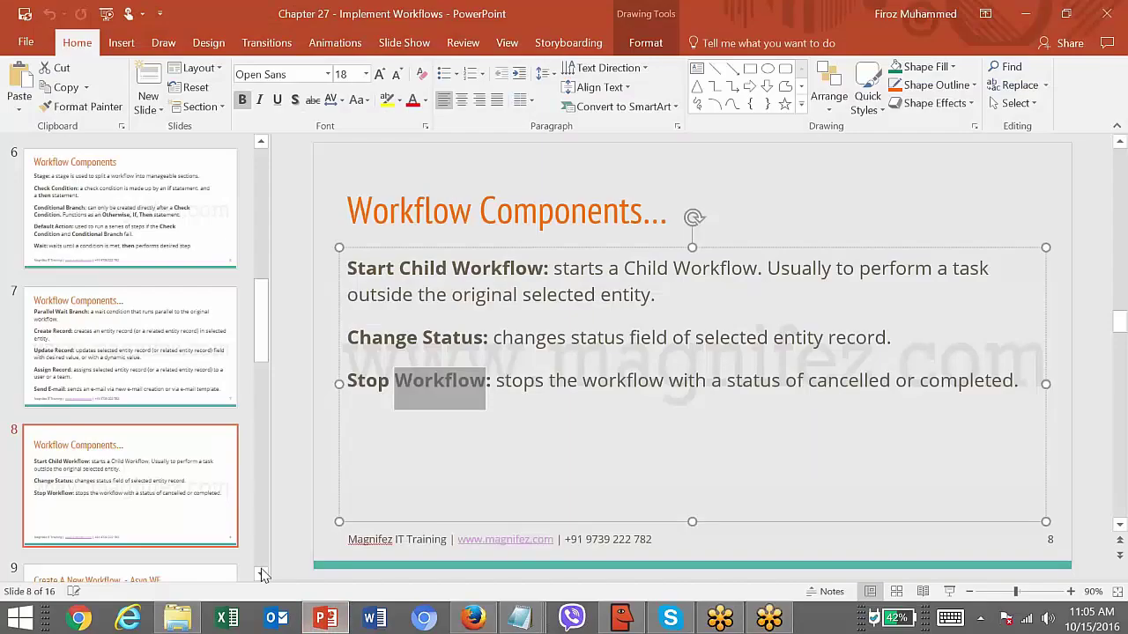
- Page from slide 8 through slide 9 to slide 10, 'Create A New Workflow...'
left_click(261, 573)
scroll(264, 576, "down", 3)
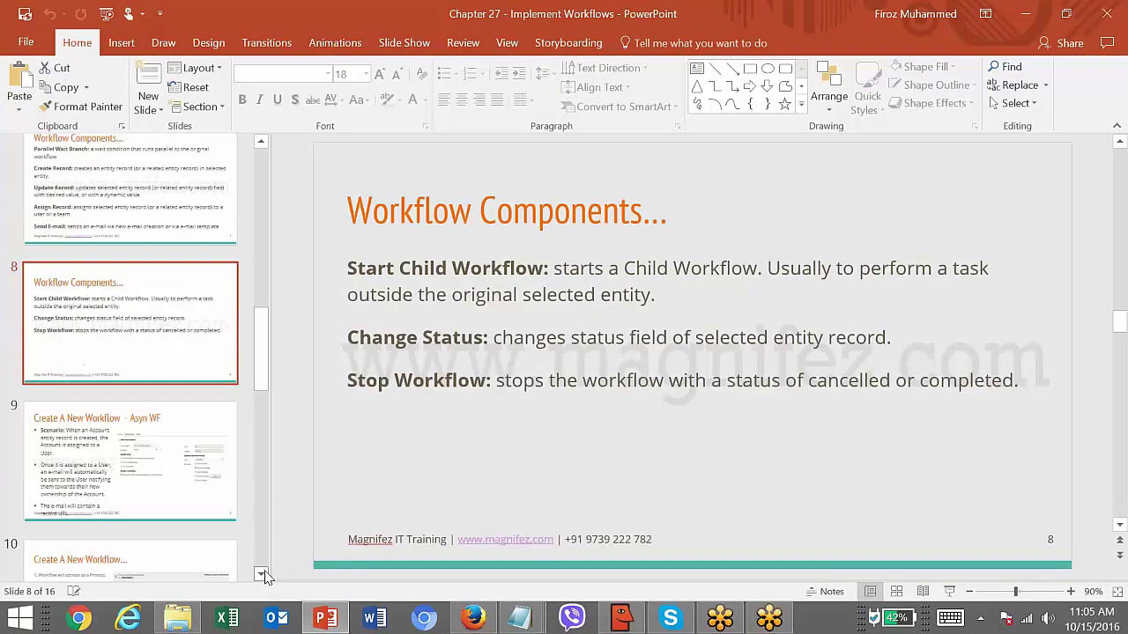
key("Down")
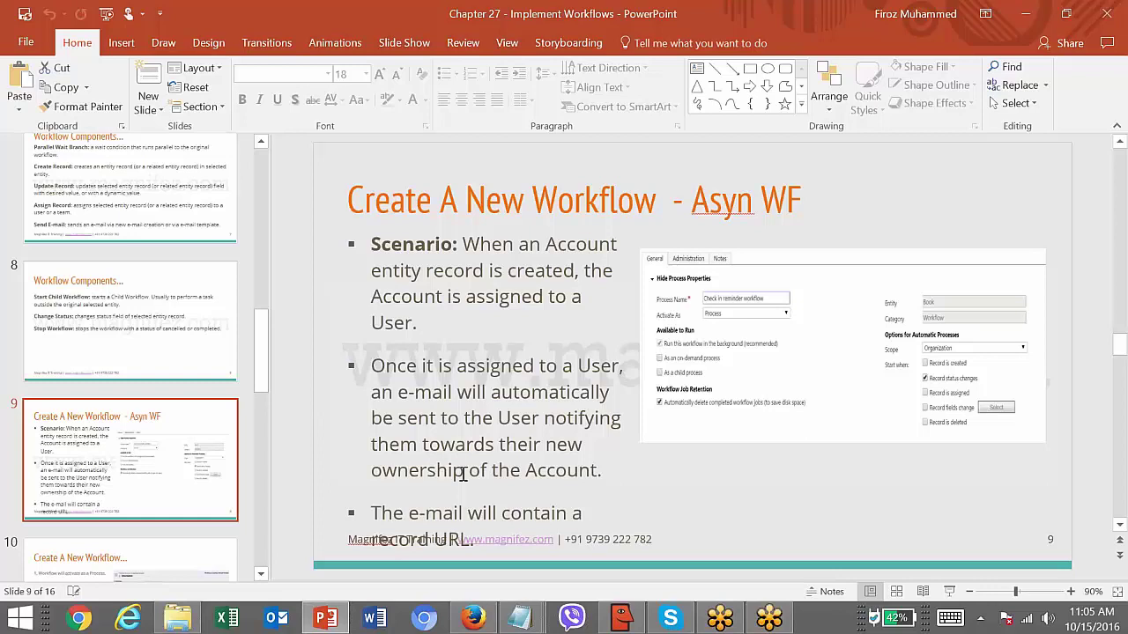
left_click(525, 481)
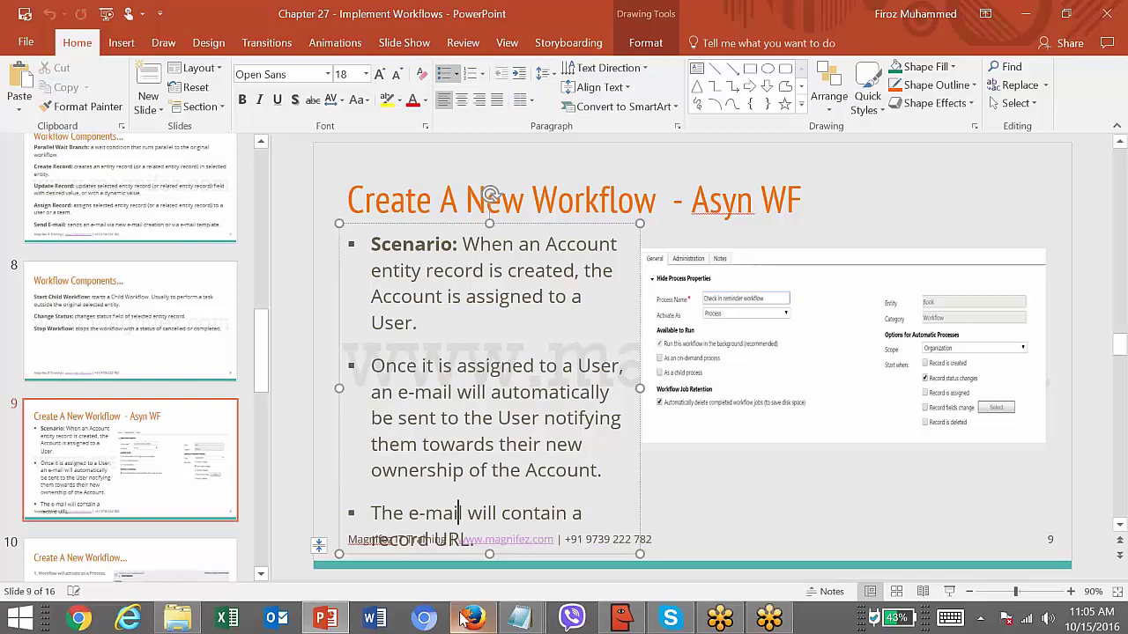
left_click(202, 573)
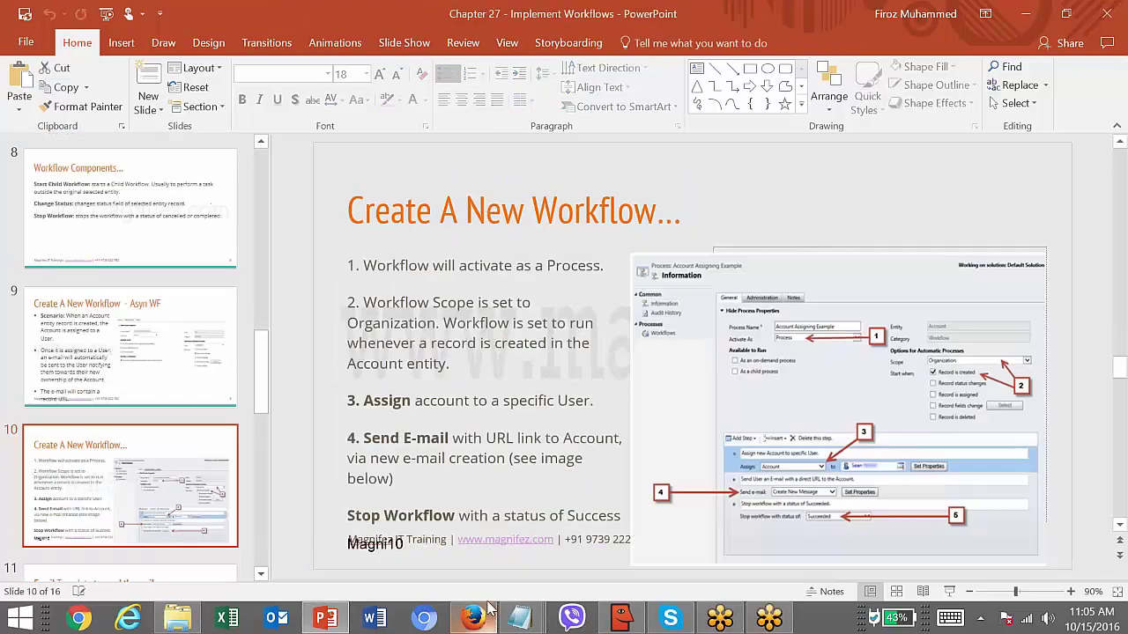
- Name the process 'Assign Account to new Owner and Send email' as a background Account Workflow
mouse_move(477, 624)
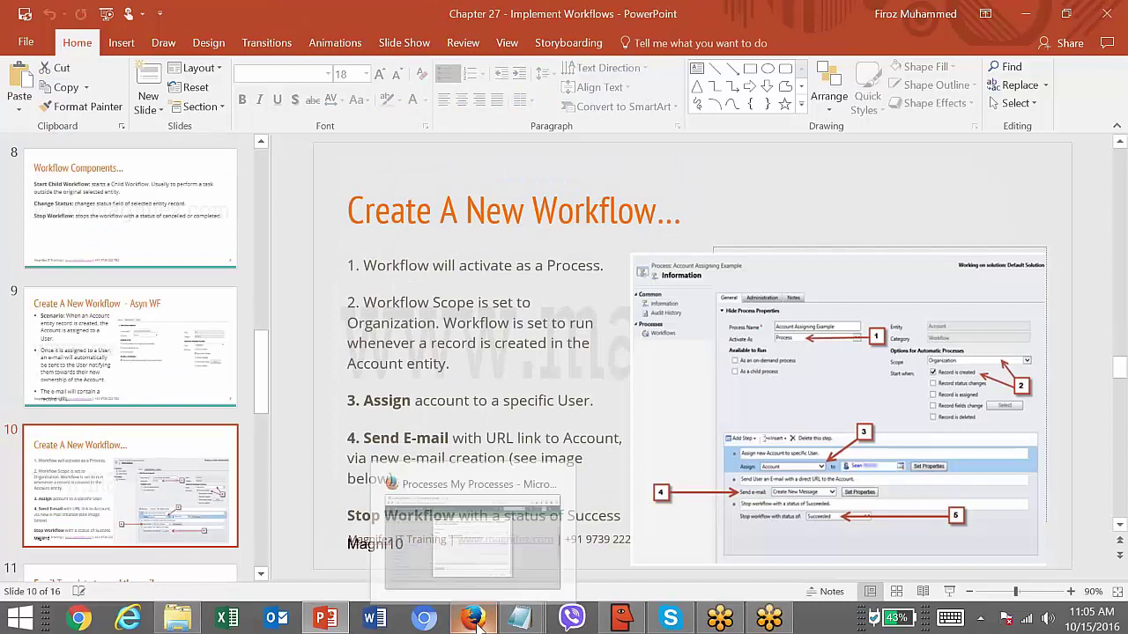
left_click(472, 539)
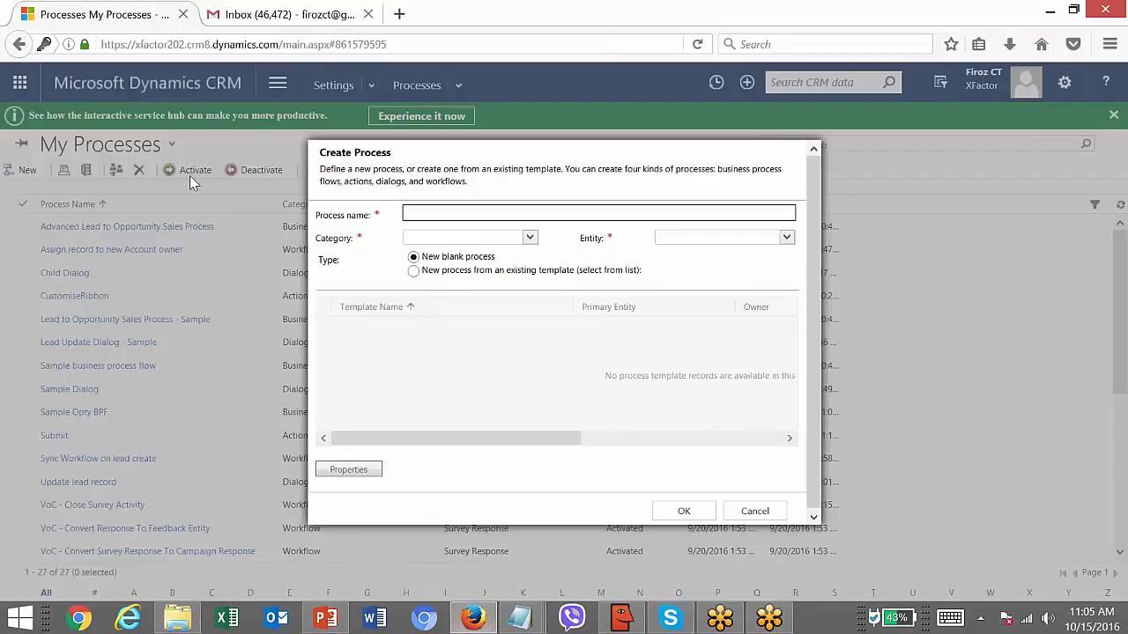
type("Assign Account to new Owner and Send email")
left_click(420, 238)
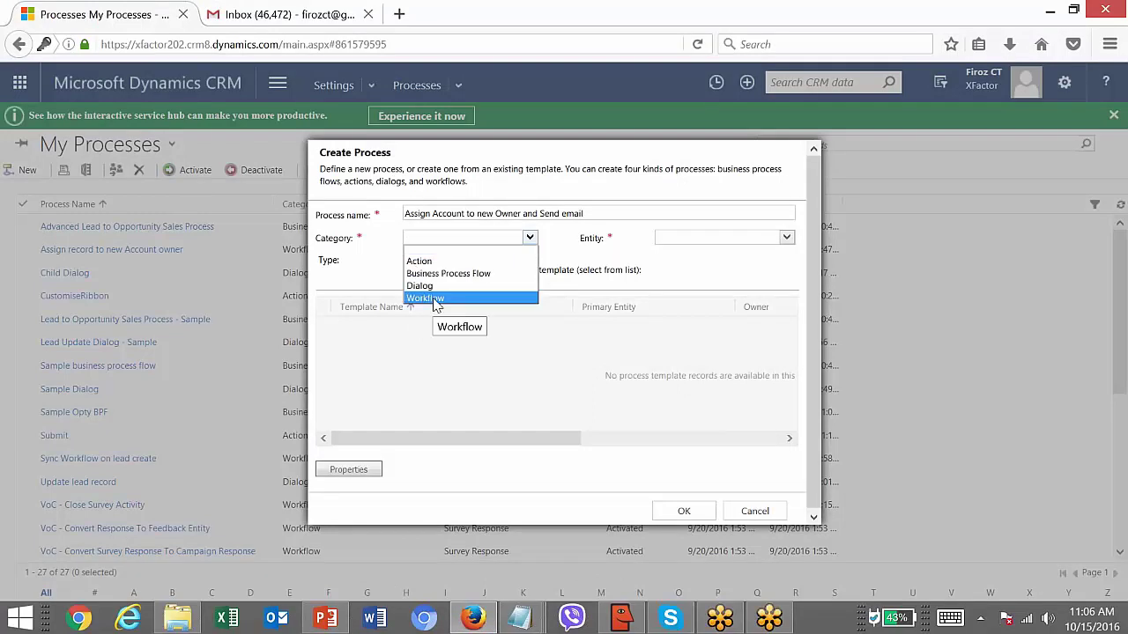
left_click(432, 299)
left_click(665, 238)
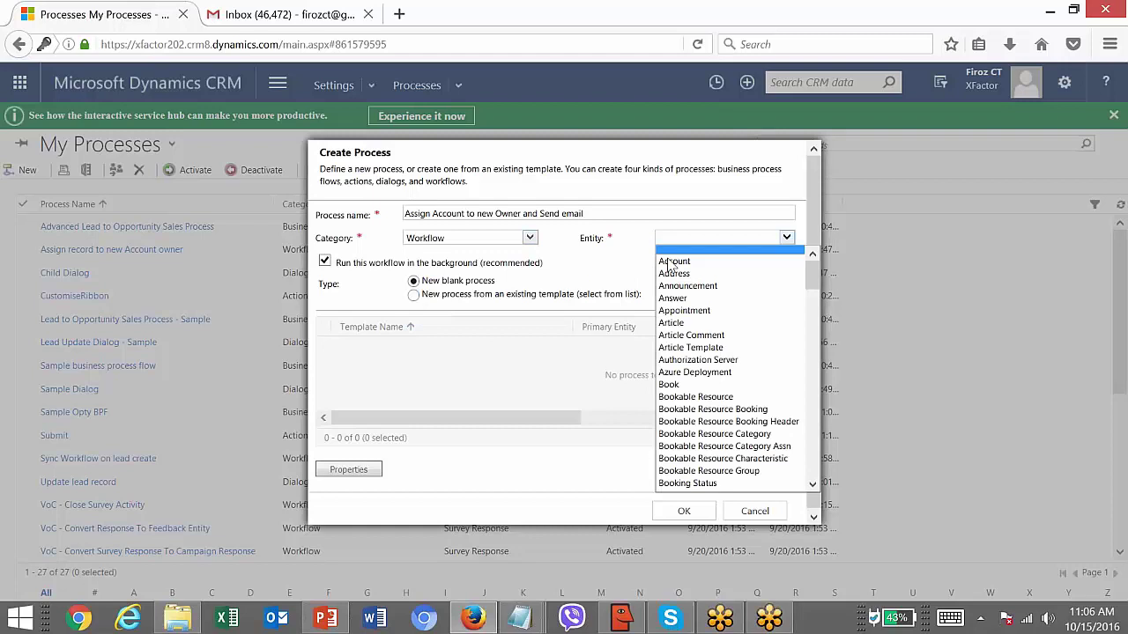
left_click(699, 264)
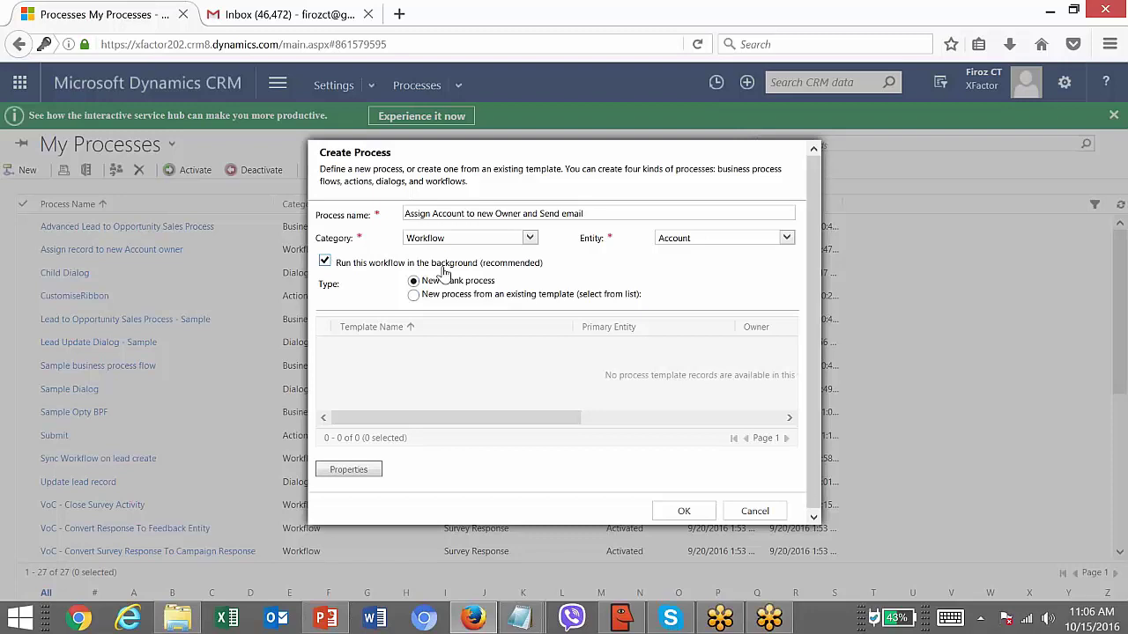
left_click(326, 261)
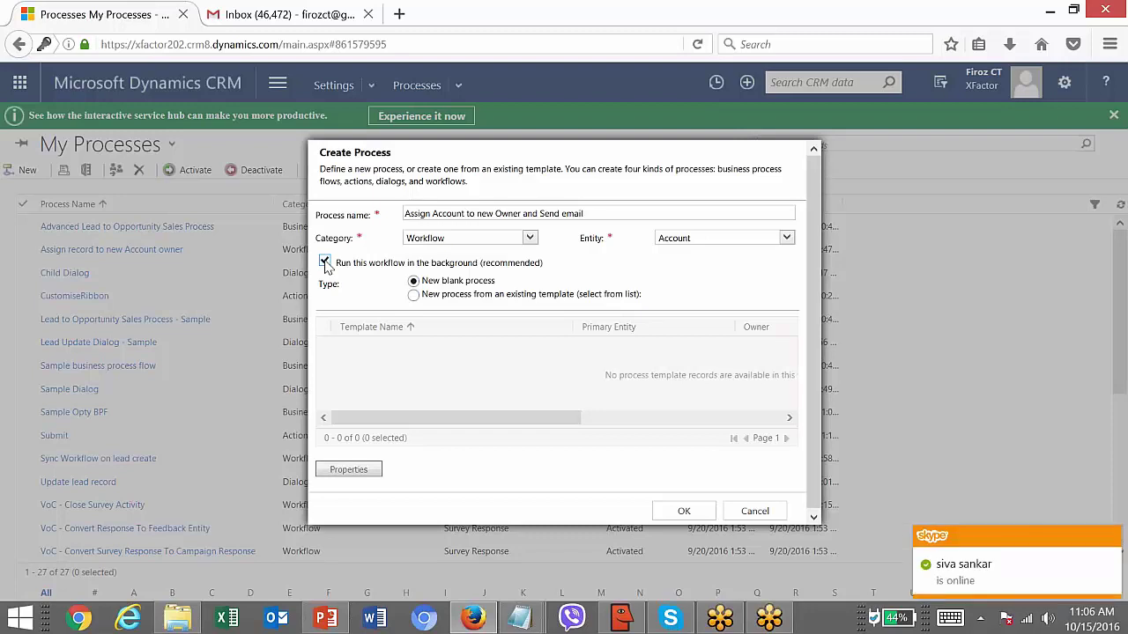
left_click(324, 262)
- Create the workflow, keep completed jobs, set Scope to Organization, and trigger only on record creation
left_click(679, 511)
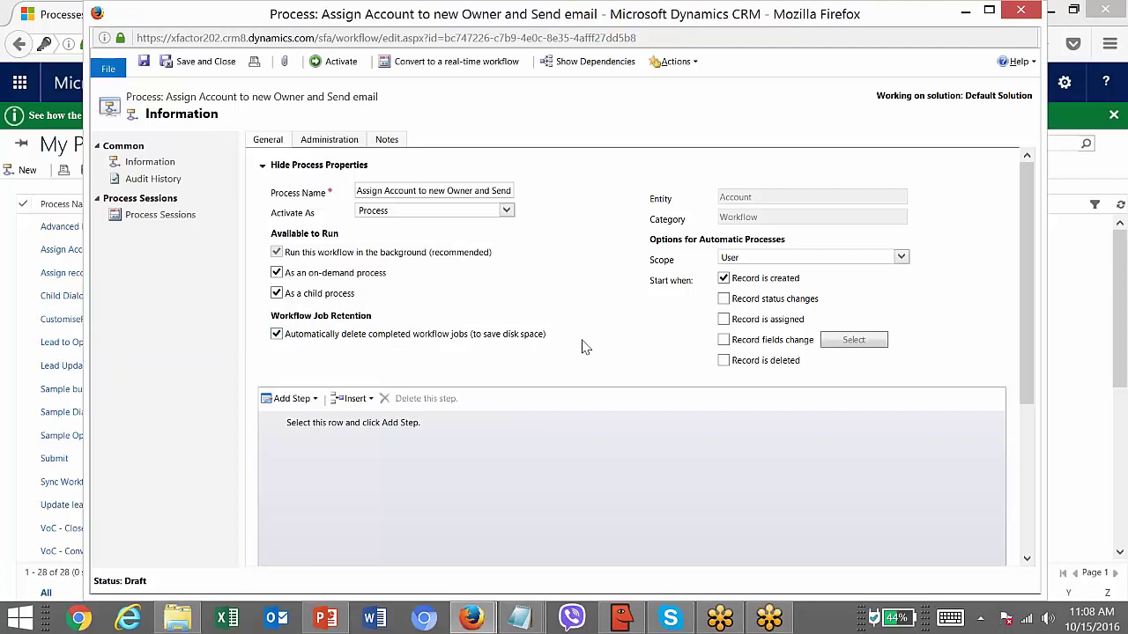
left_click(278, 338)
left_click(797, 258)
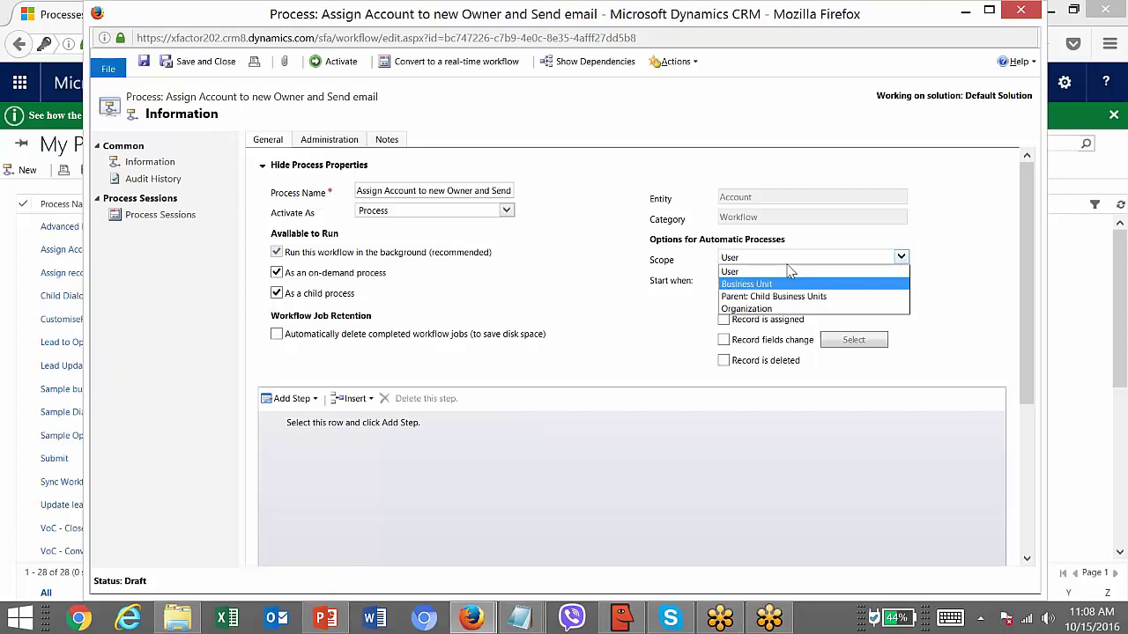
left_click(766, 308)
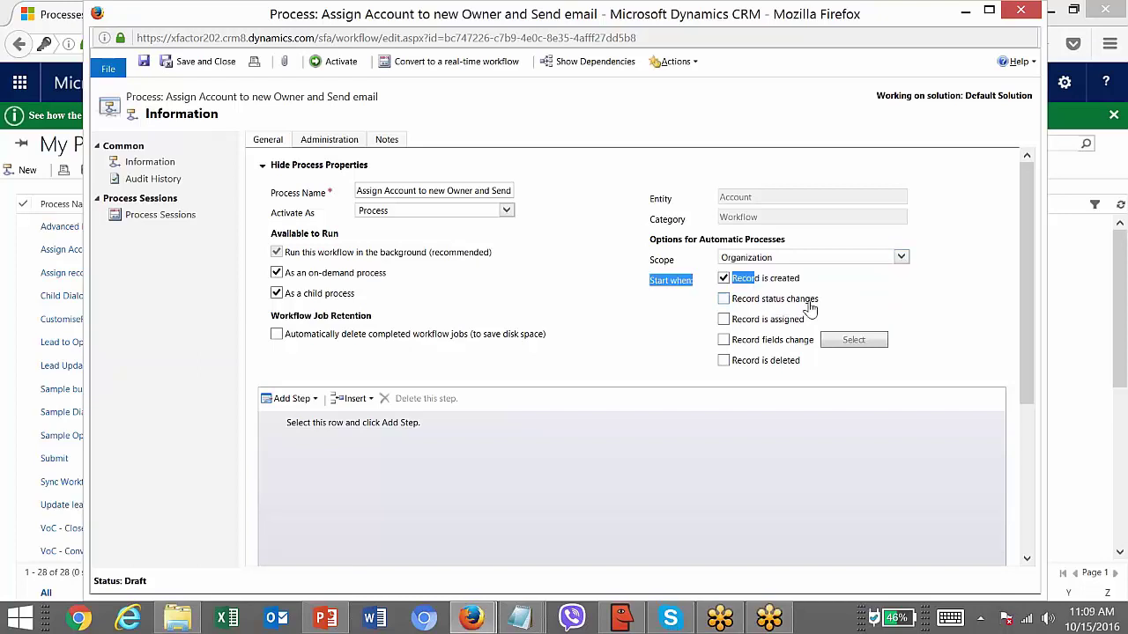
left_click(724, 298)
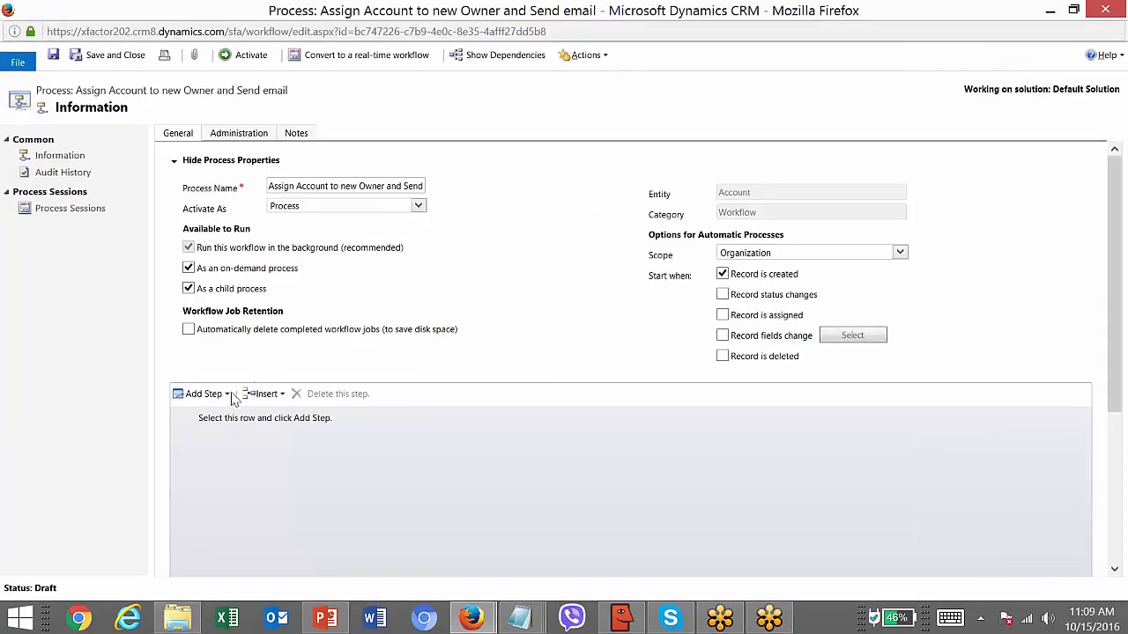
- Add a stage to the workflow and name it 'Stage 1'
left_click(227, 396)
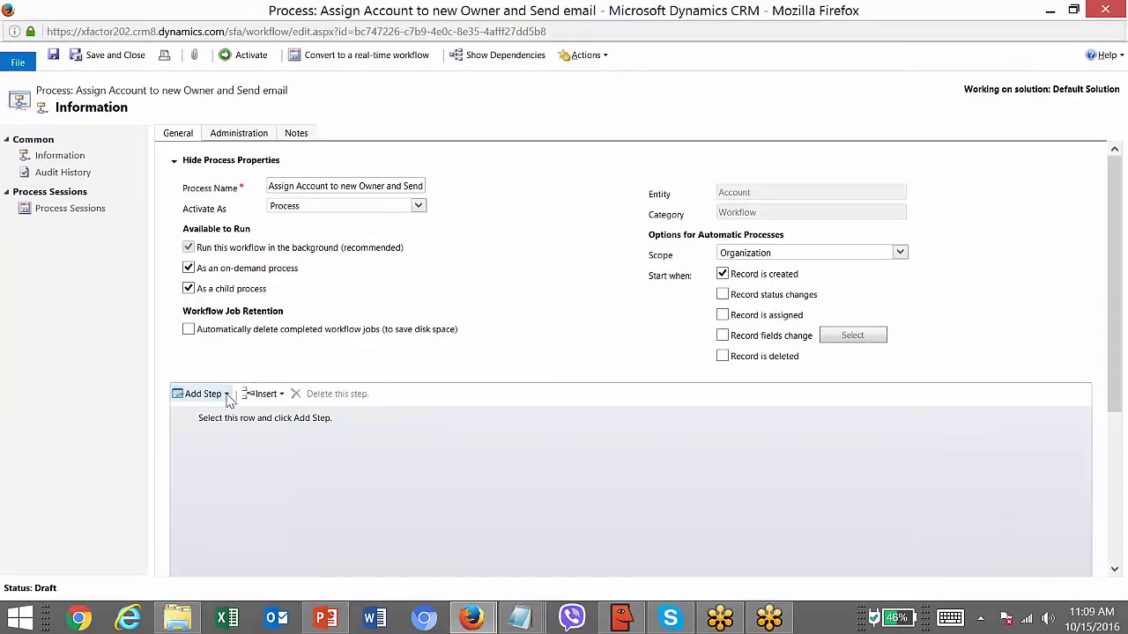
left_click_drag(402, 451, 385, 581)
left_click_drag(411, 472, 428, 403)
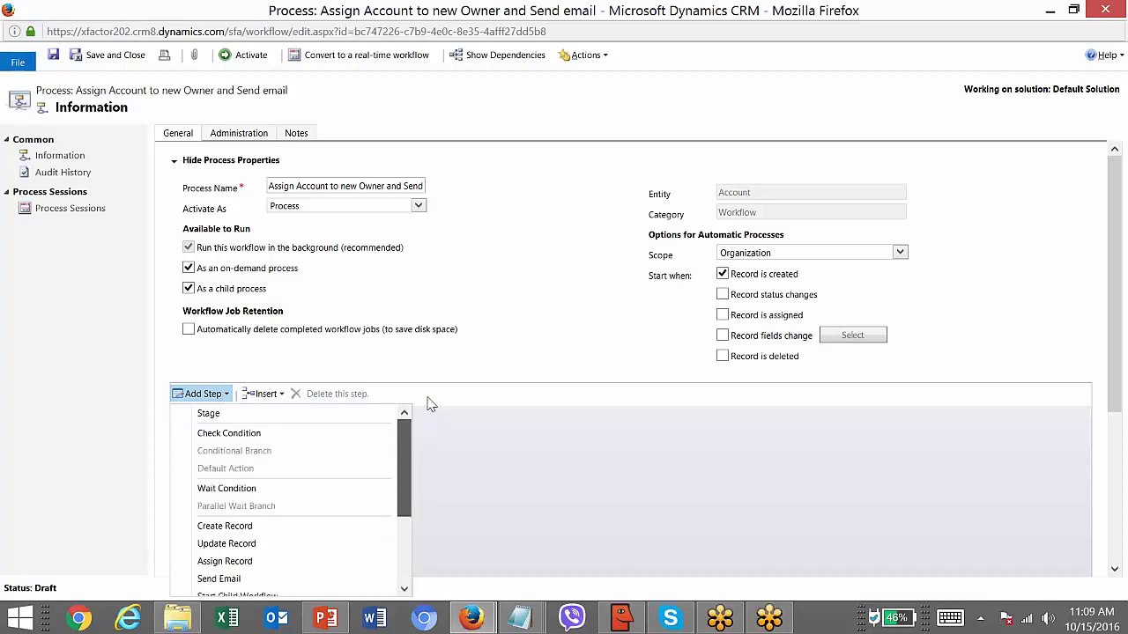
left_click(365, 427)
left_click(763, 290)
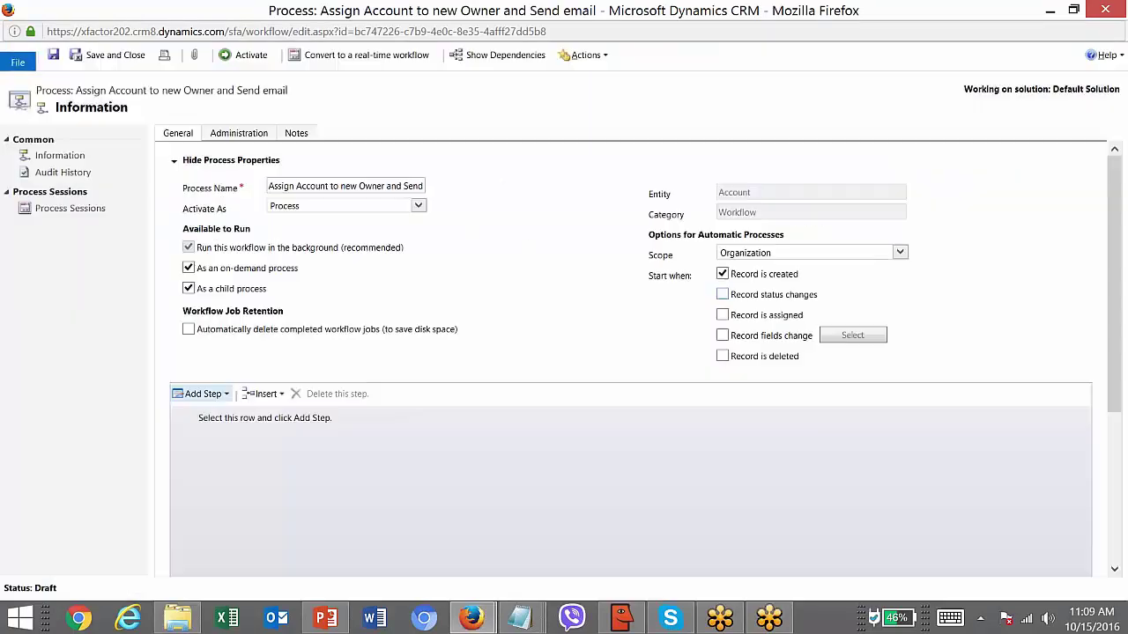
left_click(312, 429)
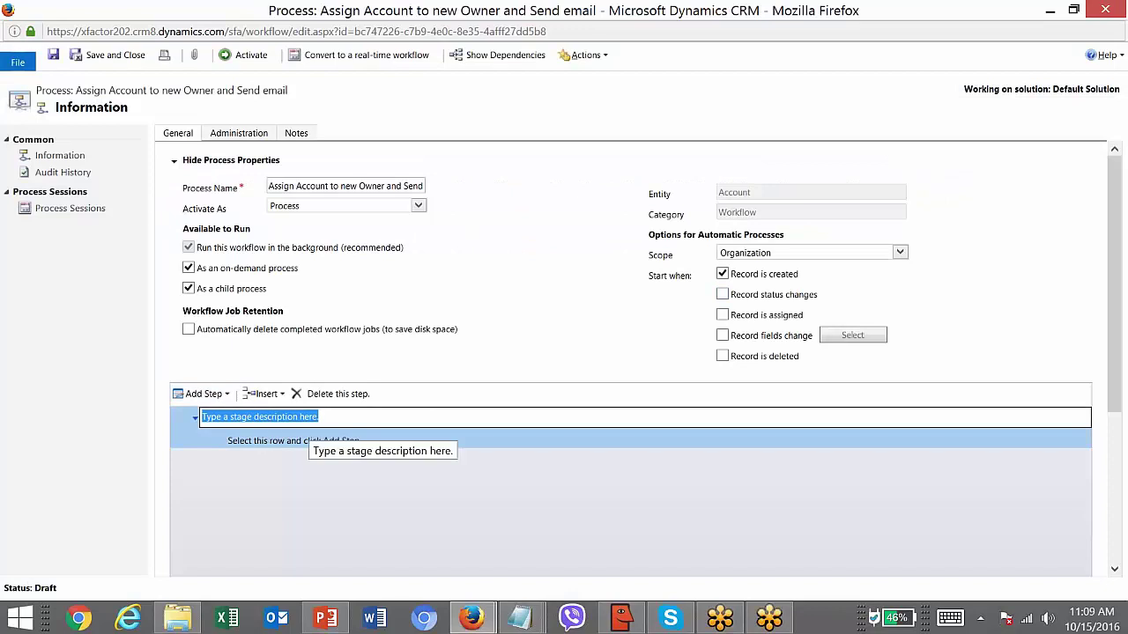
type("Stage 1")
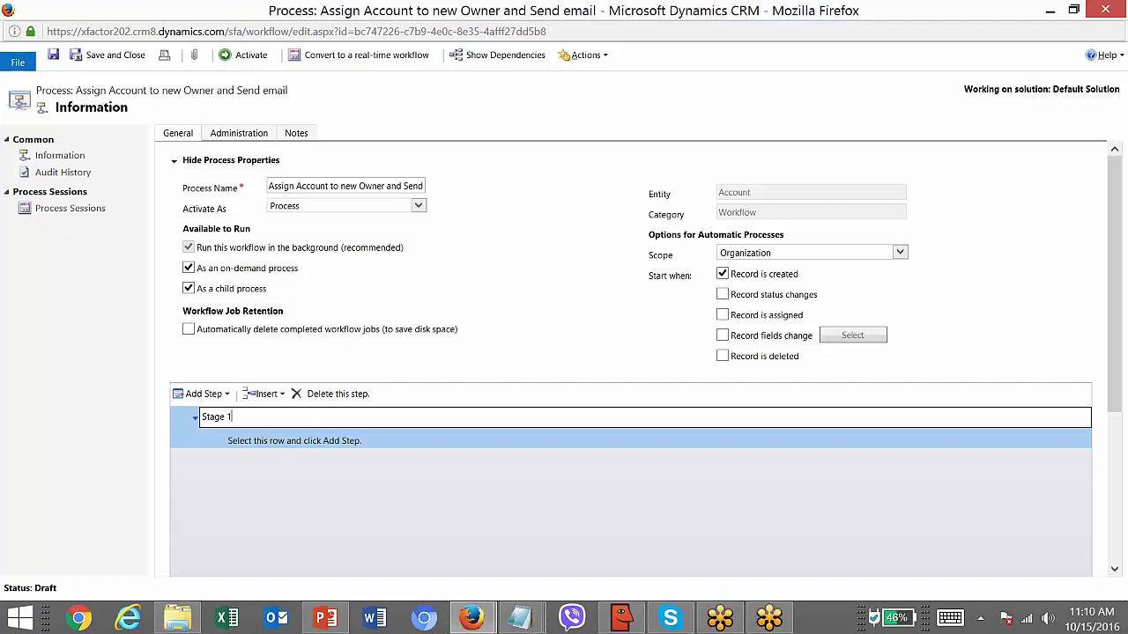
left_click(346, 446)
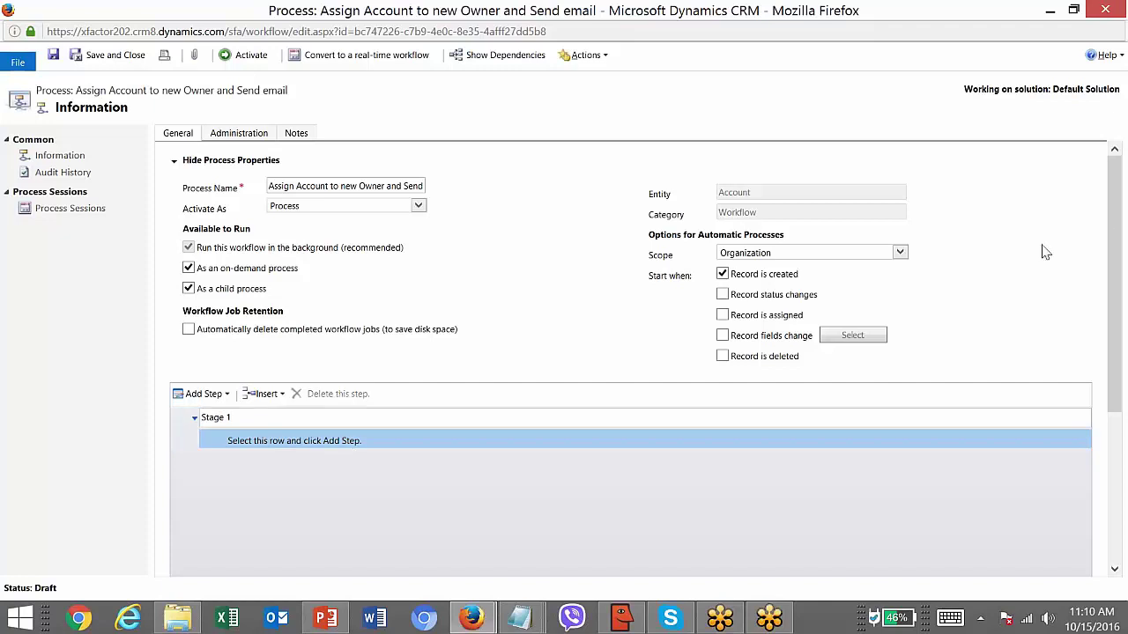
- Reopen the step-type list, then show PowerPoint slide 9 on creating a new workflow
left_click_drag(1116, 238, 1115, 291)
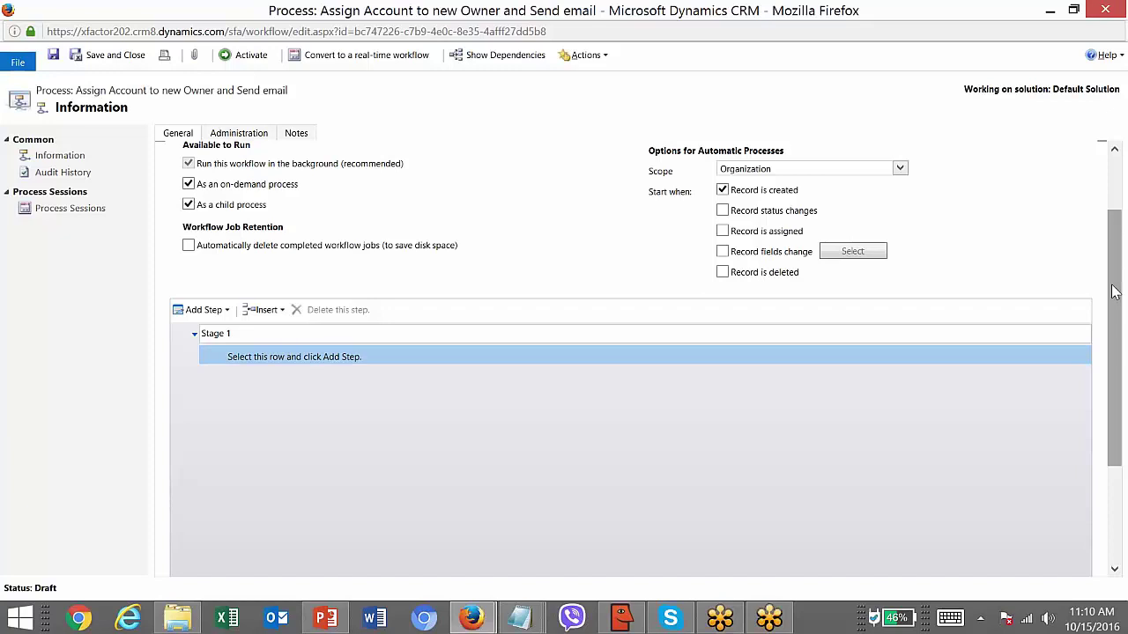
left_click_drag(1115, 292, 1045, 297)
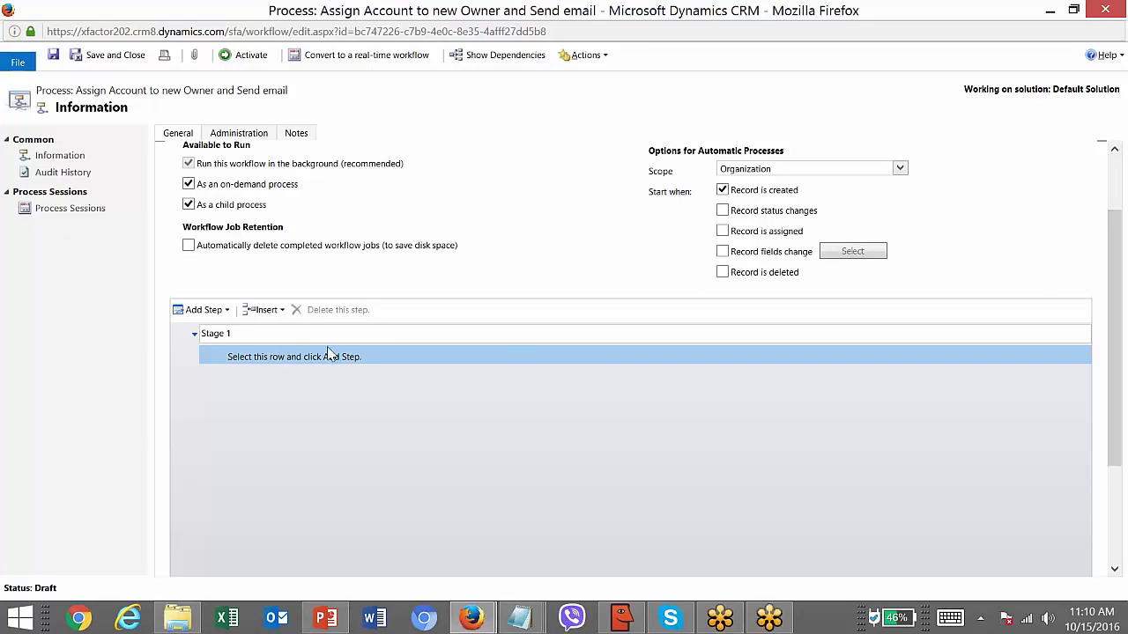
left_click(227, 310)
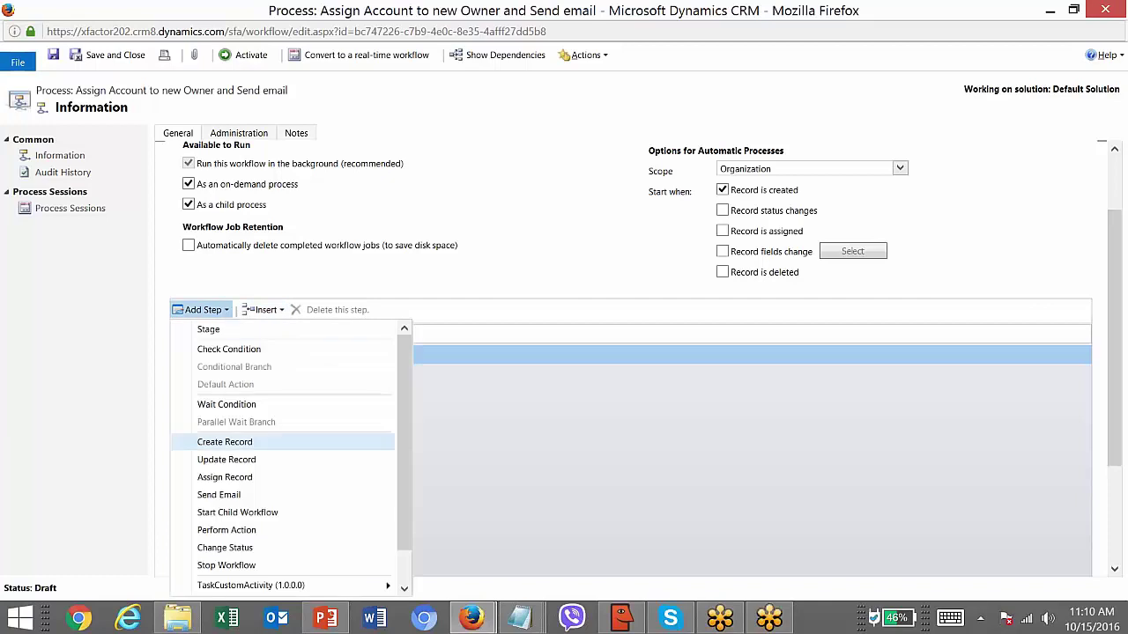
left_click(211, 329)
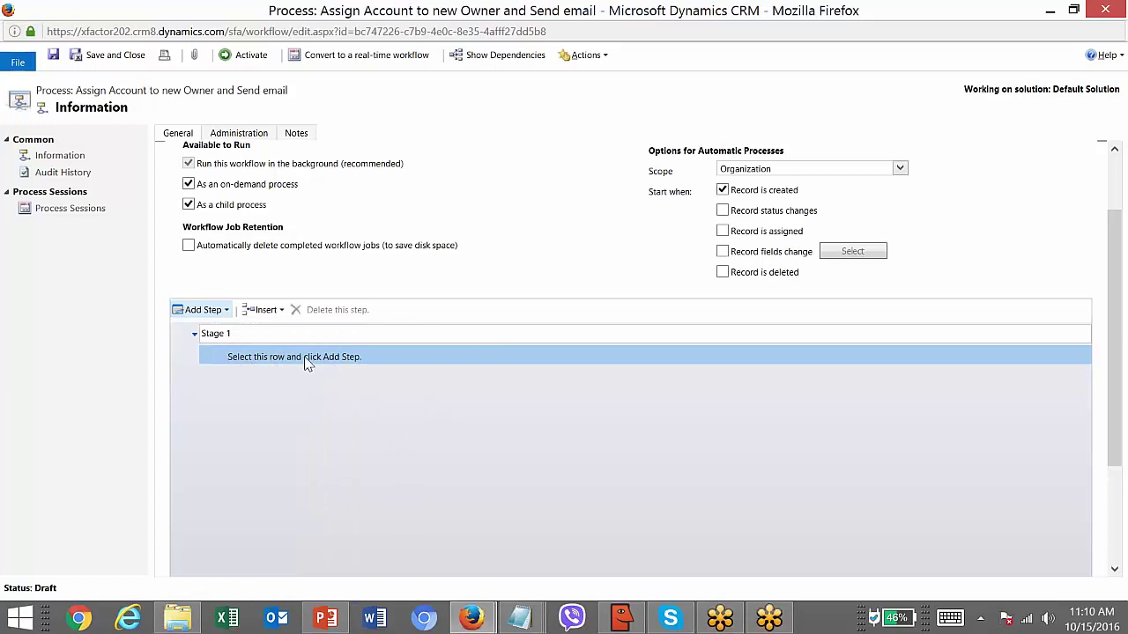
left_click(226, 311)
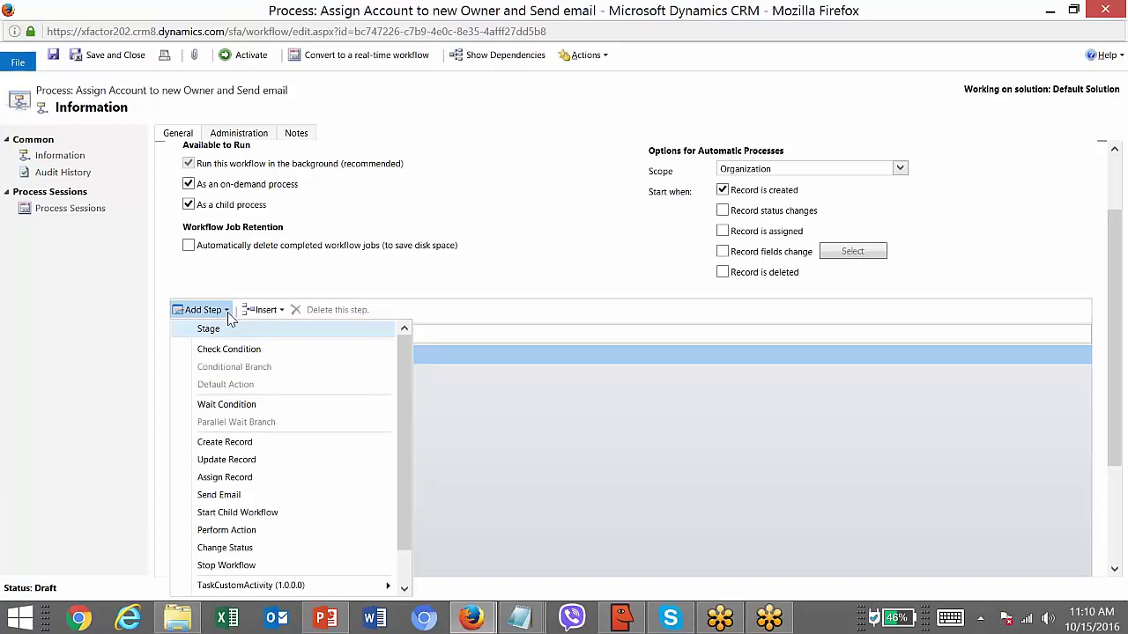
left_click(326, 619)
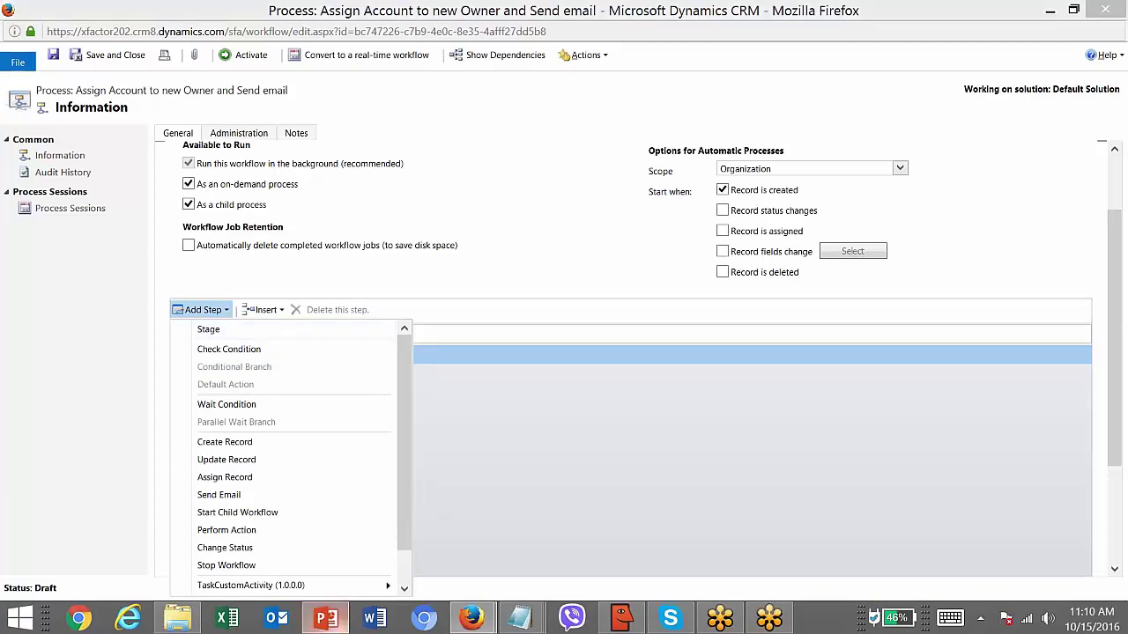
left_click(150, 351)
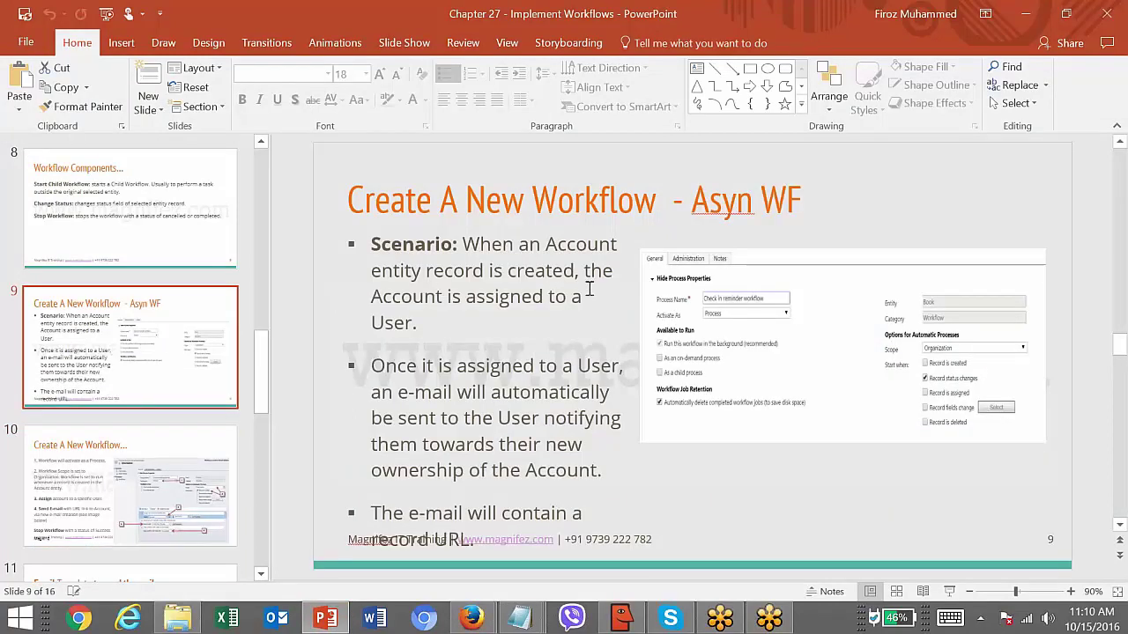
- Review slide 9's new-Account assignment scenario and return to the CRM workflow
double_click(427, 368)
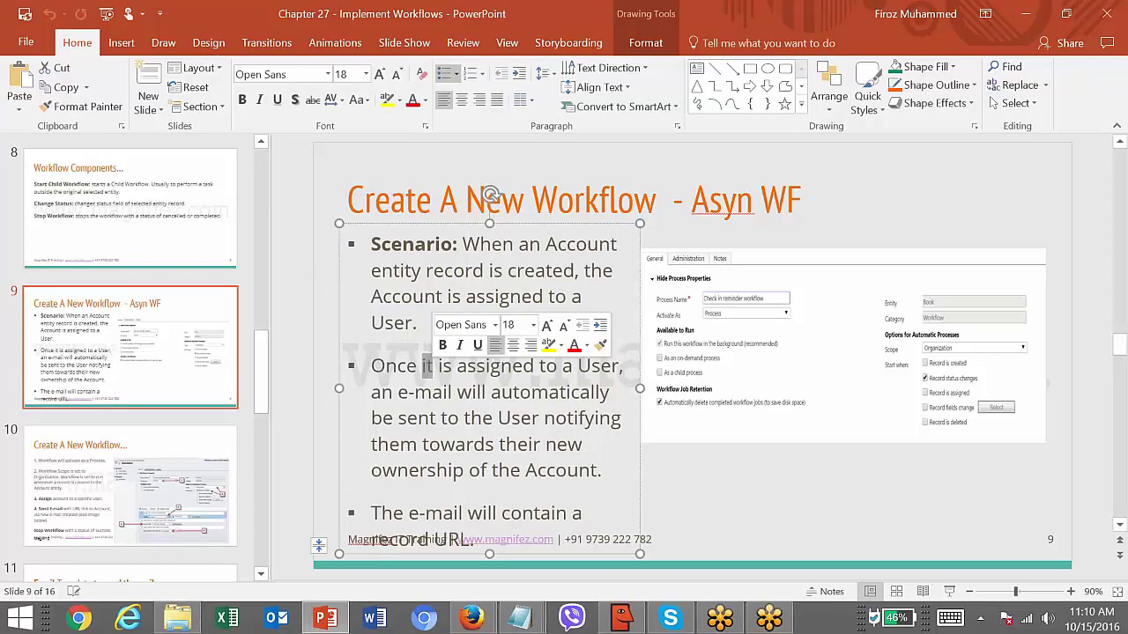
key("alt+Tab")
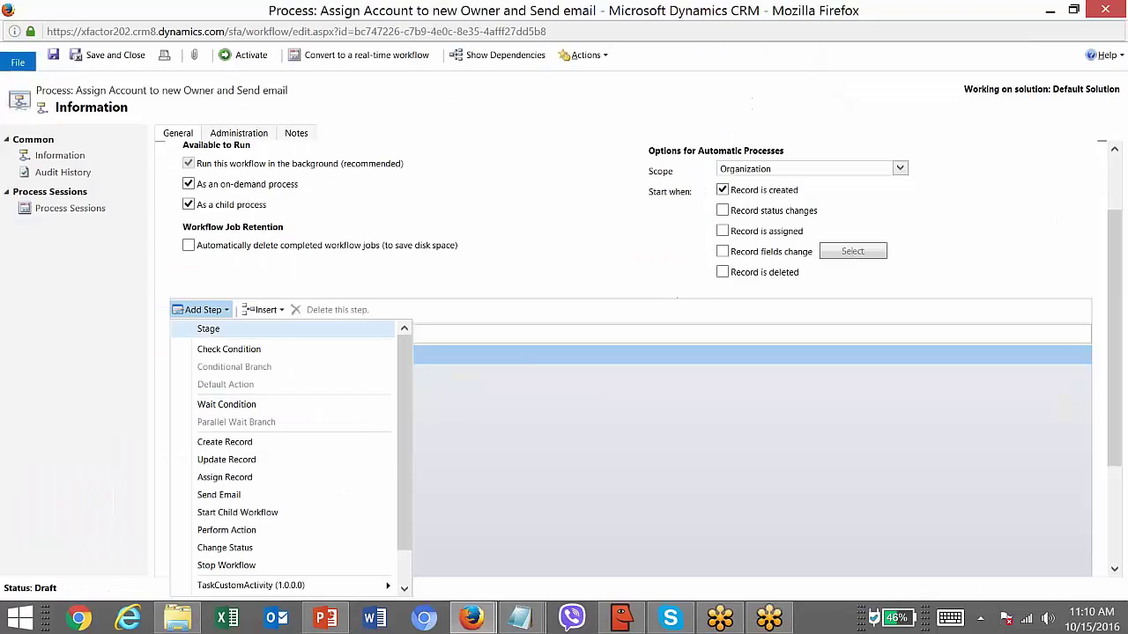
- Add a Check Condition step to Stage 1 described 'Check if the Account belongs to the particular territory'
left_click(277, 352)
left_click(284, 357)
type("Check if the Accou")
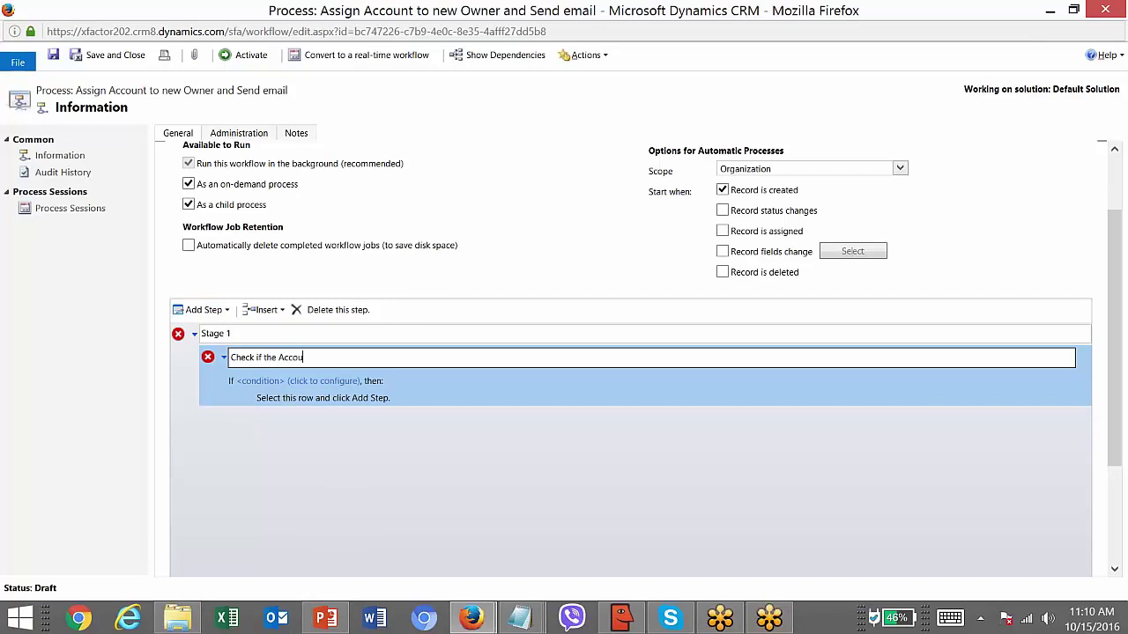
type("nt belongs to the particular territory")
left_click(337, 392)
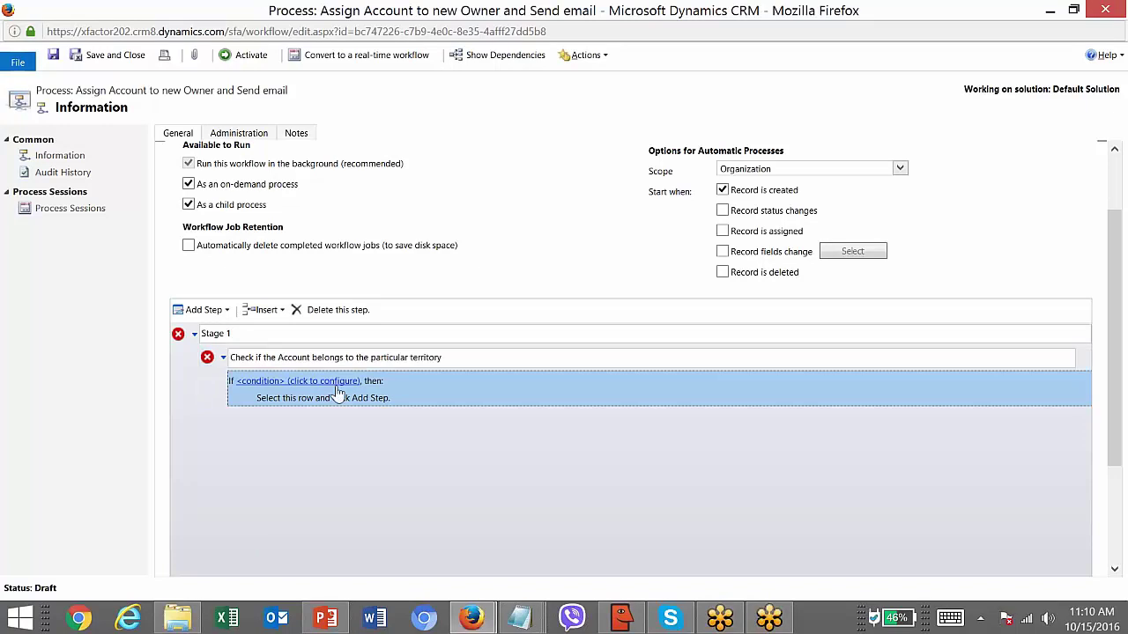
left_click(287, 382)
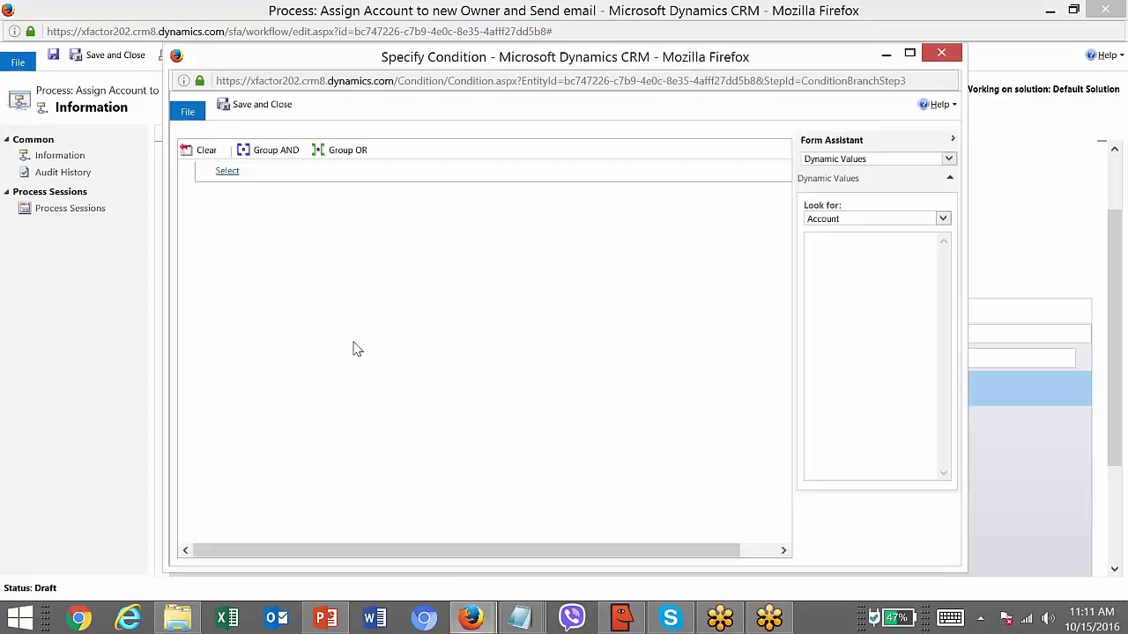
- Set the condition to Account Territory Equals Asia Pacific using the territory lookup
left_click(354, 172)
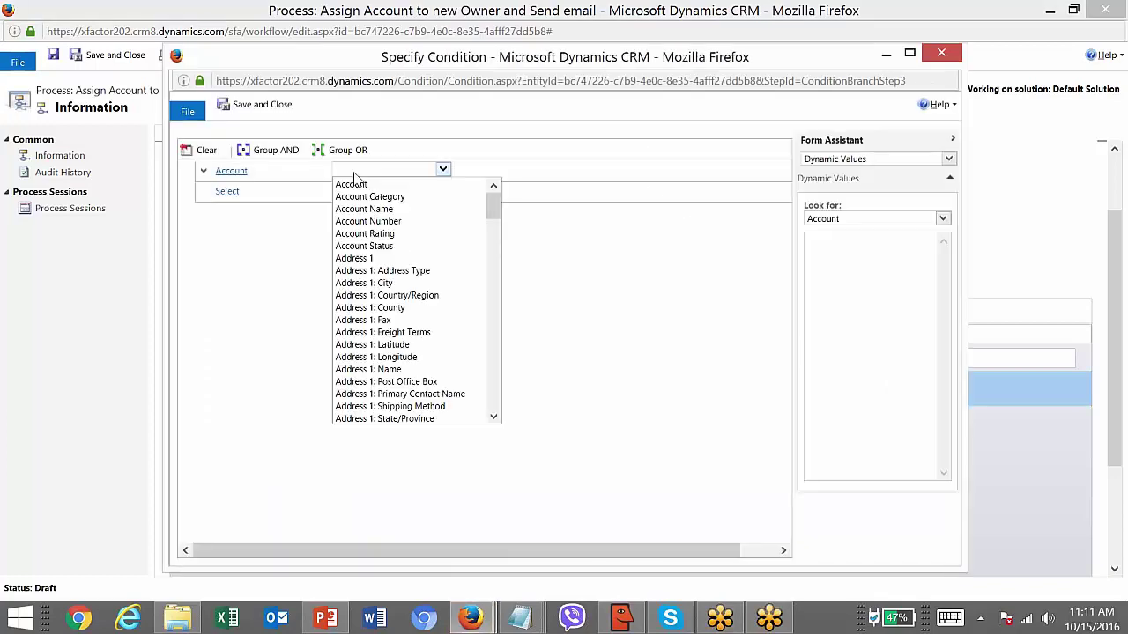
type("ter")
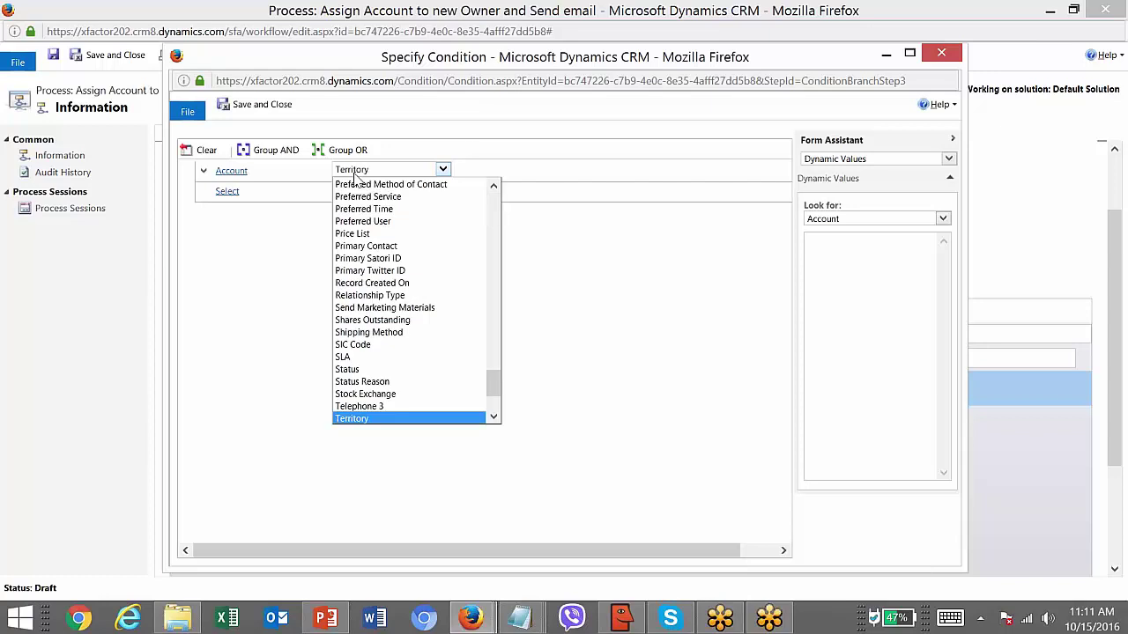
key("Return")
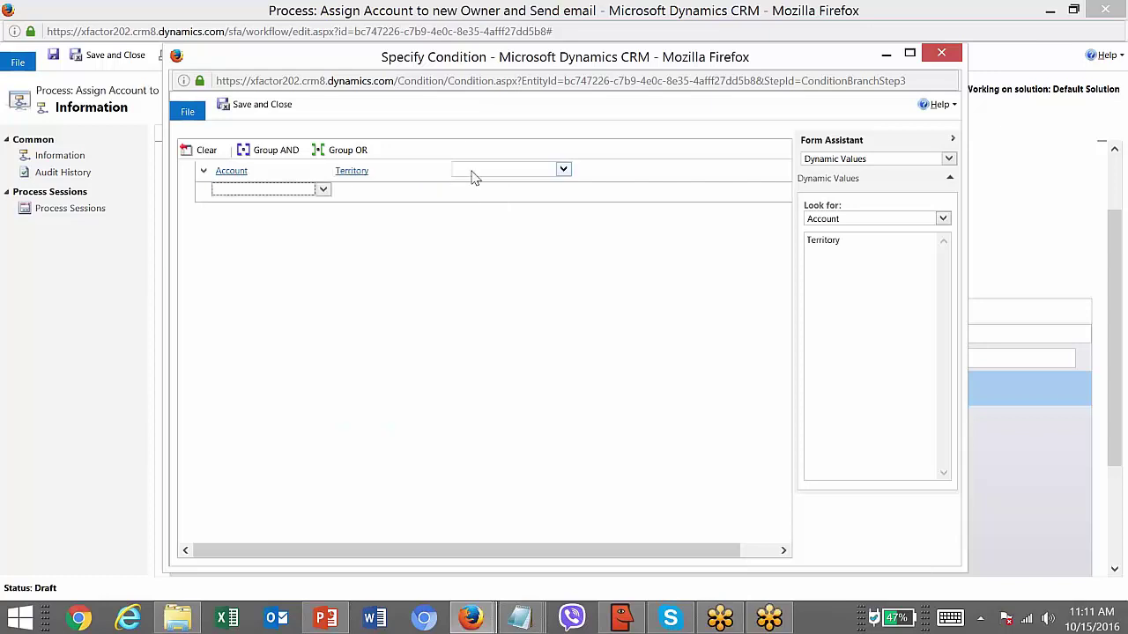
left_click(471, 174)
left_click(468, 184)
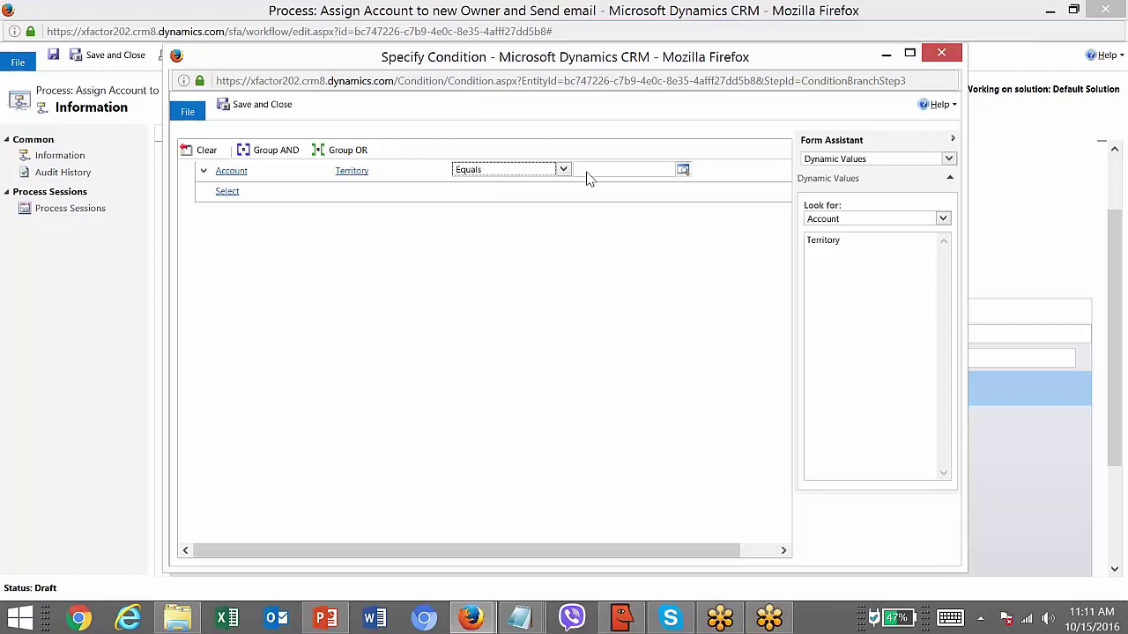
left_click(610, 174)
left_click(683, 169)
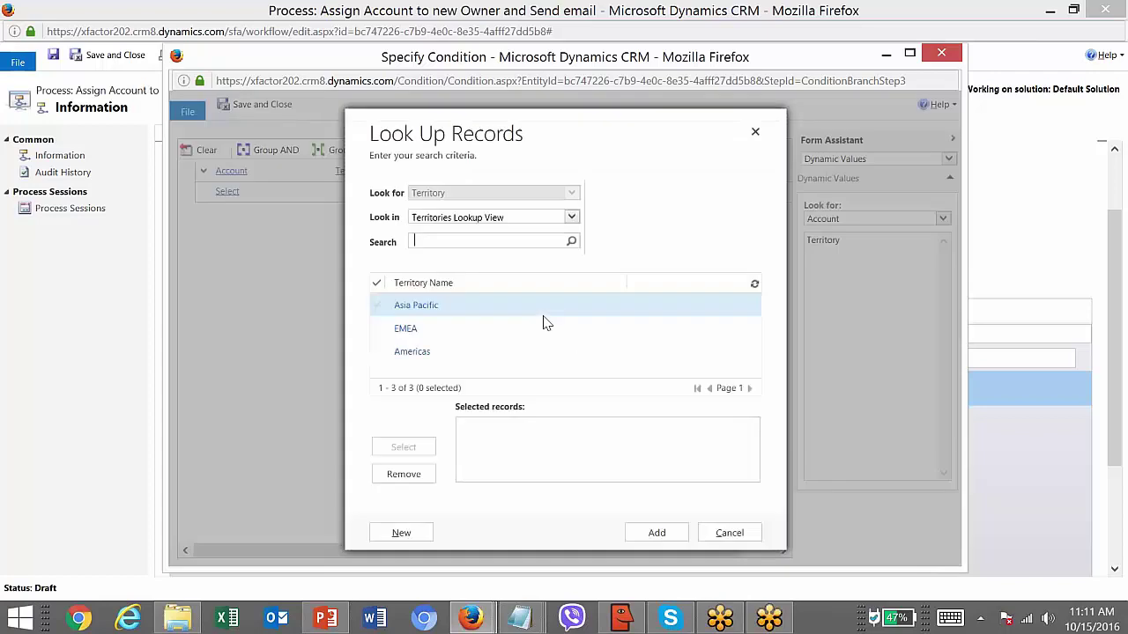
double_click(460, 311)
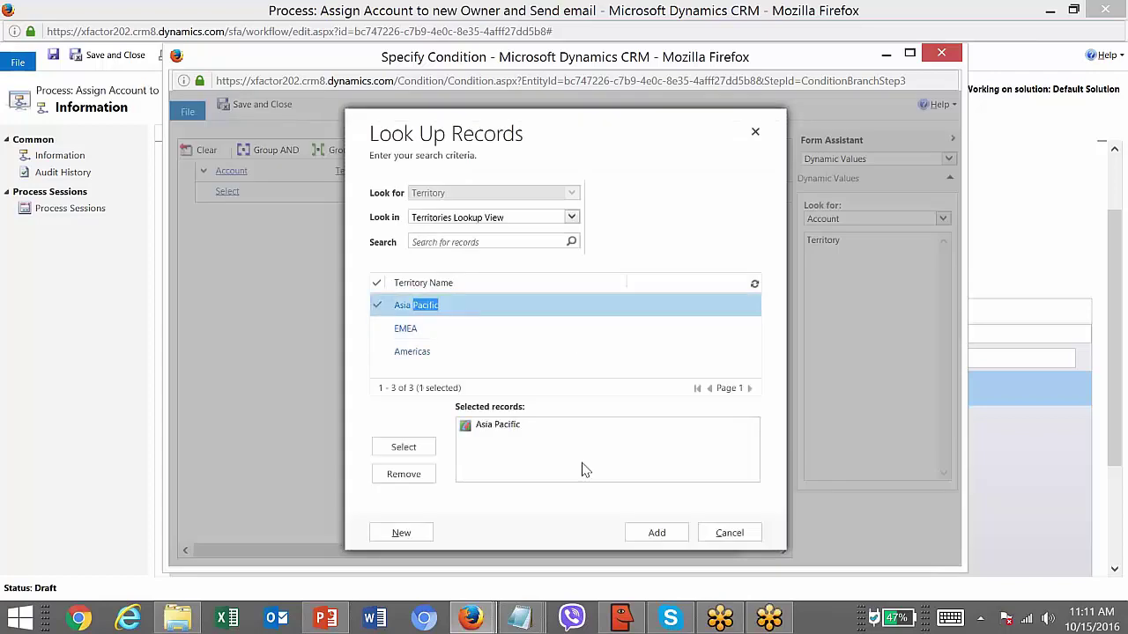
left_click(656, 533)
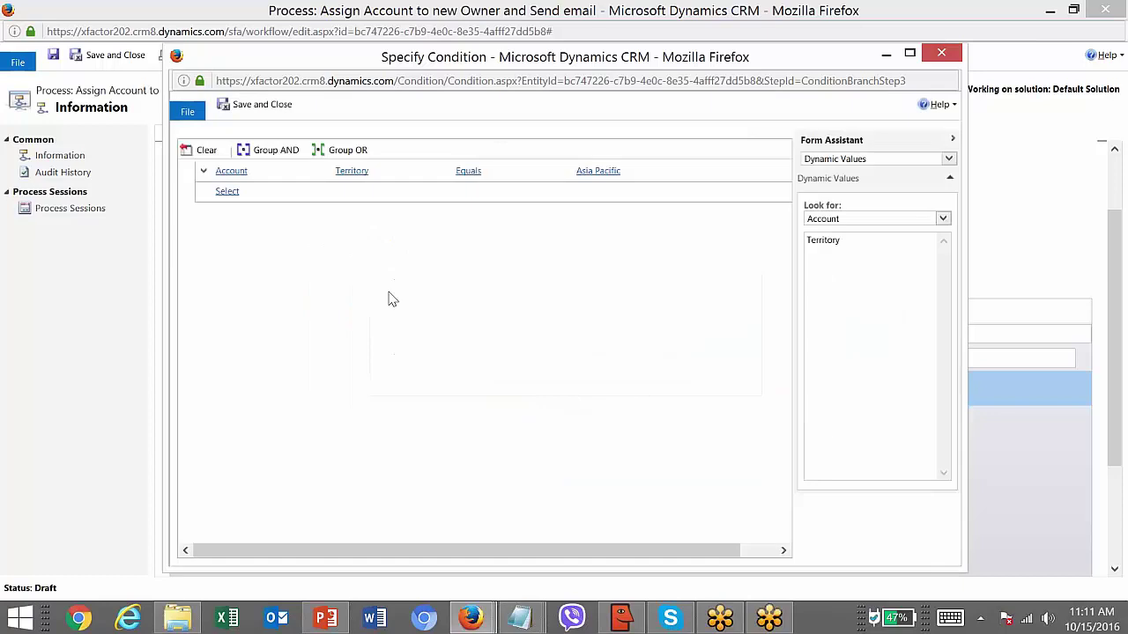
- Save the condition and add an Assign Record step inside it
left_click(280, 106)
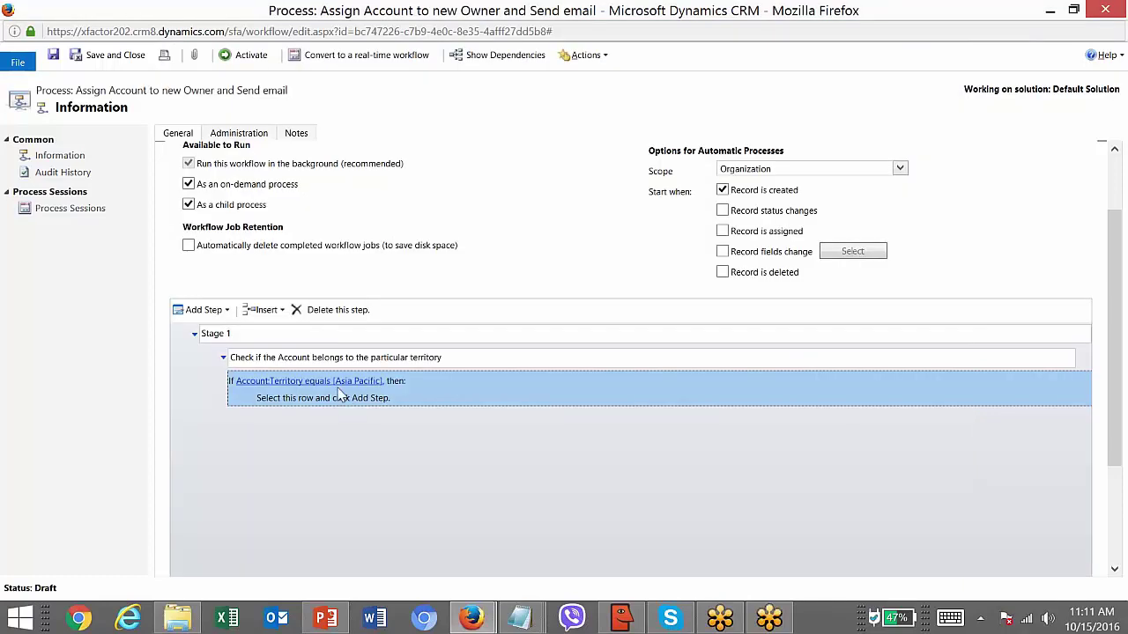
left_click(348, 400)
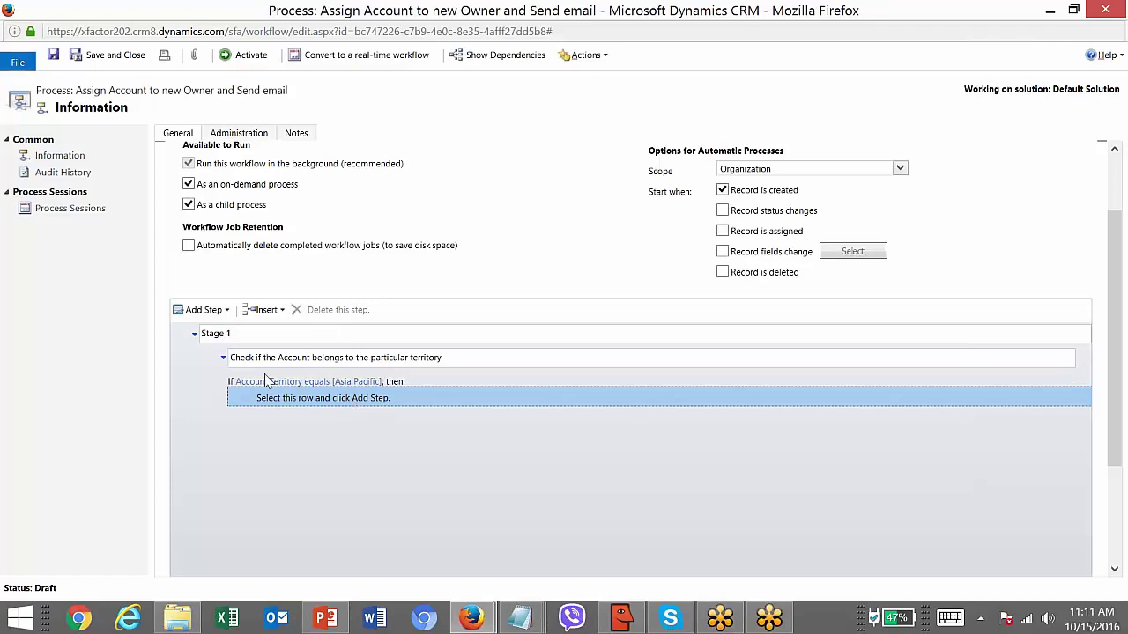
left_click(207, 310)
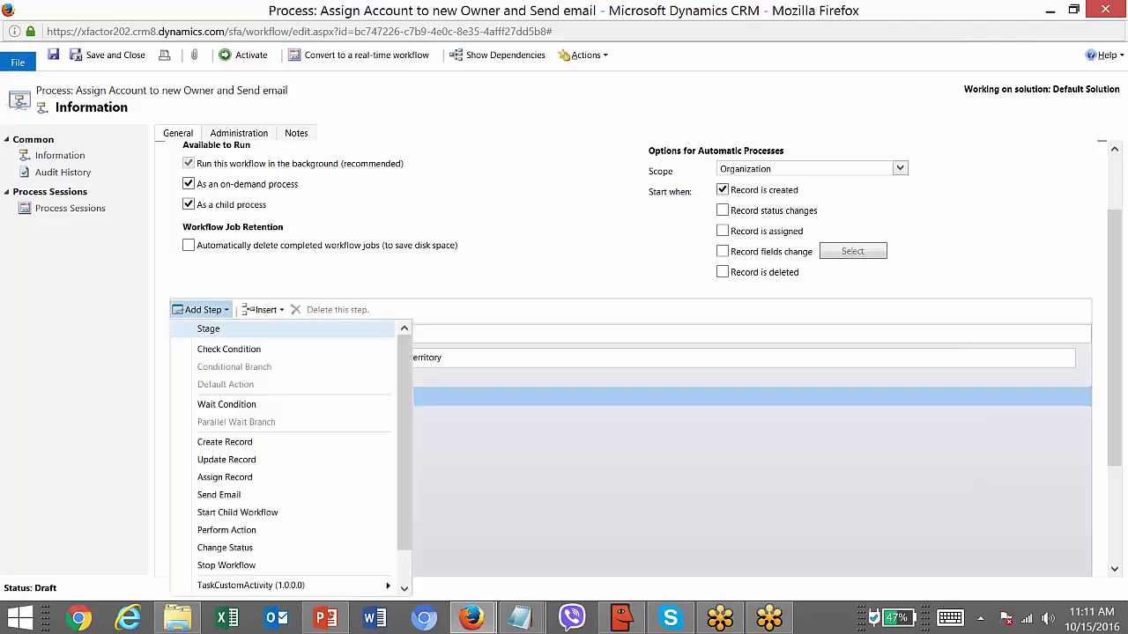
left_click(254, 480)
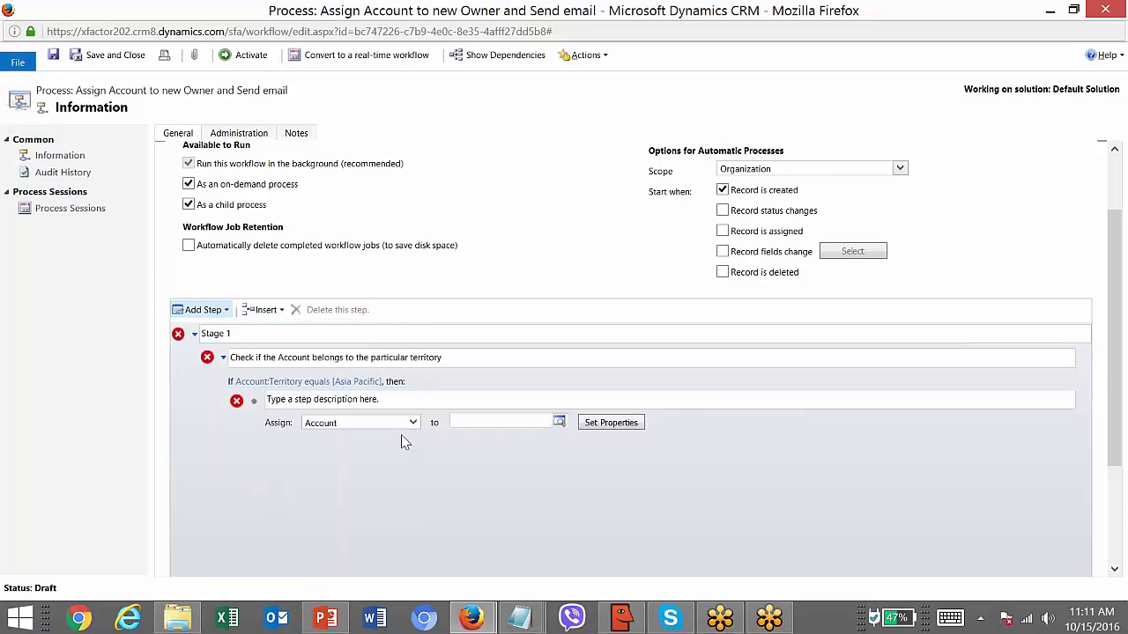
- Describe the assign step as 'Assign the account to' and choose the user as new owner
left_click(403, 398)
type("Assign")
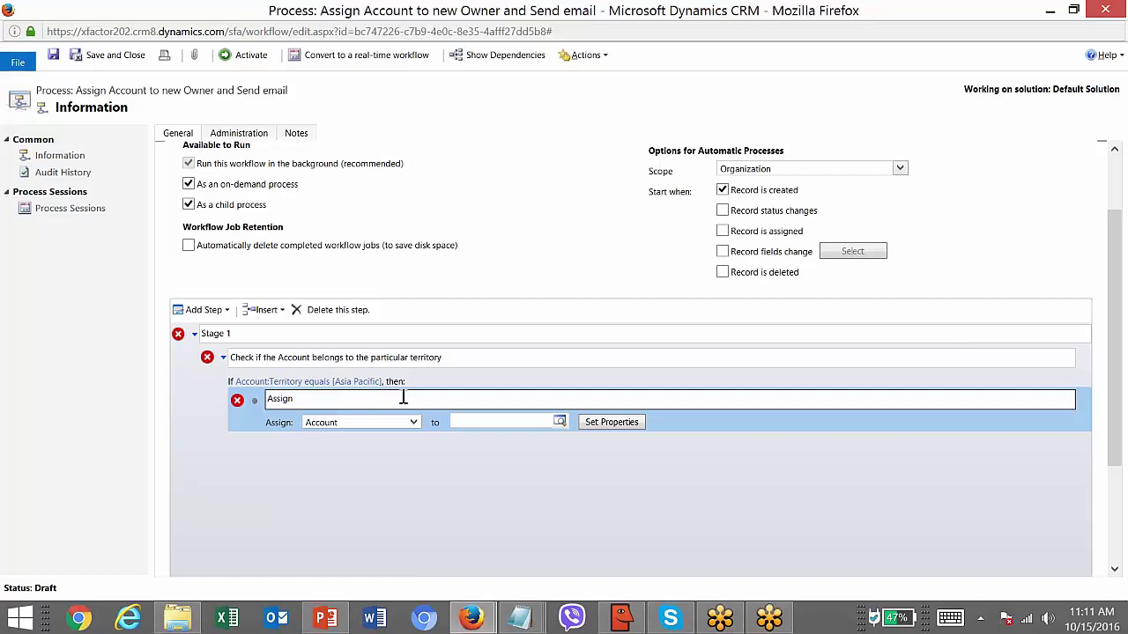
type(" the account to new owner")
left_click(480, 423)
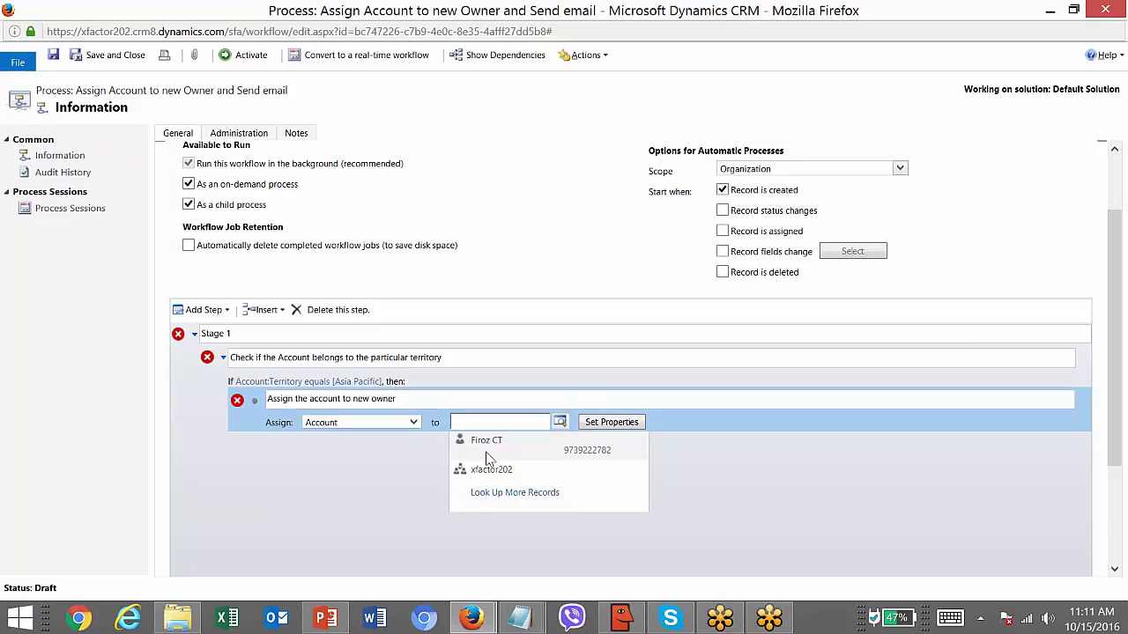
left_click(506, 451)
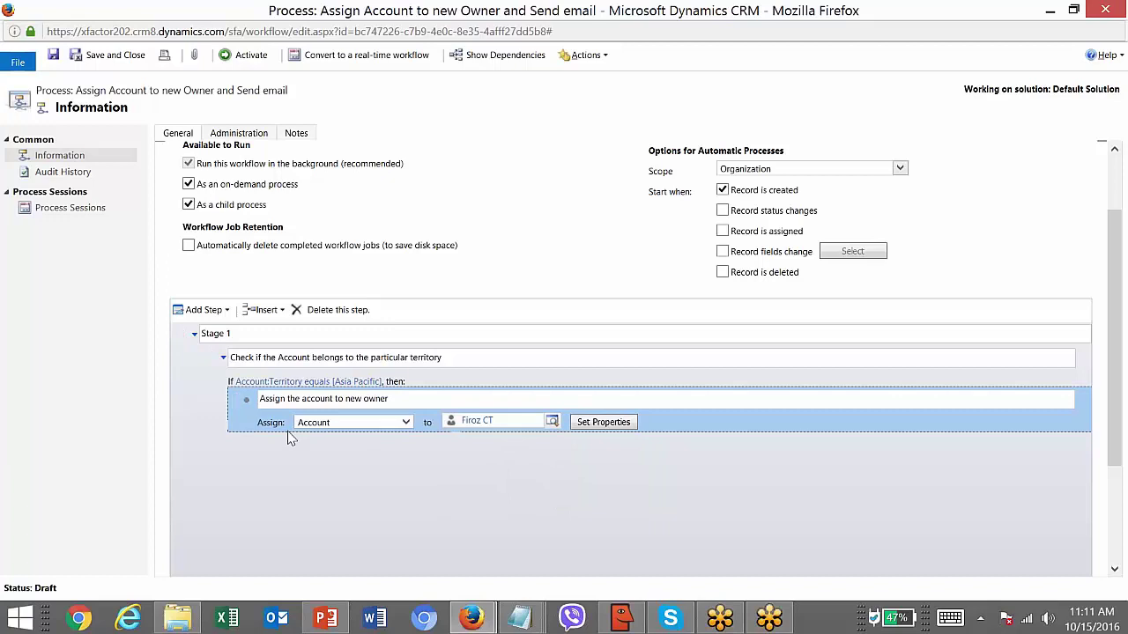
left_click(415, 386)
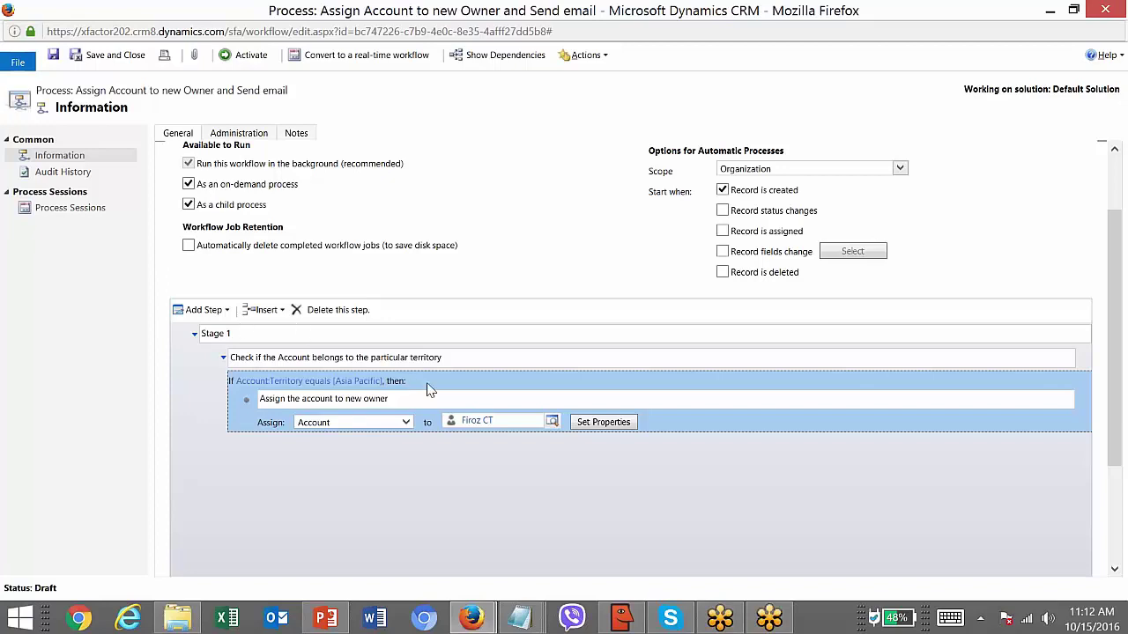
- Open the Add Step list in the workflow editor
left_click(225, 310)
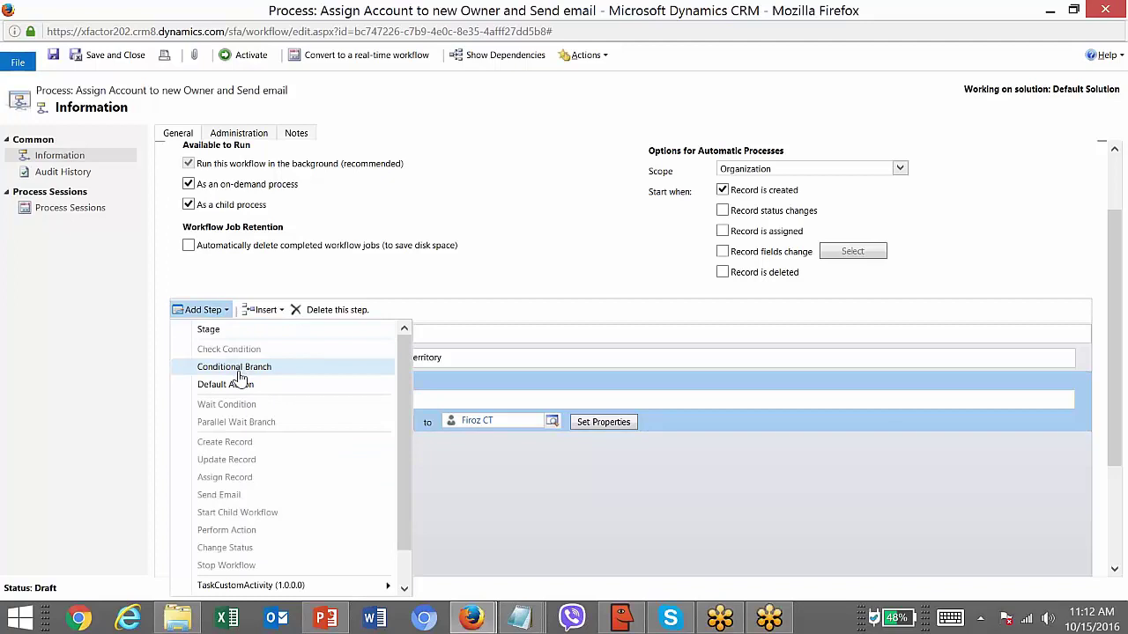
- Add a conditional branch after the Asia Pacific condition block
left_click(491, 341)
left_click(453, 355)
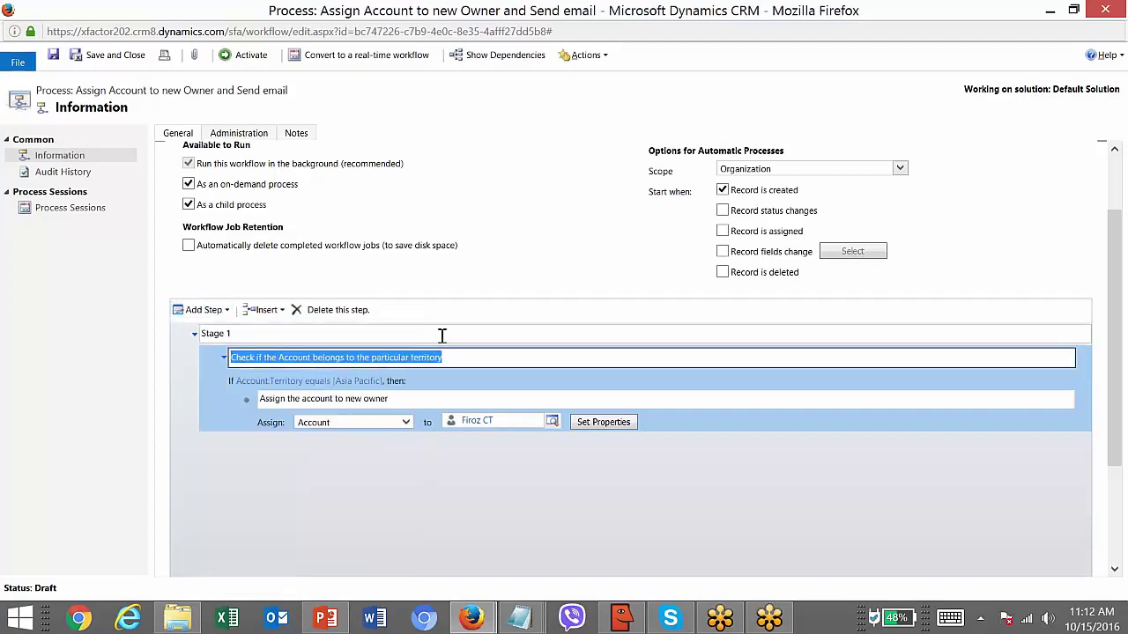
left_click(441, 335)
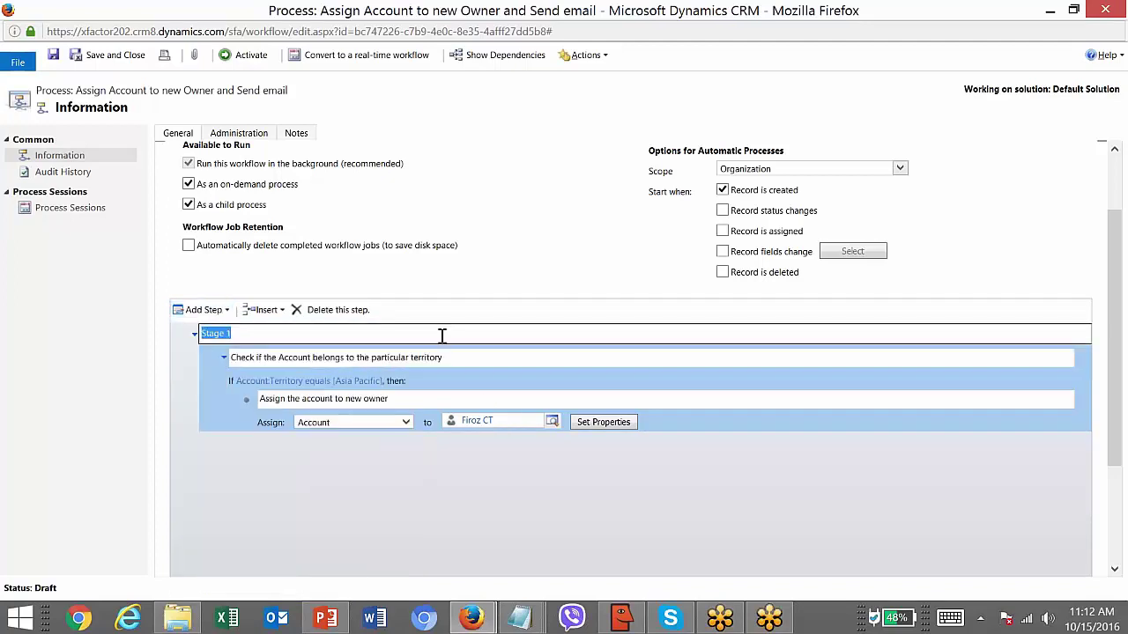
left_click(226, 312)
left_click(226, 312)
left_click(226, 312)
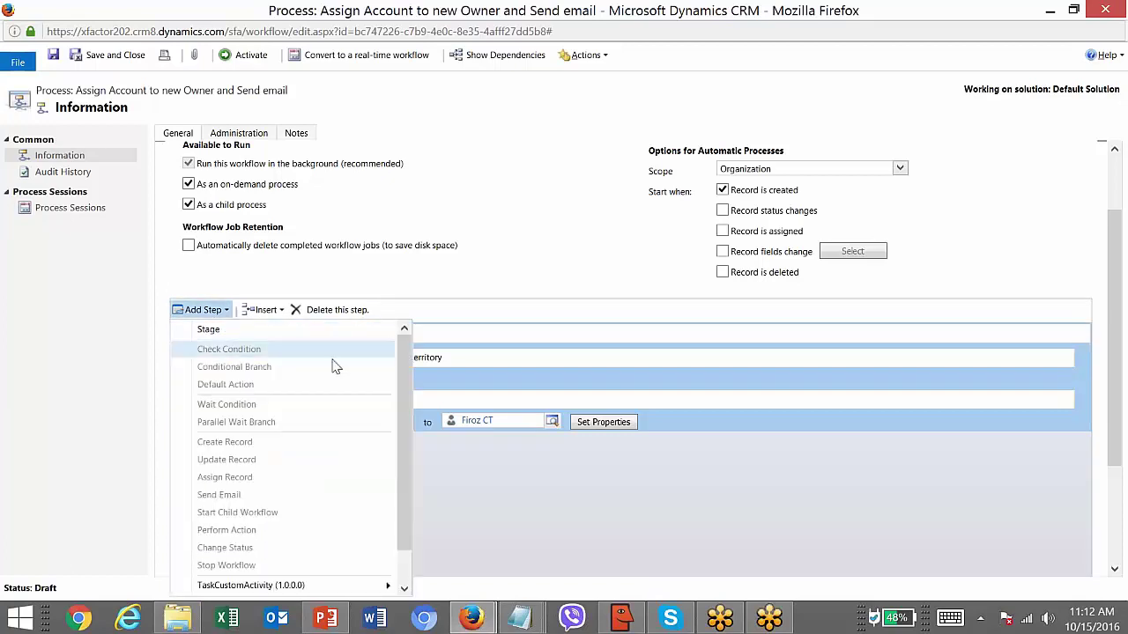
left_click(464, 360)
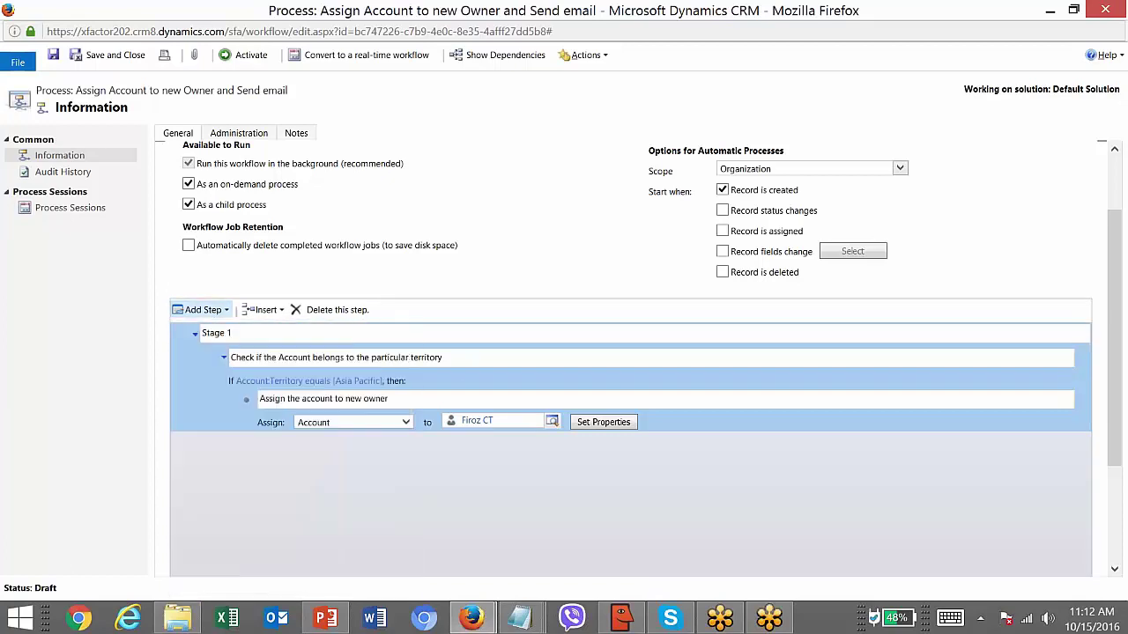
left_click(463, 370)
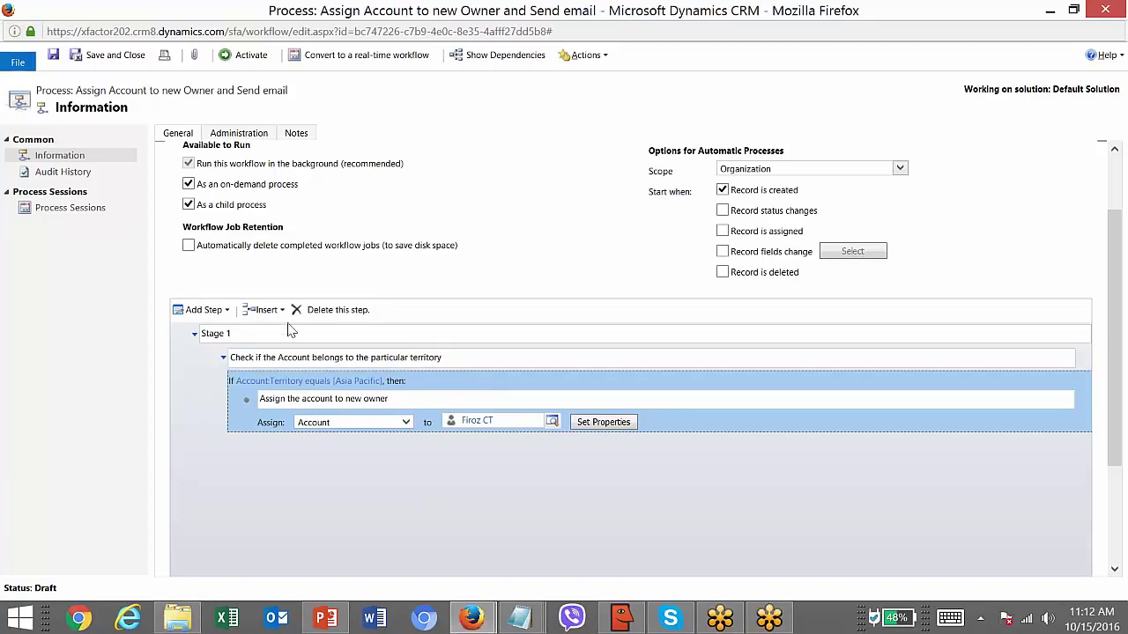
left_click(226, 312)
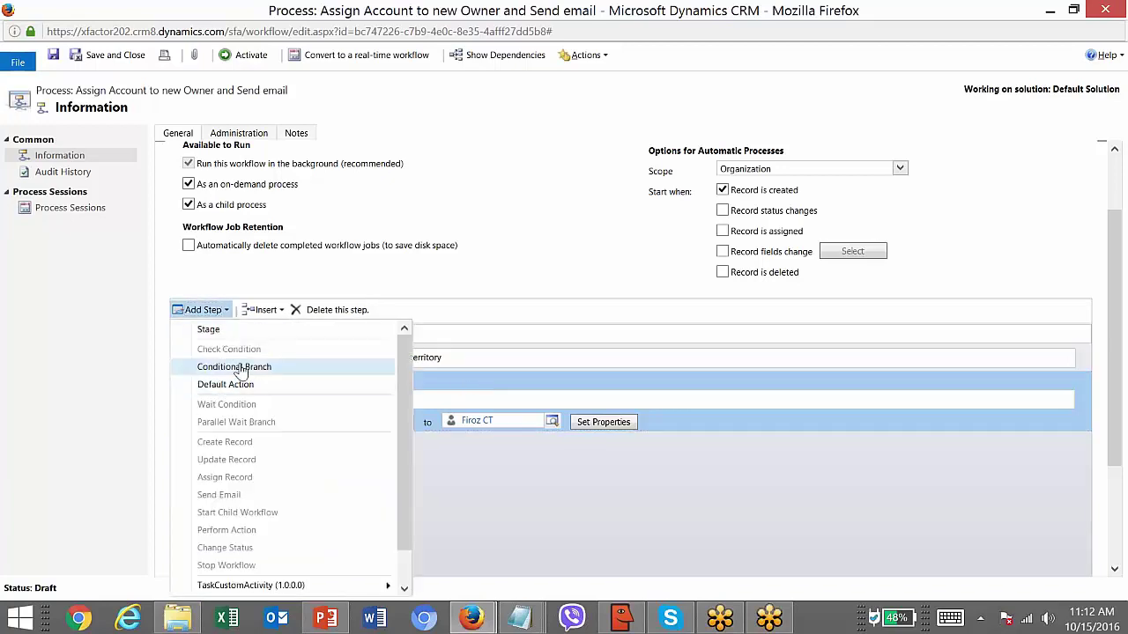
left_click(239, 367)
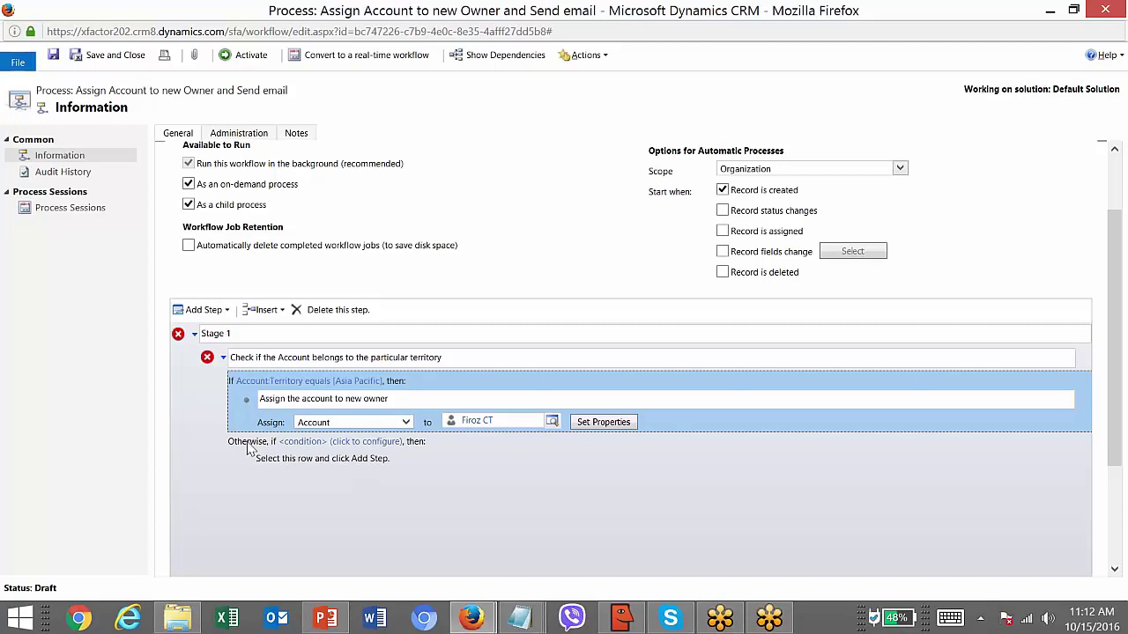
- Build the new branch's condition as Account Territory Equals
left_click(331, 444)
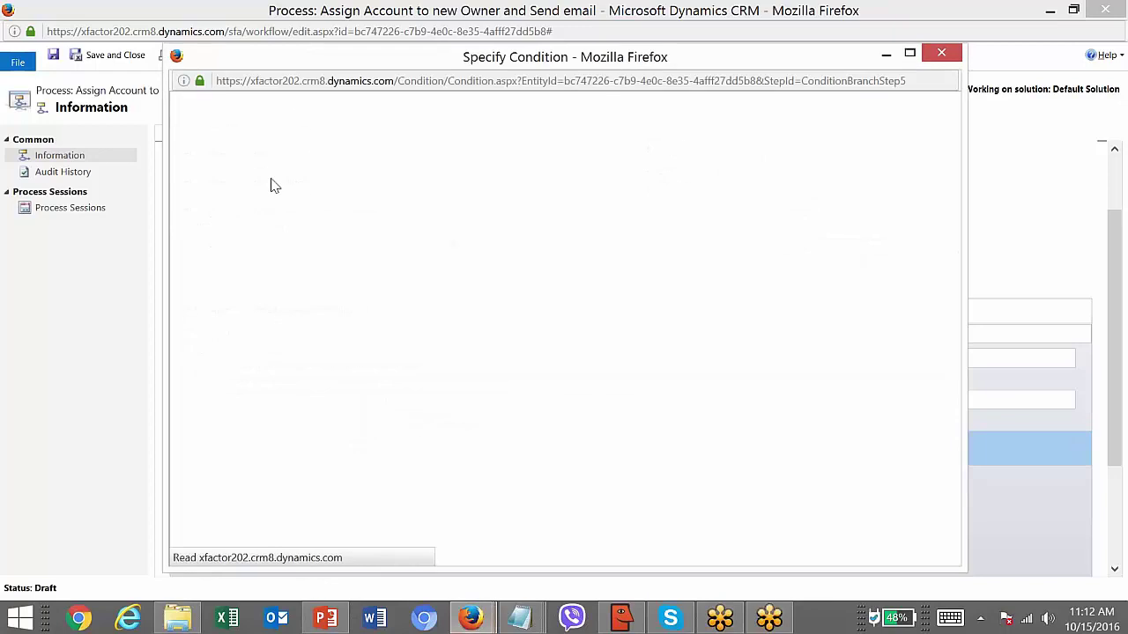
left_click(269, 171)
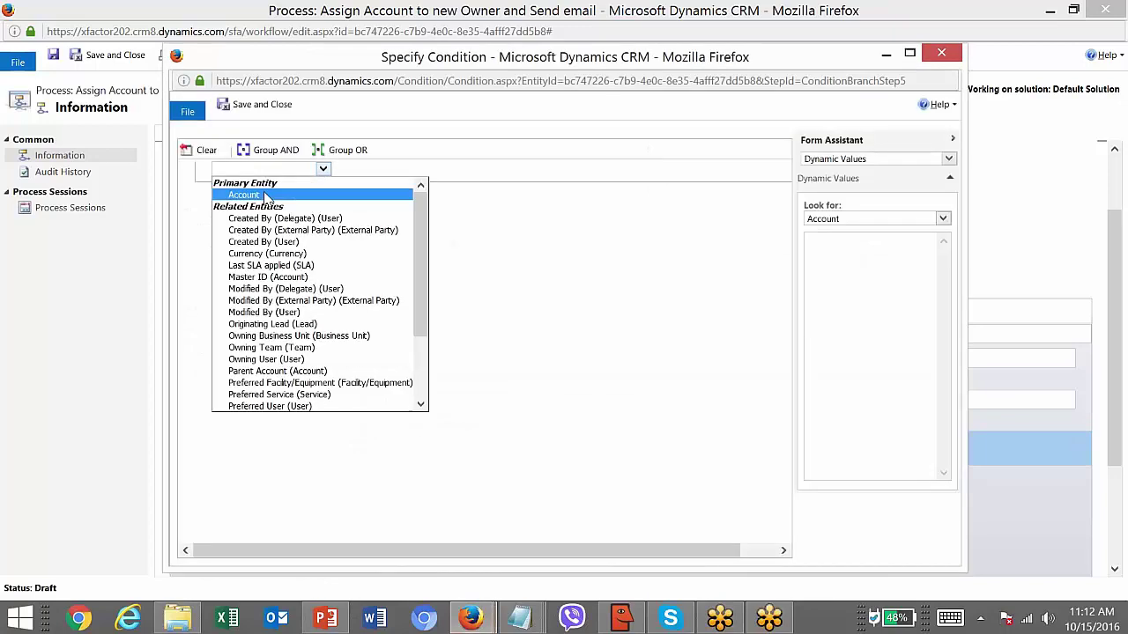
left_click(261, 195)
left_click(348, 172)
type("ter")
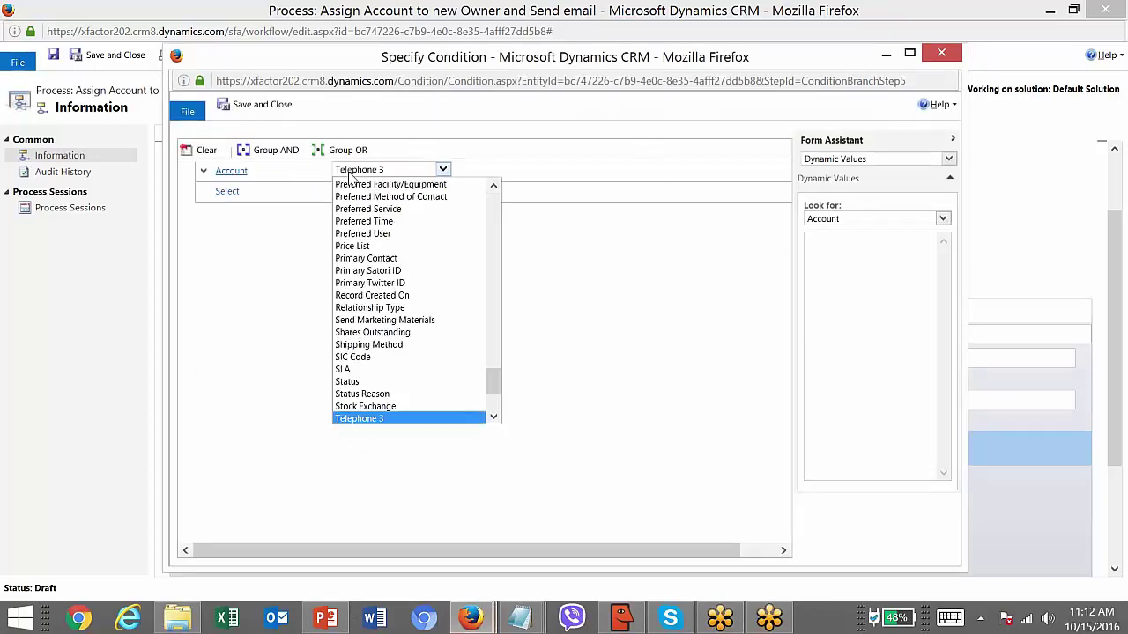
key("Return")
left_click(478, 173)
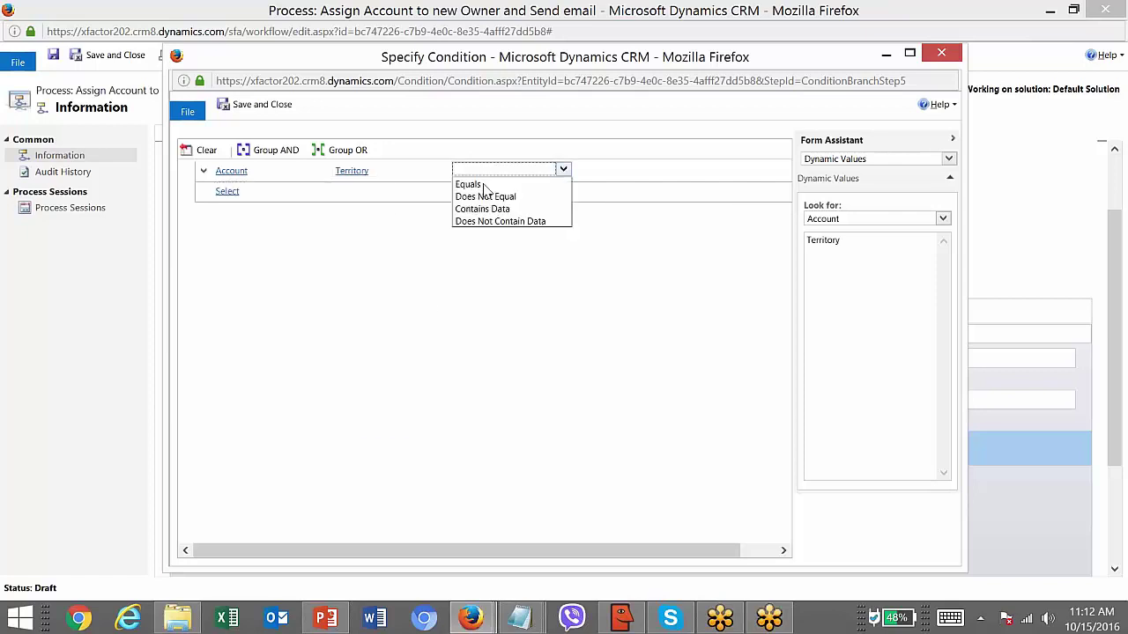
left_click(563, 182)
- Choose Americas as the territory value and save the condition
left_click(582, 174)
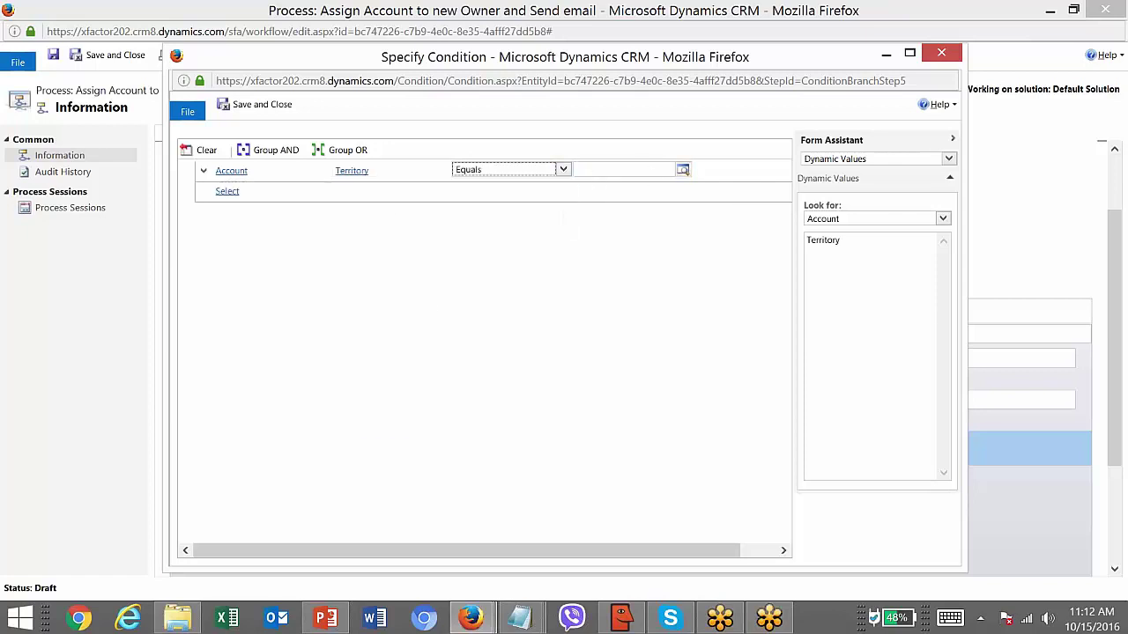
left_click(683, 170)
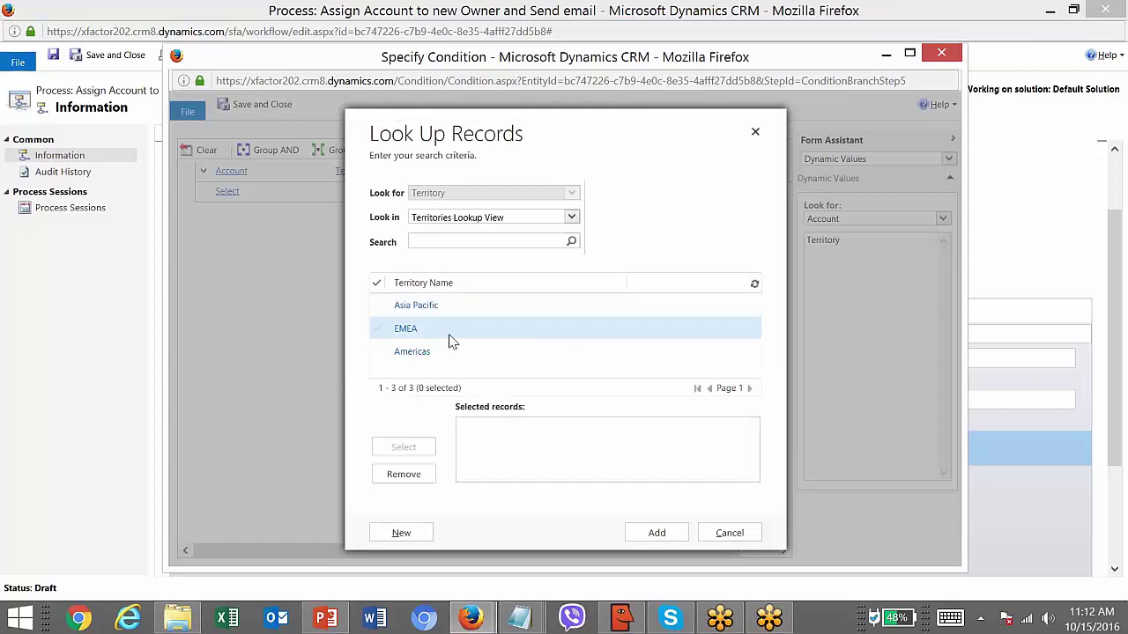
left_click(450, 351)
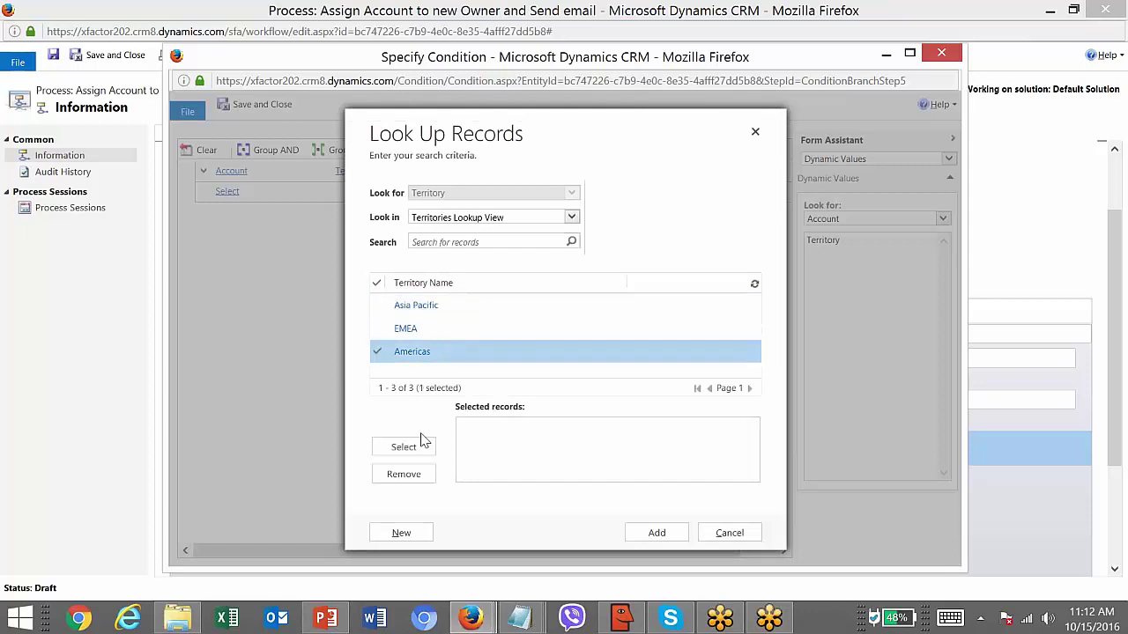
left_click(416, 446)
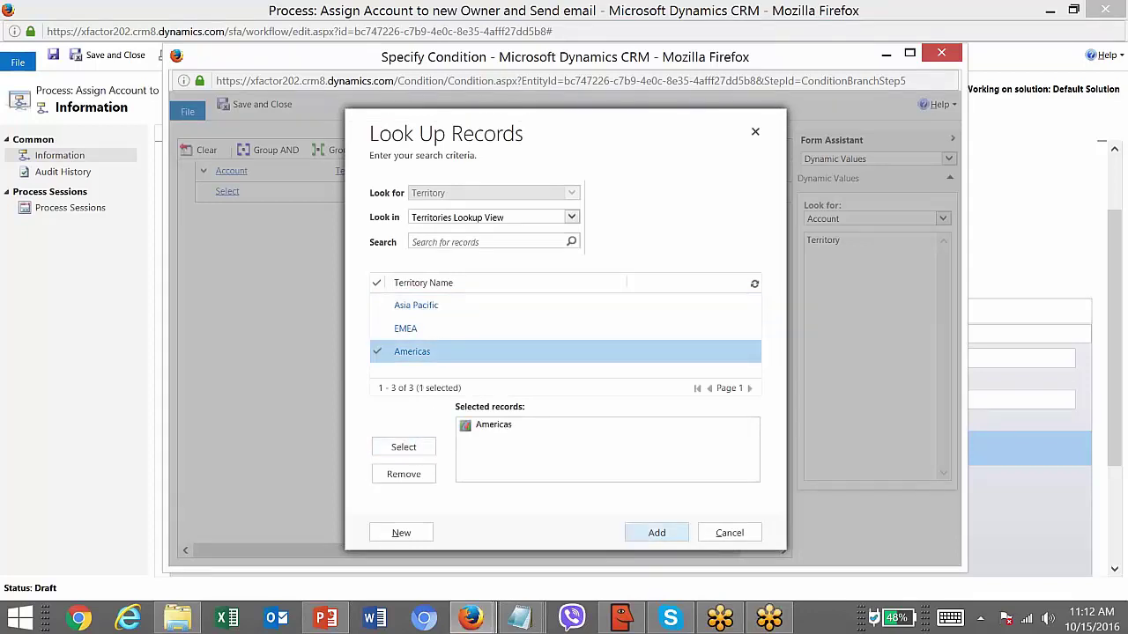
left_click(657, 532)
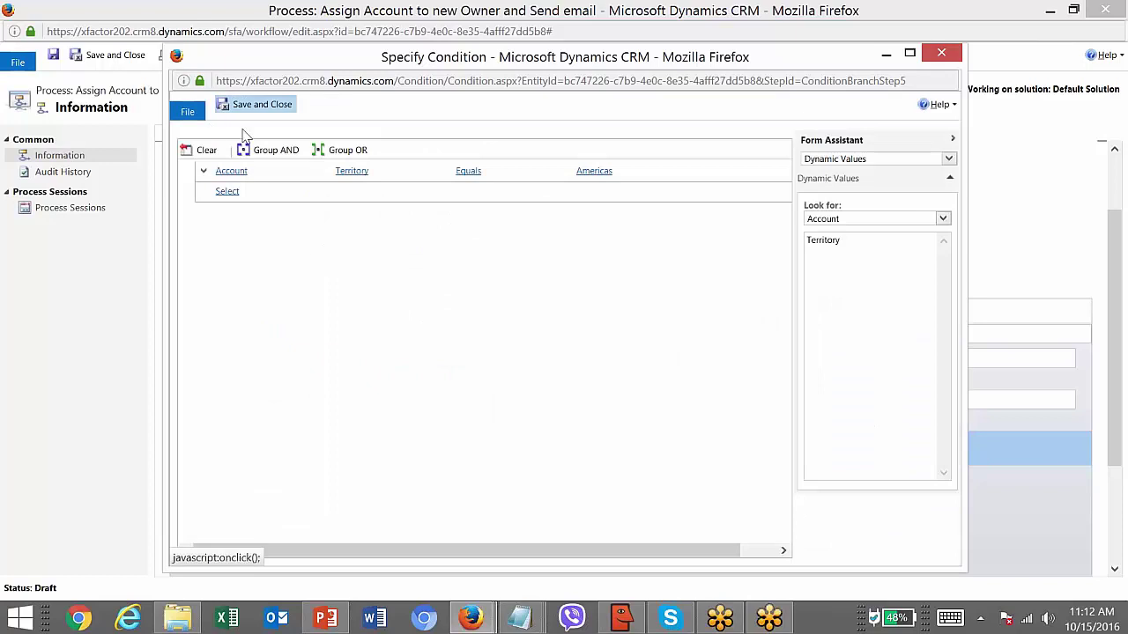
left_click(259, 105)
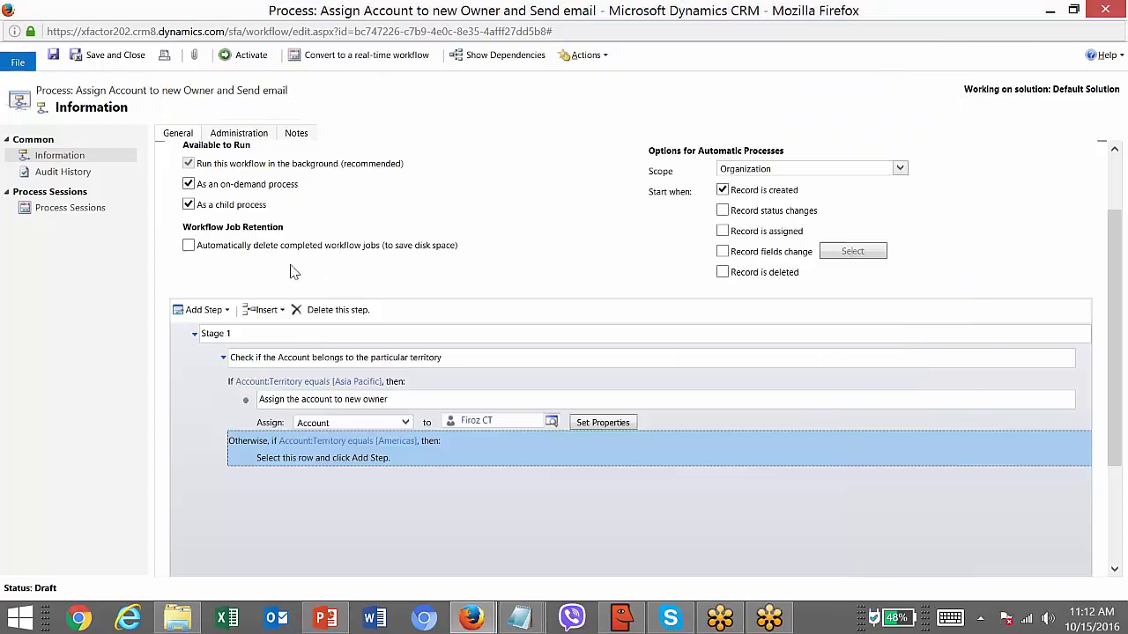
- Add an Assign Record step in the Americas branch making xfactor202 the owner
left_click(334, 469)
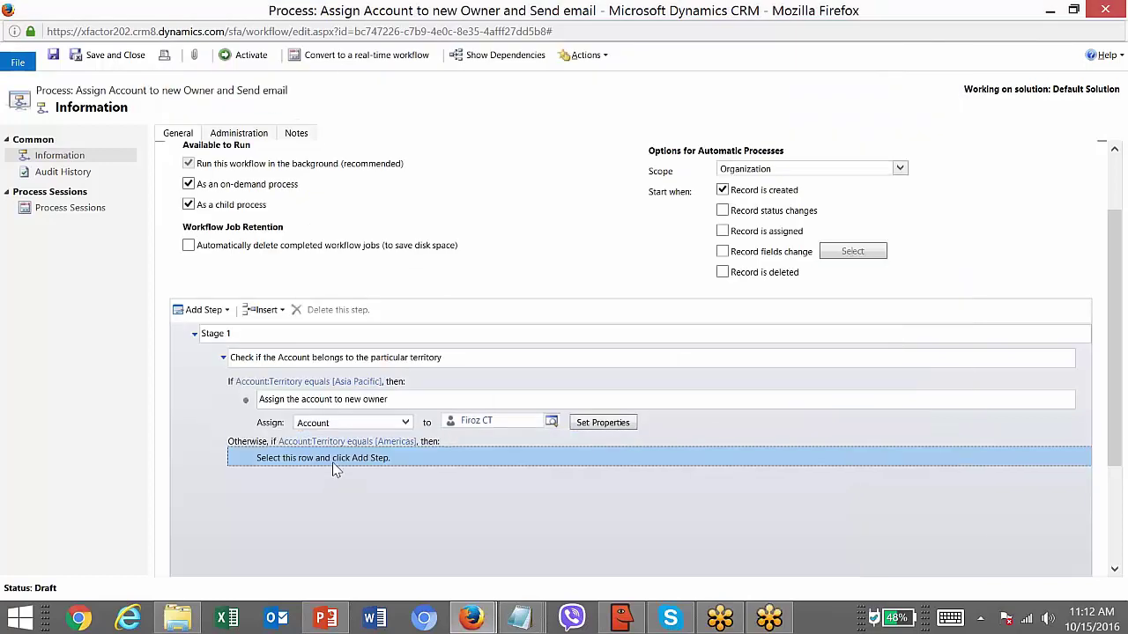
left_click(225, 309)
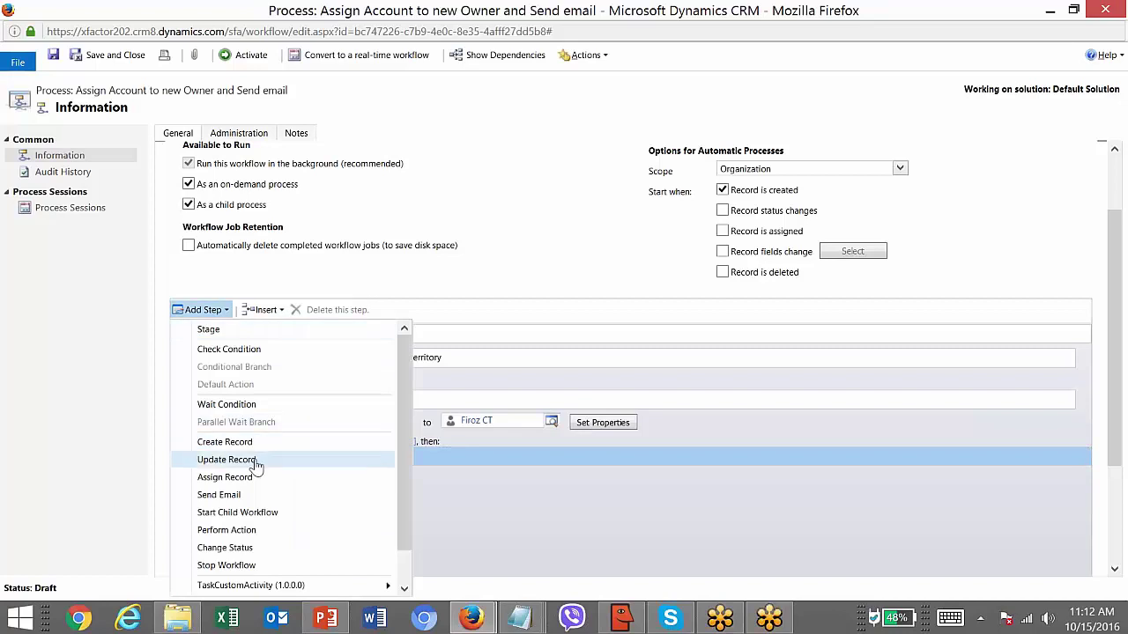
left_click(226, 476)
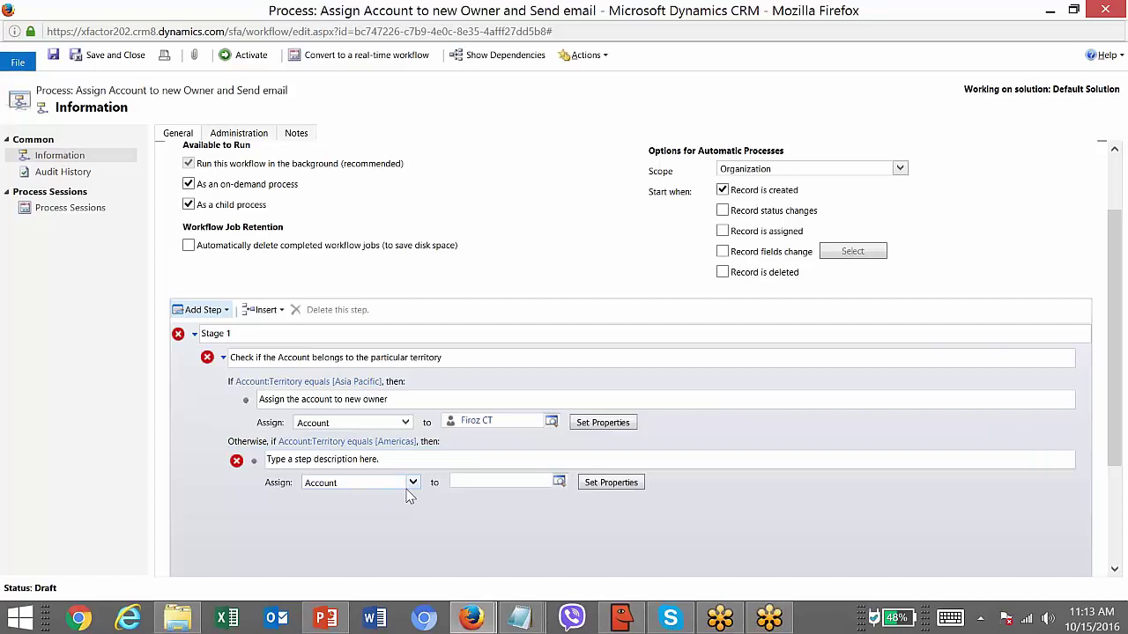
left_click(455, 486)
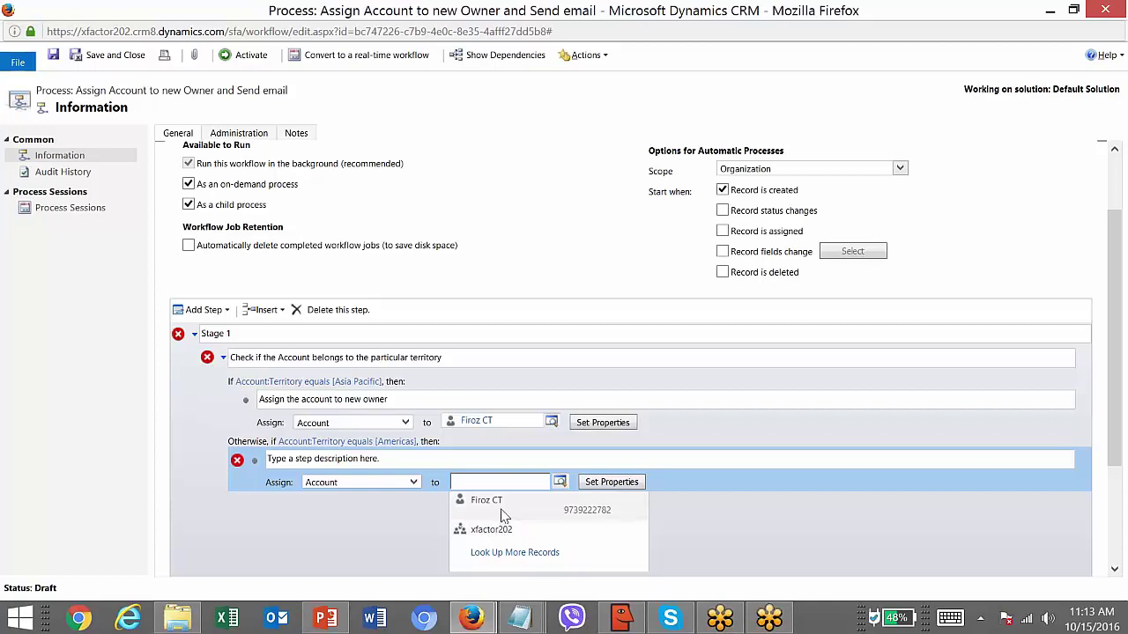
left_click(500, 531)
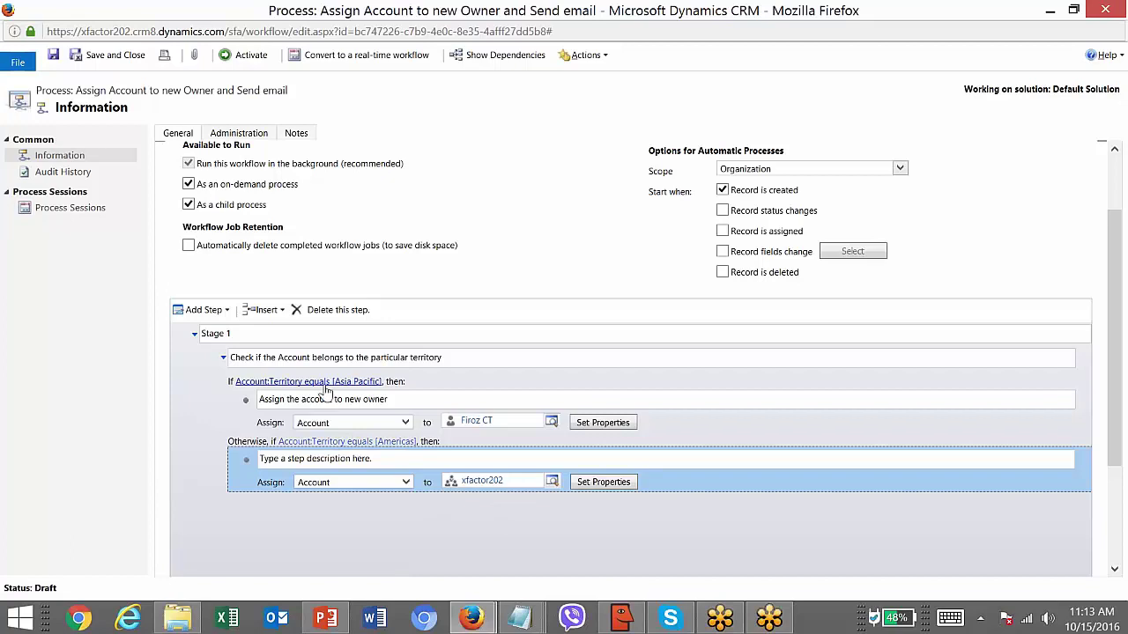
left_click(451, 445)
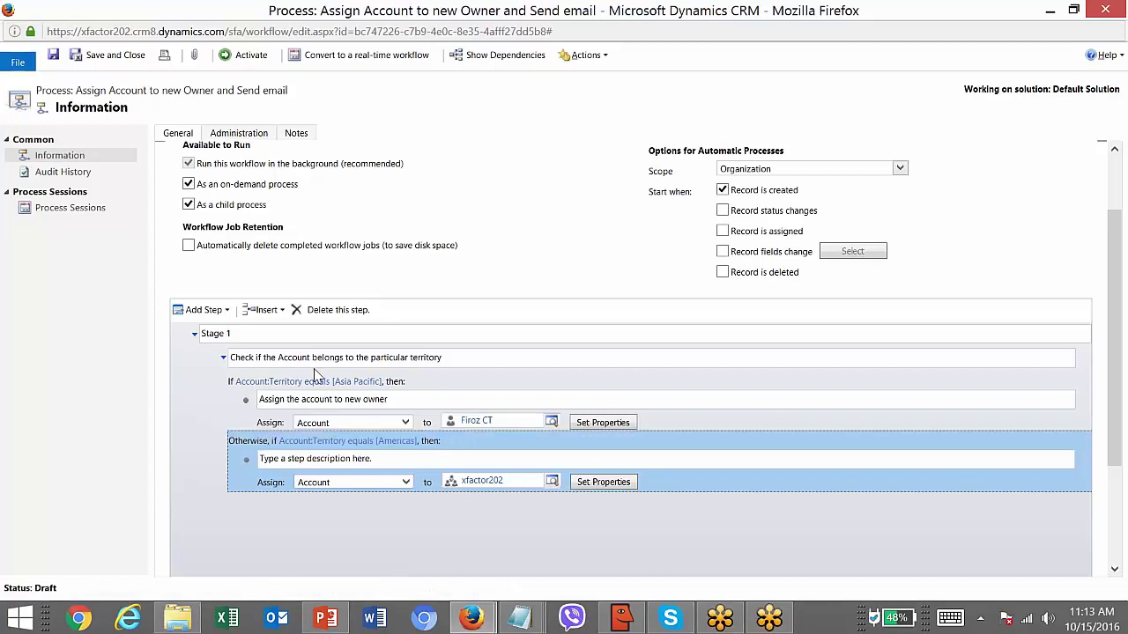
left_click(227, 310)
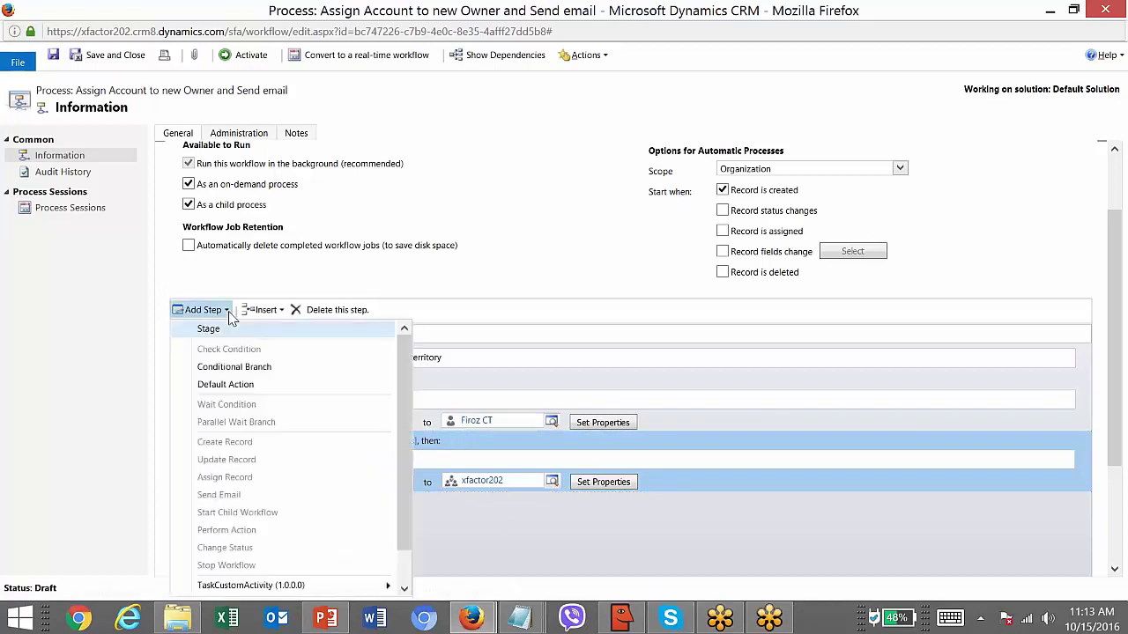
- Add a default Otherwise branch below the territory conditions
left_click(250, 385)
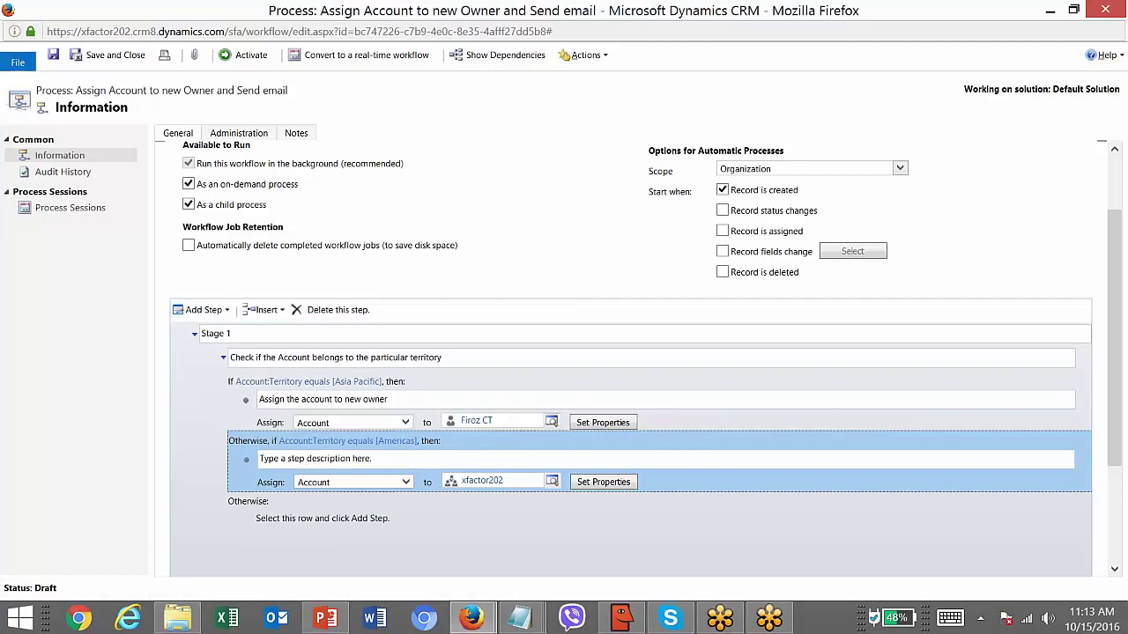
left_click(417, 395)
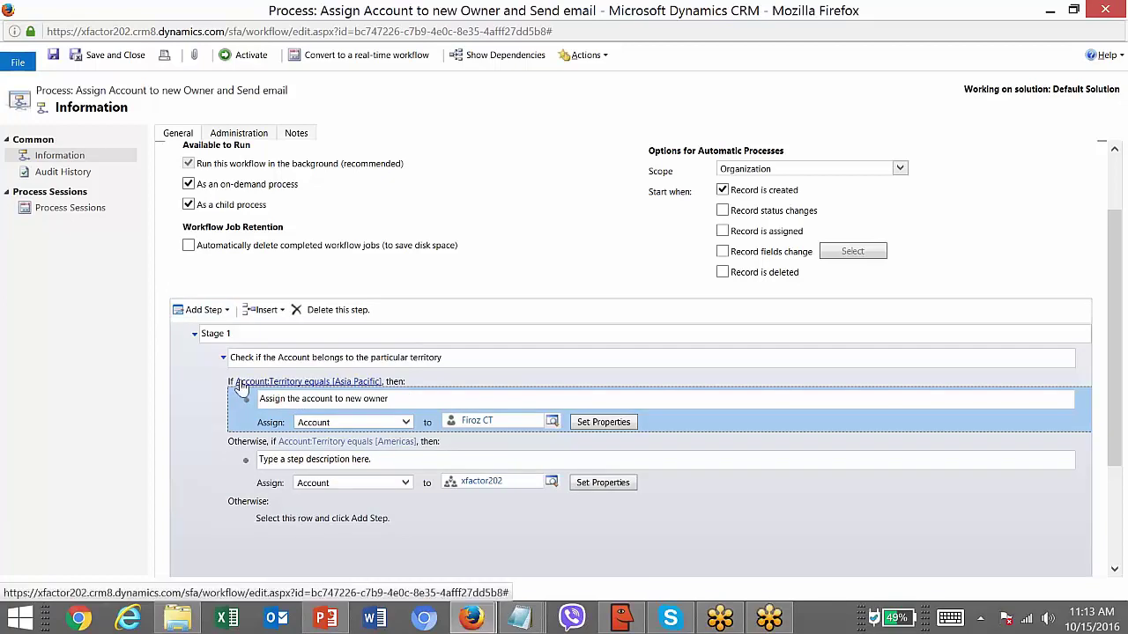
left_click(279, 519)
left_click(227, 312)
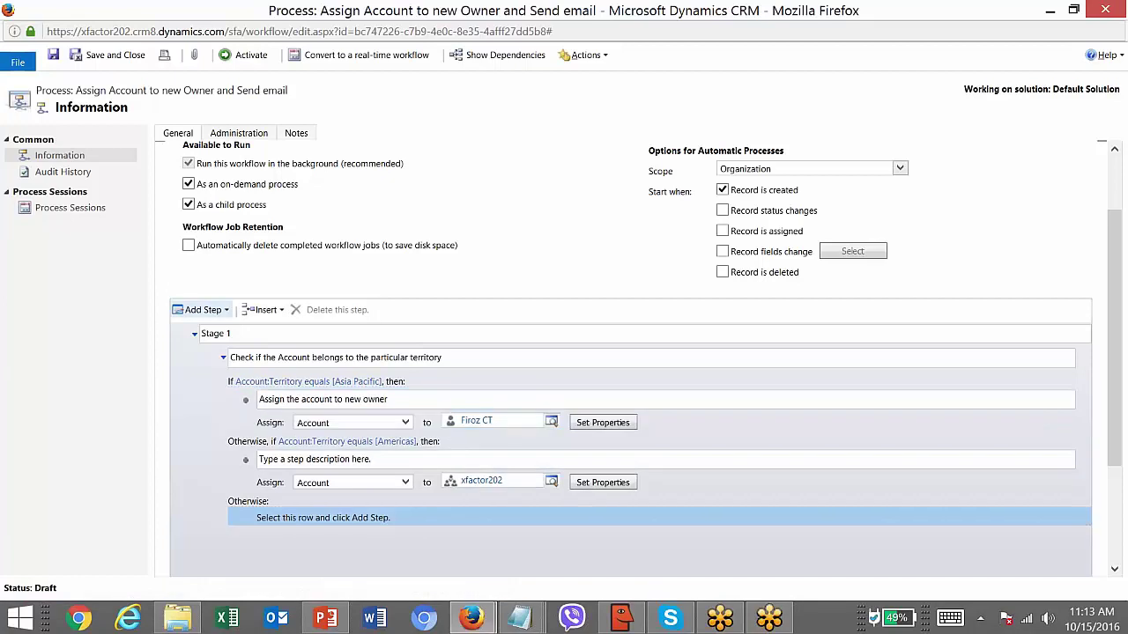
left_click(231, 314)
- Add an Assign Record step under Otherwise giving the account to the first listed user
left_click(228, 313)
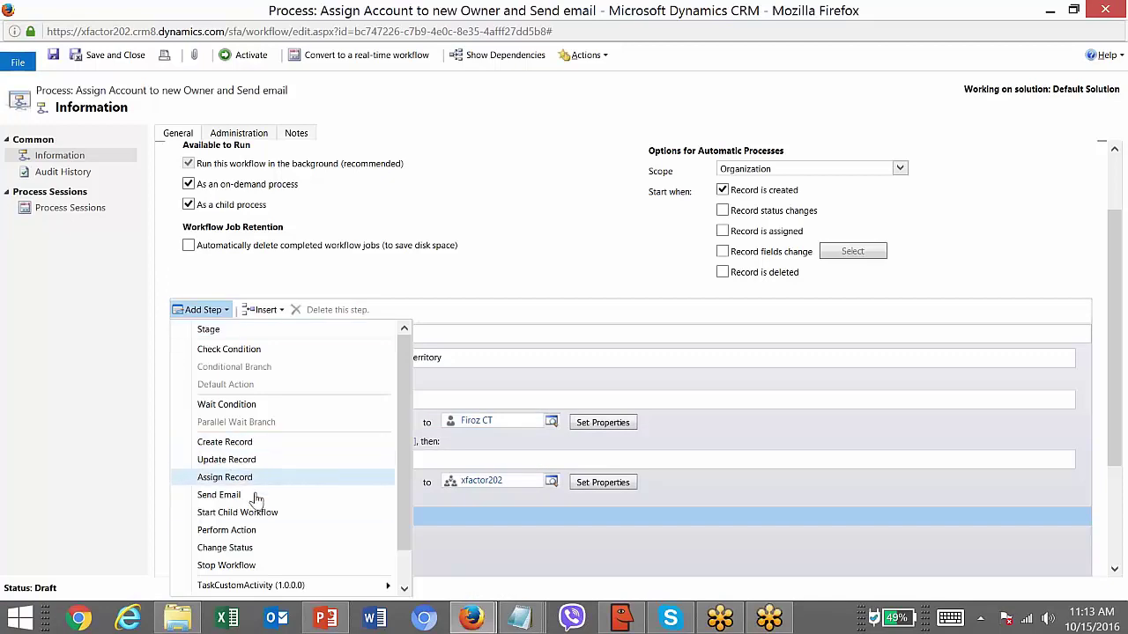
left_click(267, 479)
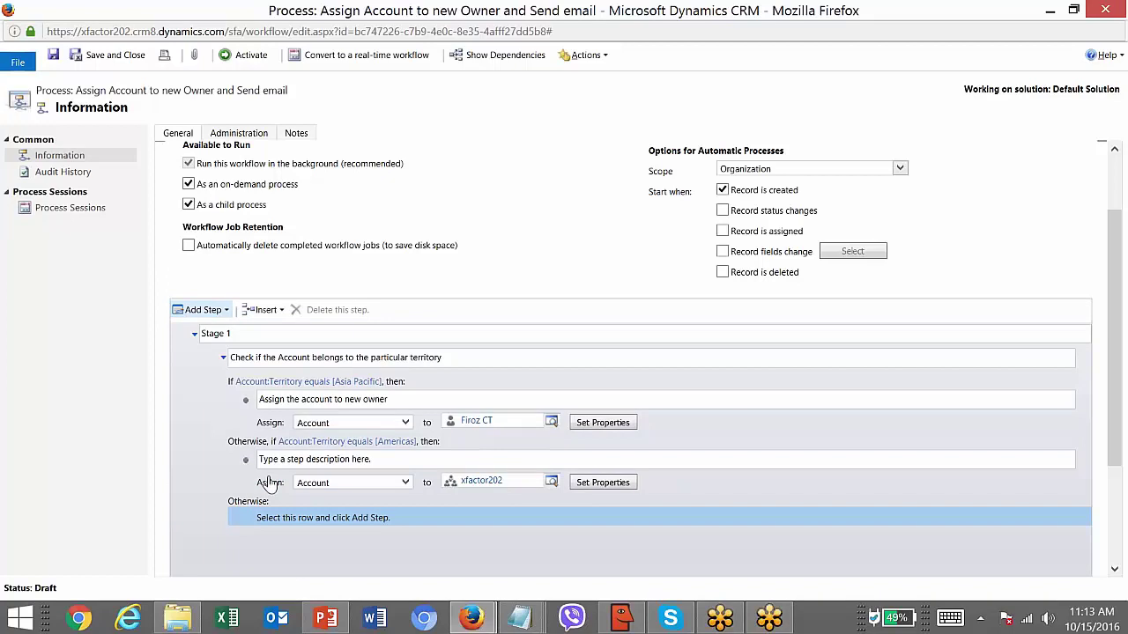
left_click(466, 544)
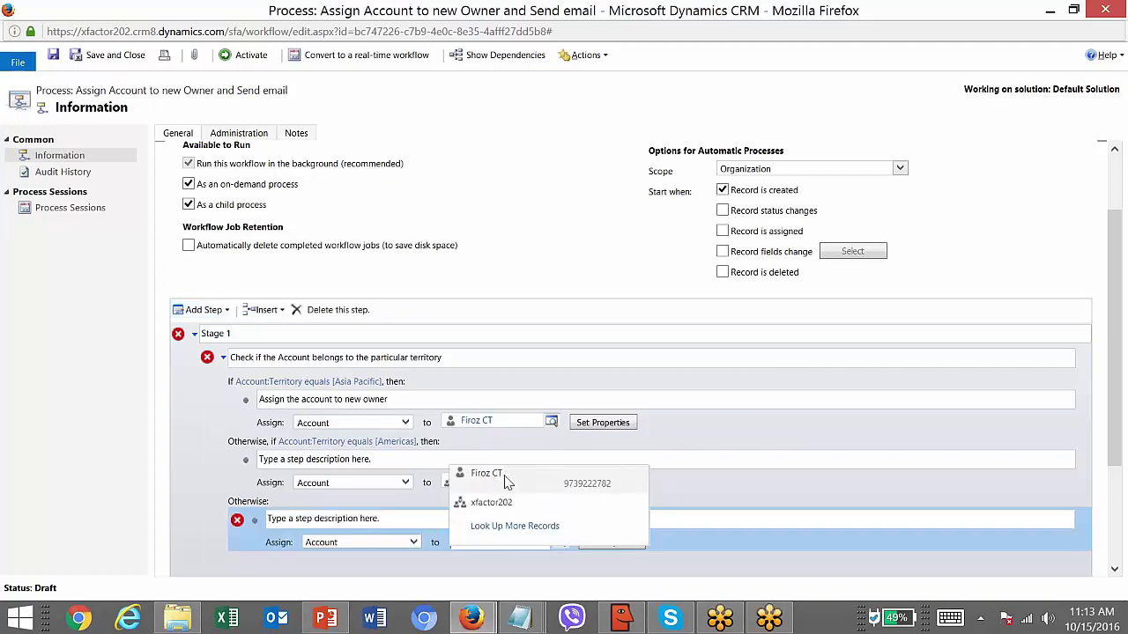
left_click(498, 474)
left_click(382, 520)
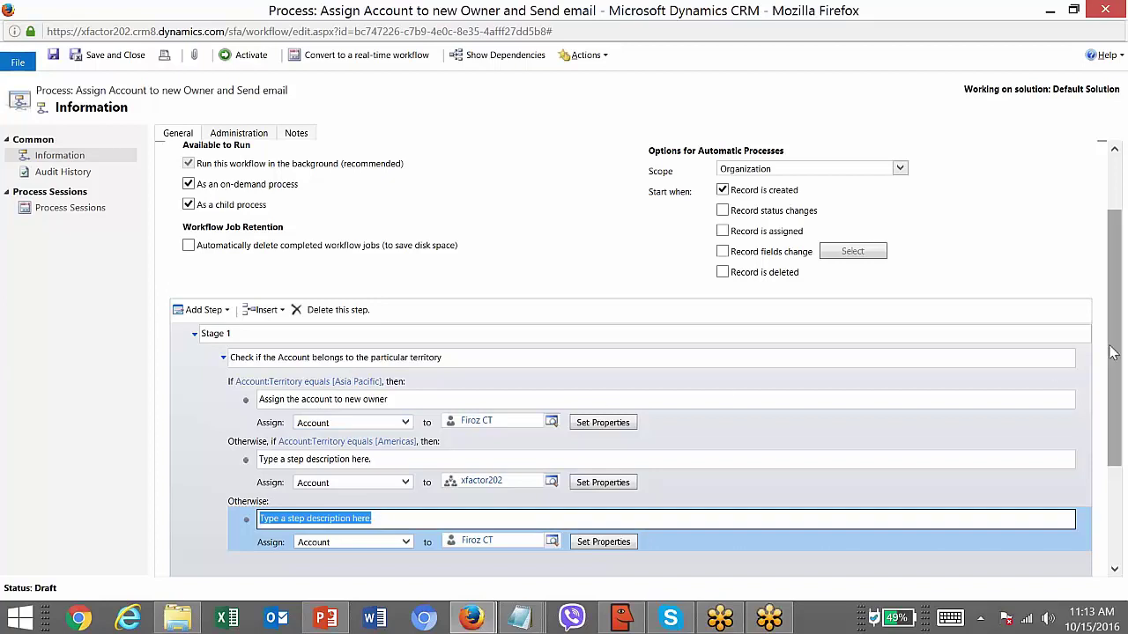
left_click_drag(1112, 351, 1110, 412)
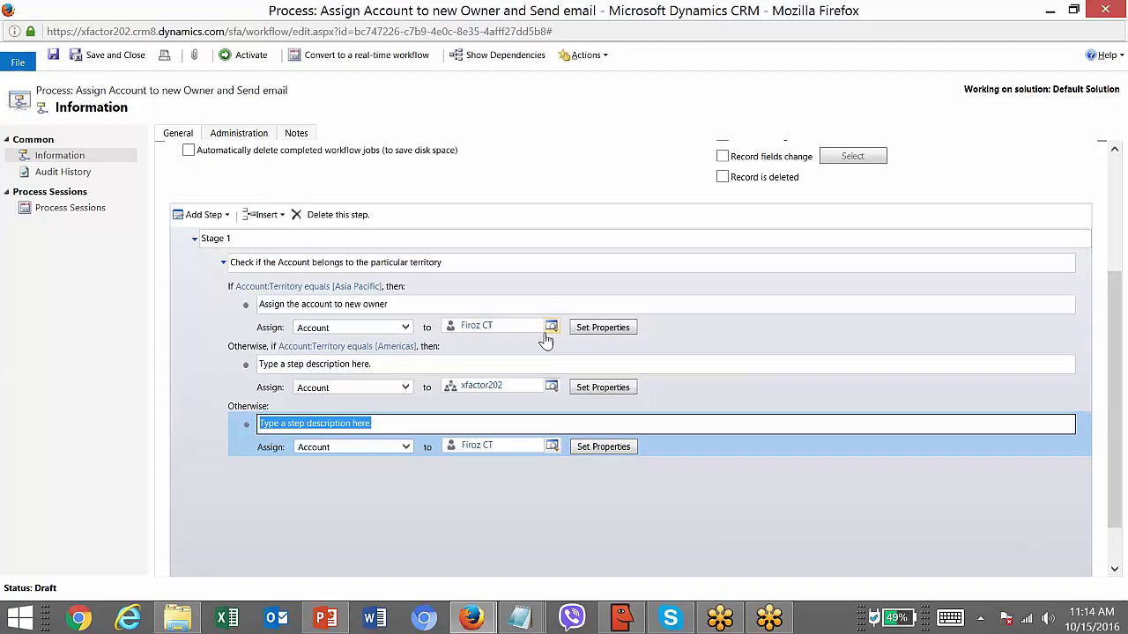
left_click(223, 263)
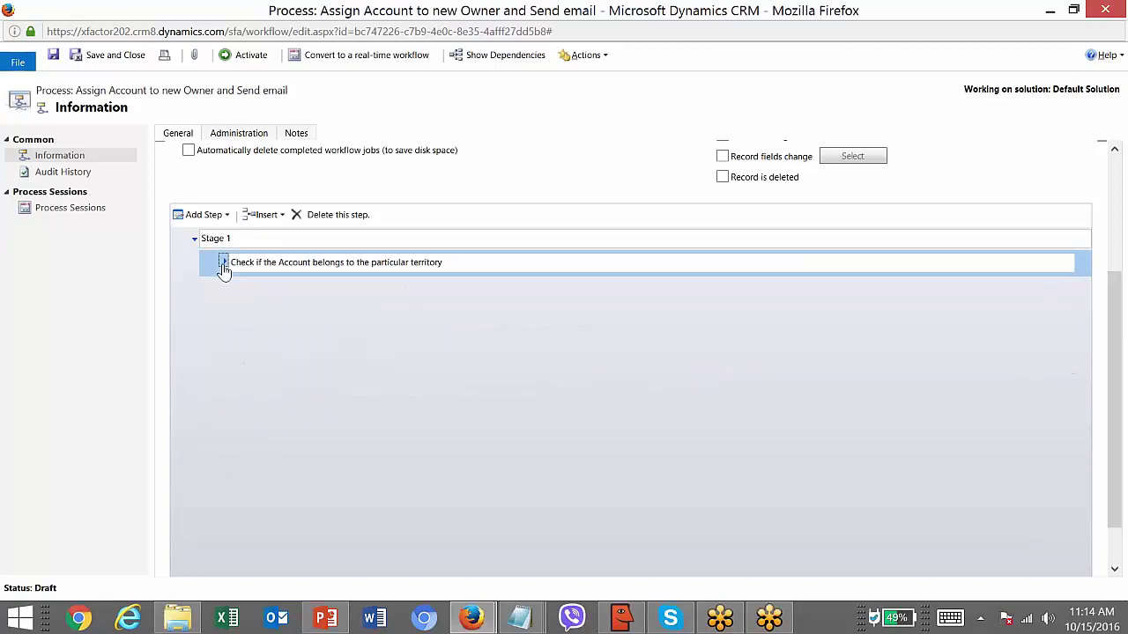
left_click(223, 263)
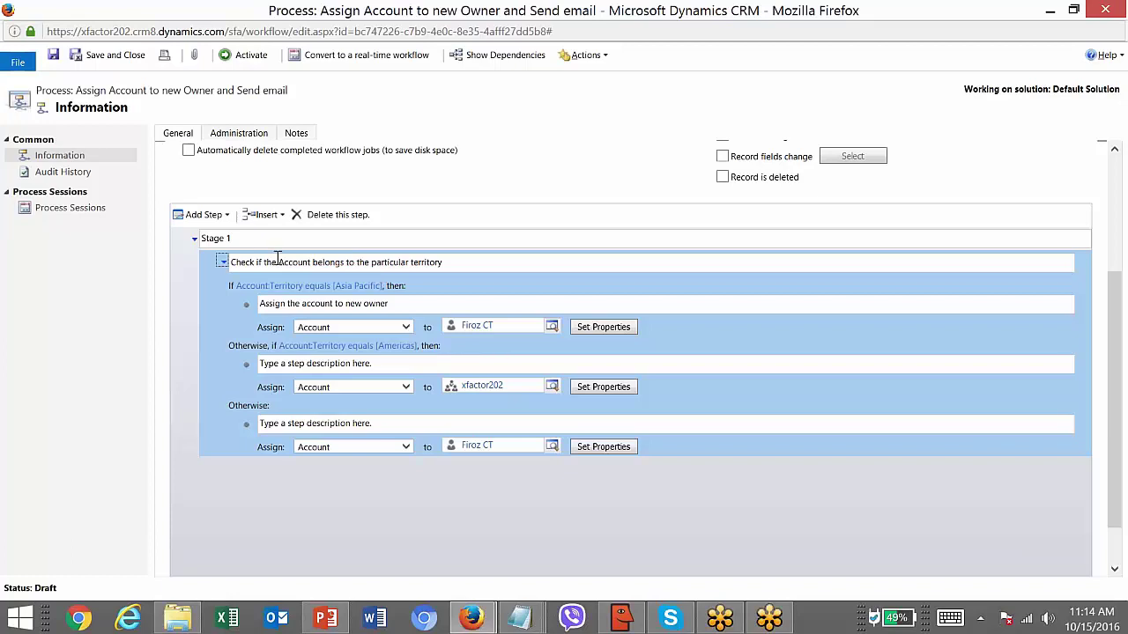
key("alt+Tab")
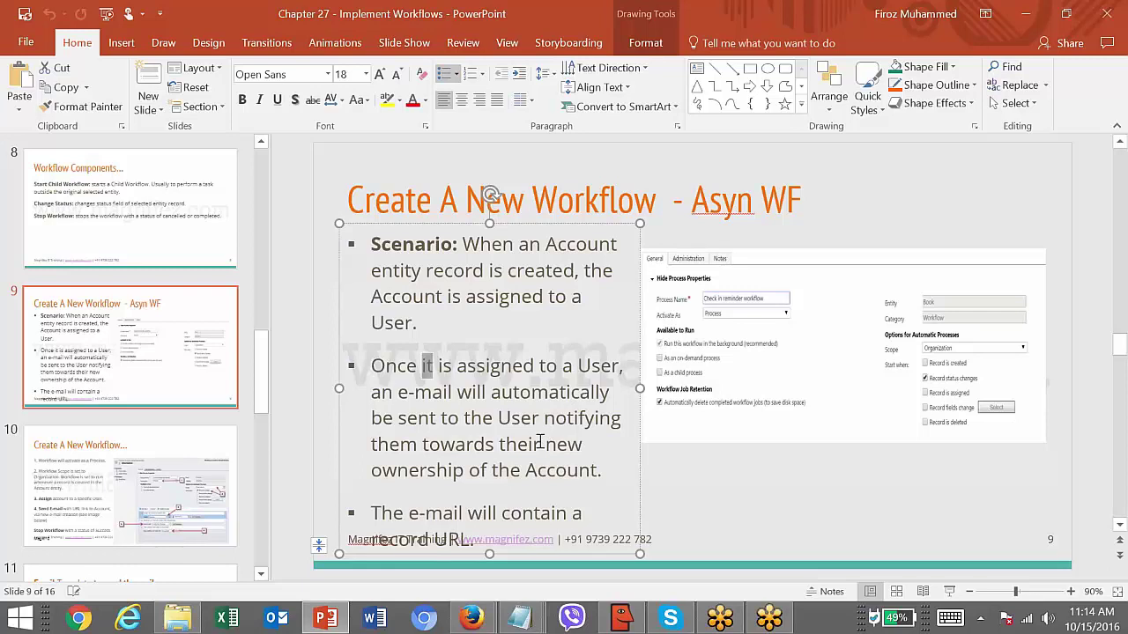
key("alt+Tab")
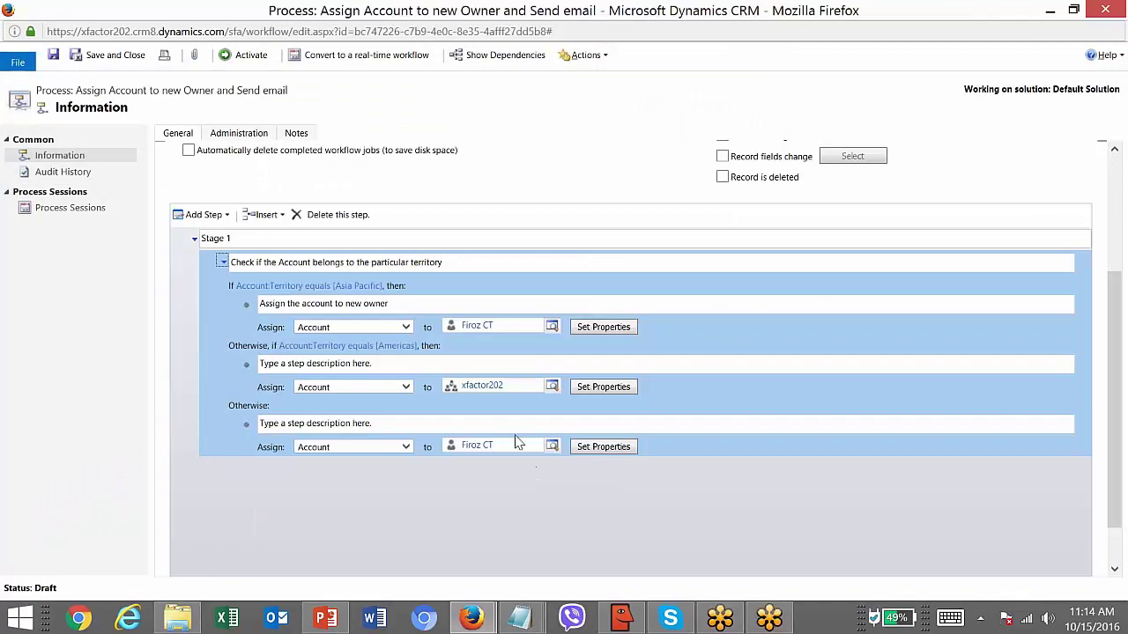
- Add a Send Email step after the condition, enter its description, and open its message form
scroll(1115, 330, "up", 2)
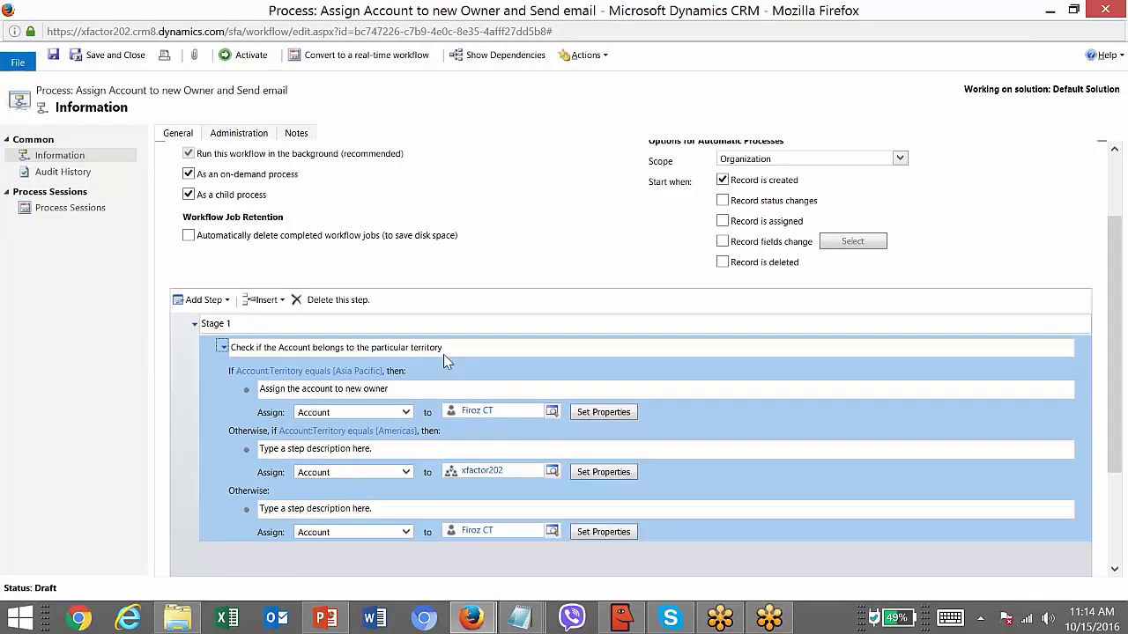
left_click(224, 300)
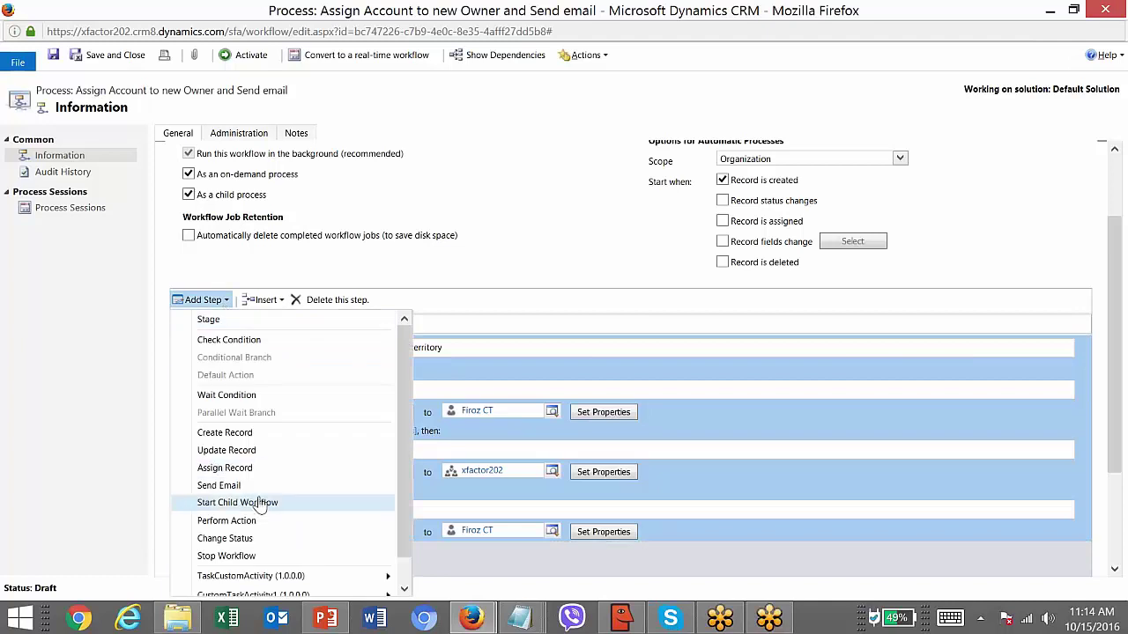
left_click(227, 489)
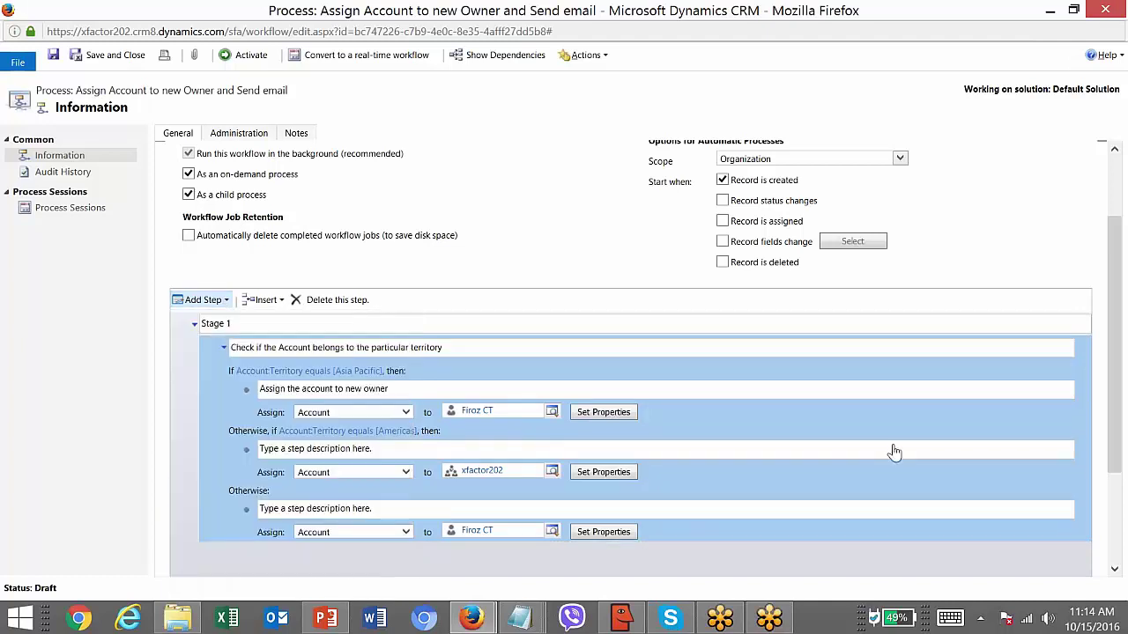
scroll(454, 273, "down", 2)
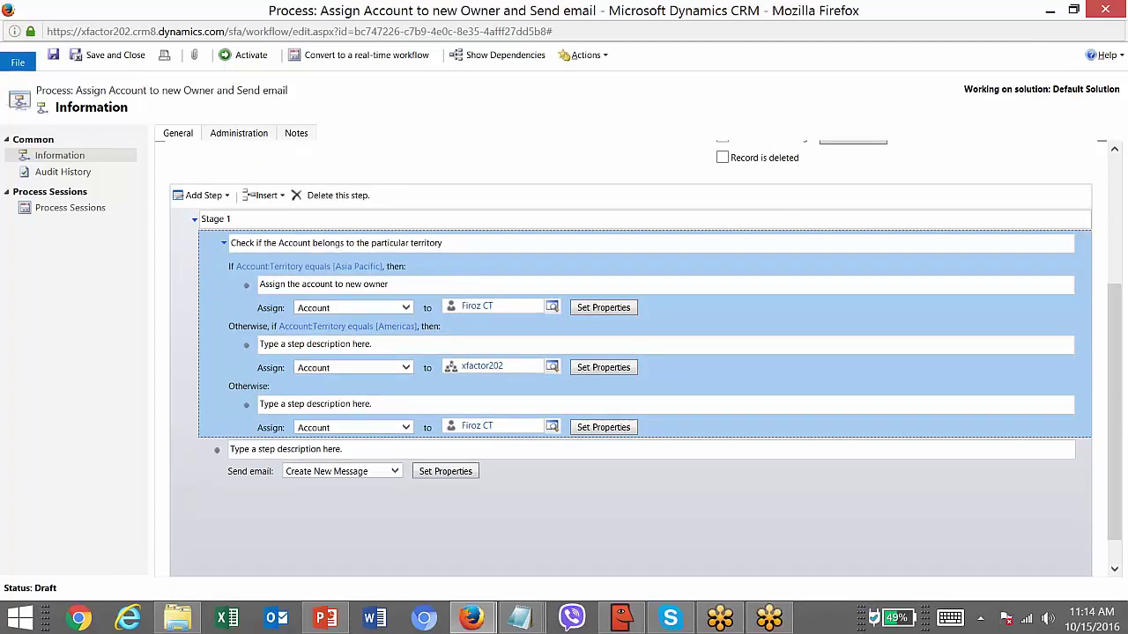
left_click(370, 448)
type("Sendemail")
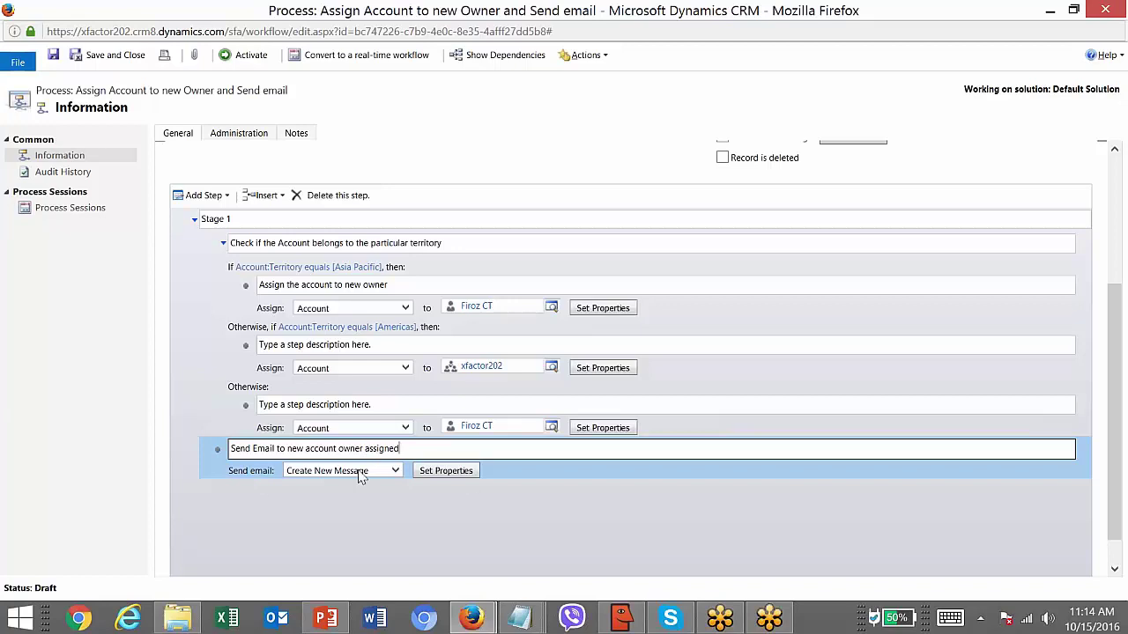
left_click(470, 474)
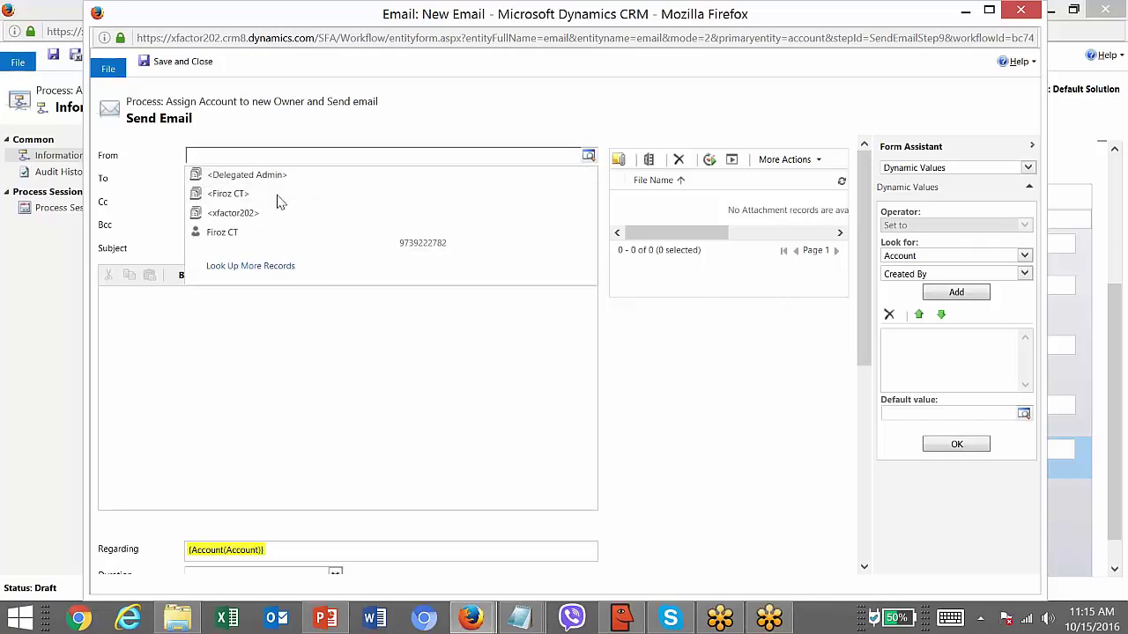
- Try a team record as the email sender, then clear the From field
left_click(281, 195)
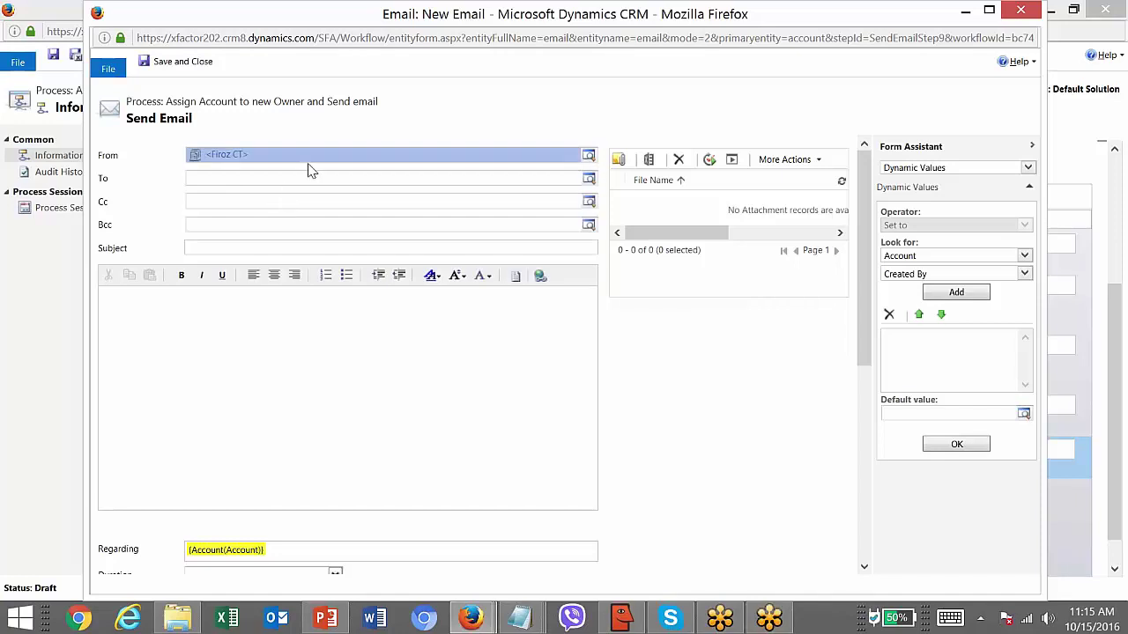
left_click(236, 181)
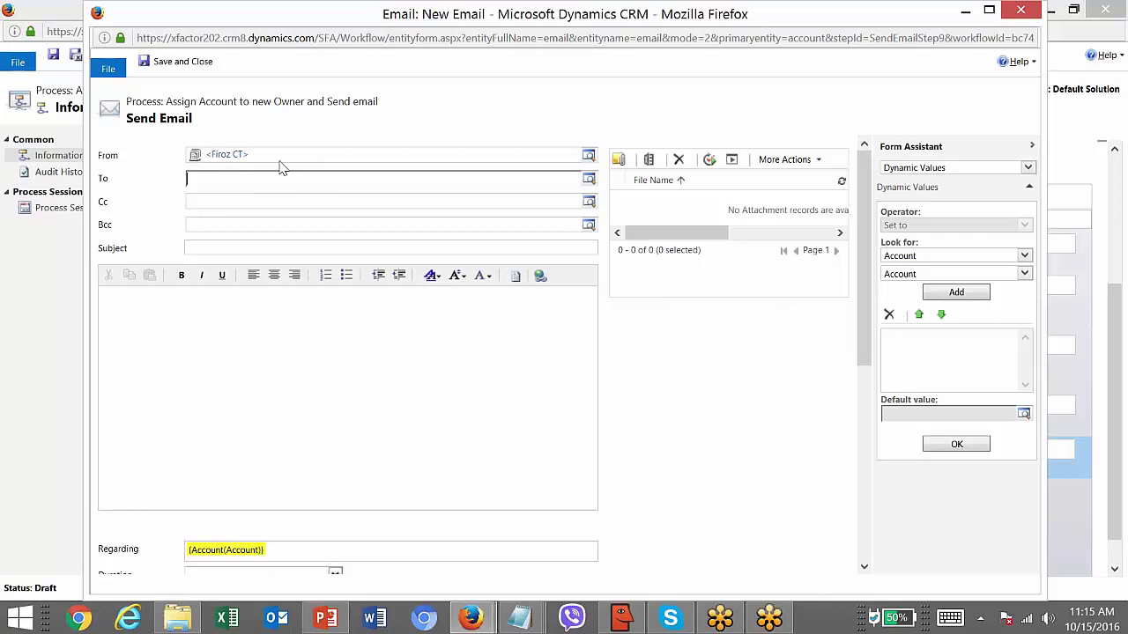
left_click(280, 161)
key("Delete")
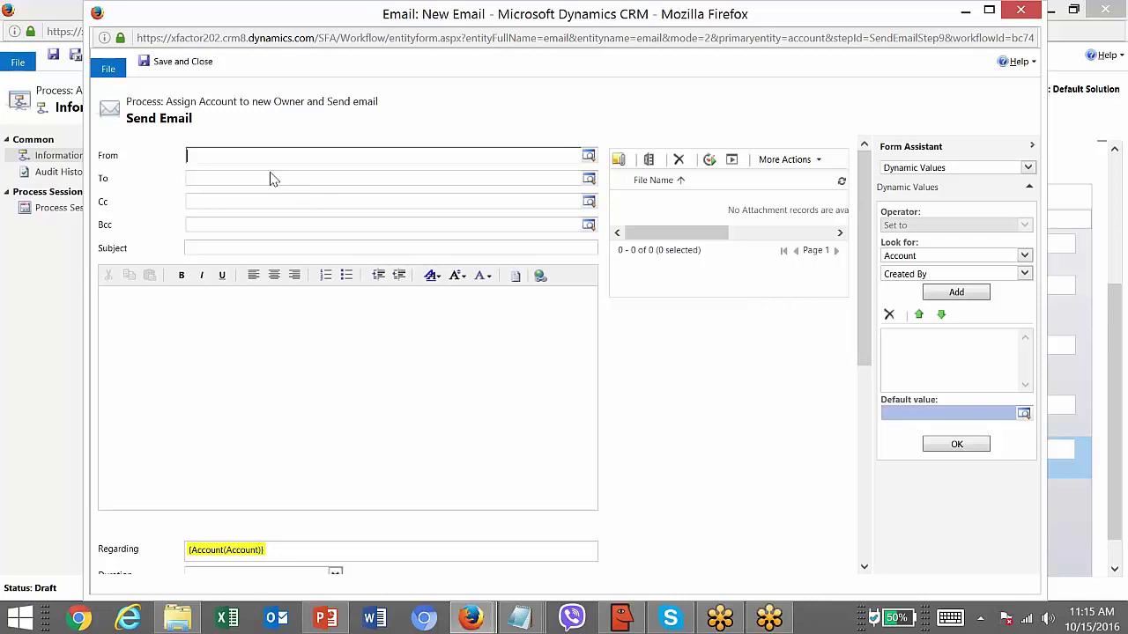
left_click(187, 156)
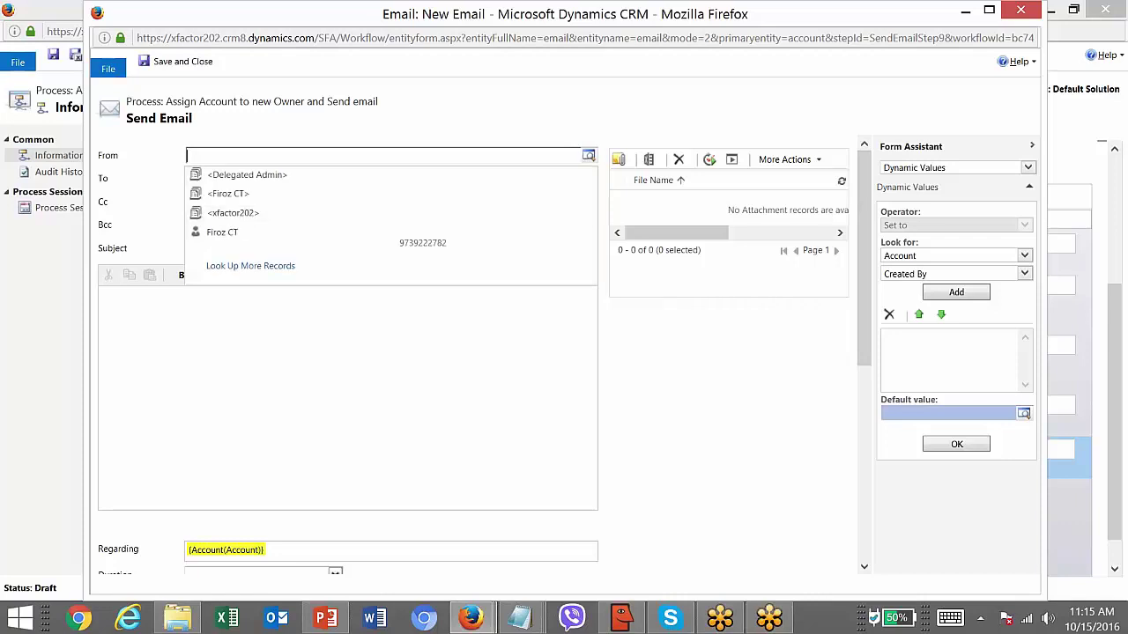
left_click(232, 213)
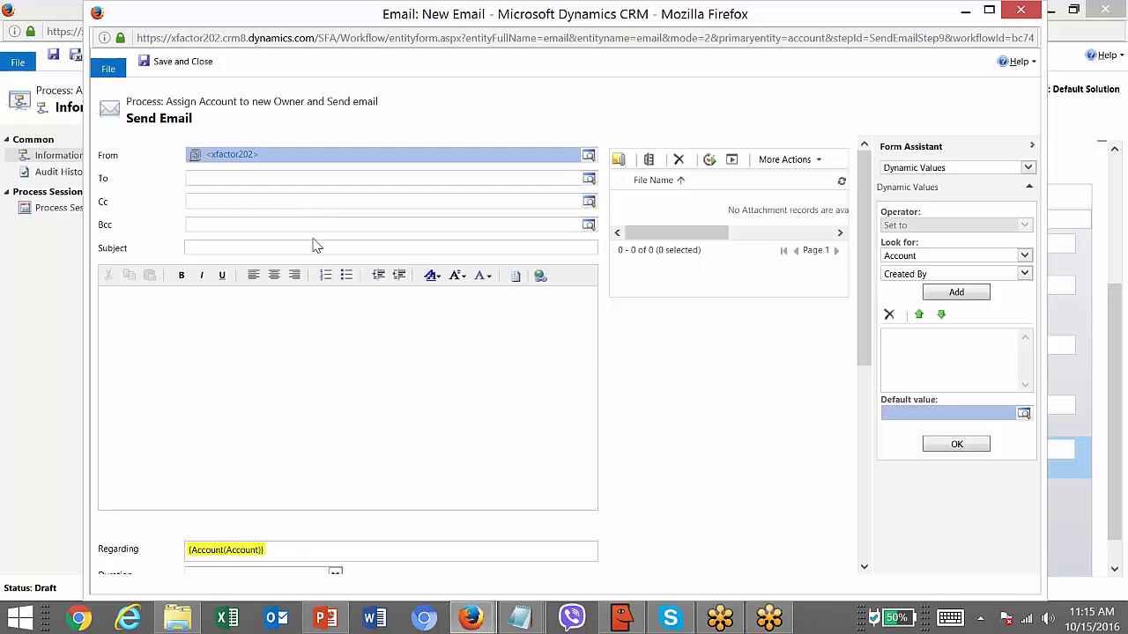
key("Delete")
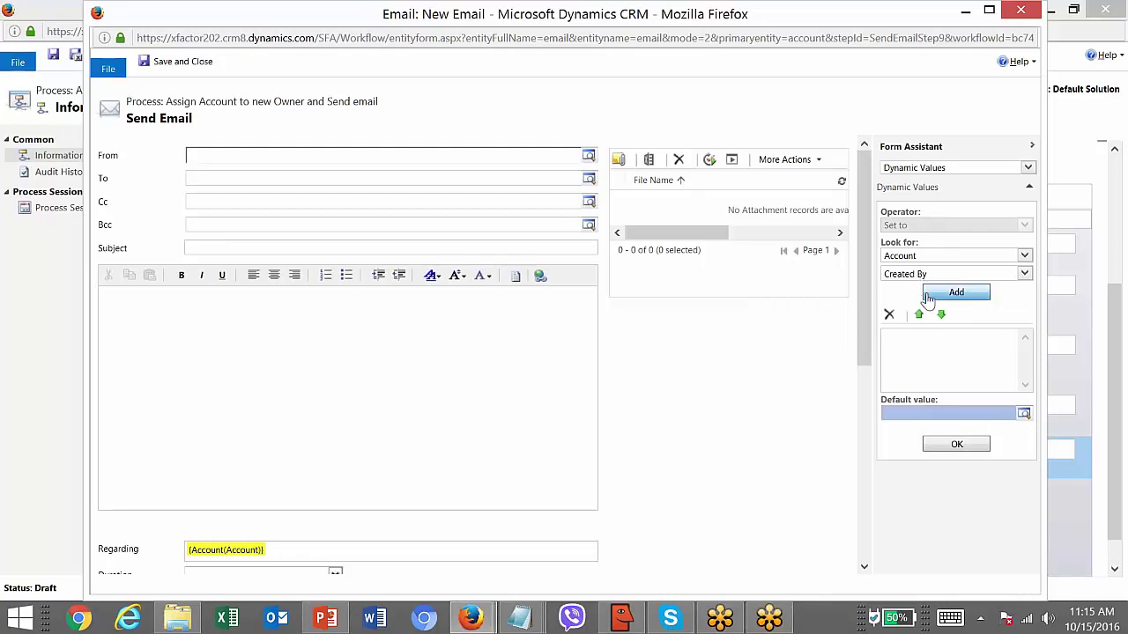
- Set From to the dynamic value Created By (Account) through Form Assistant
left_click(934, 294)
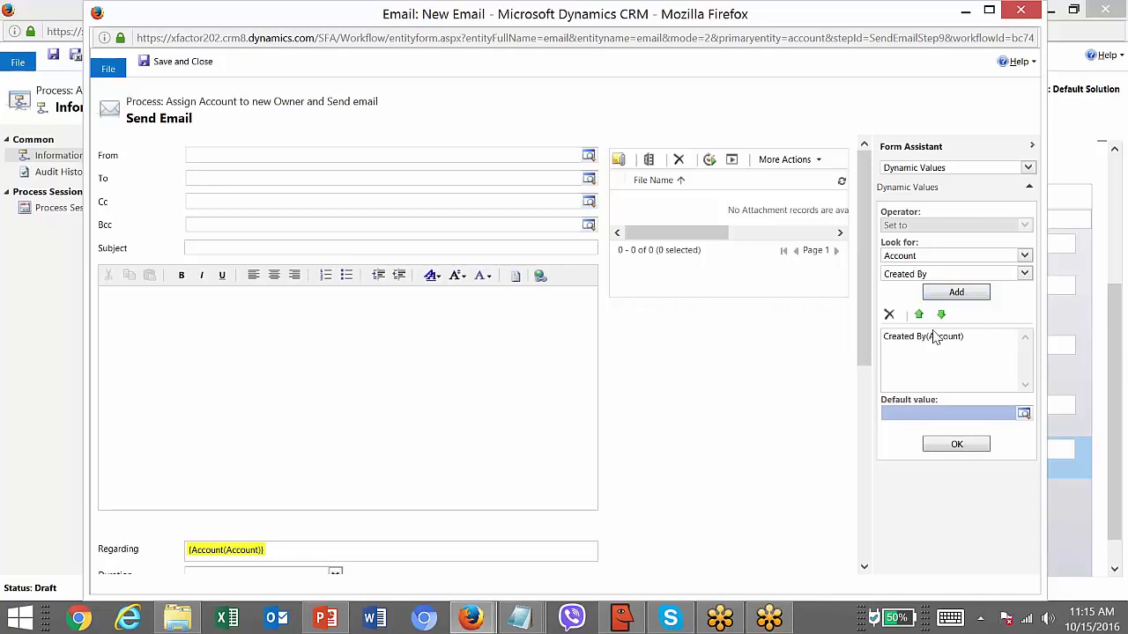
left_click(926, 255)
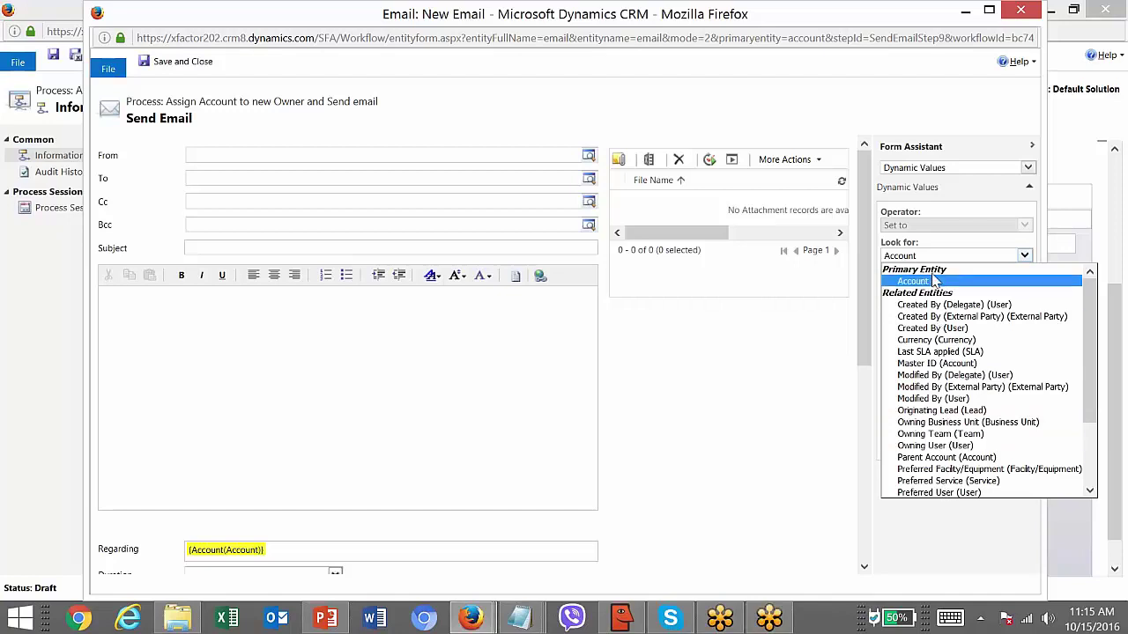
left_click(918, 283)
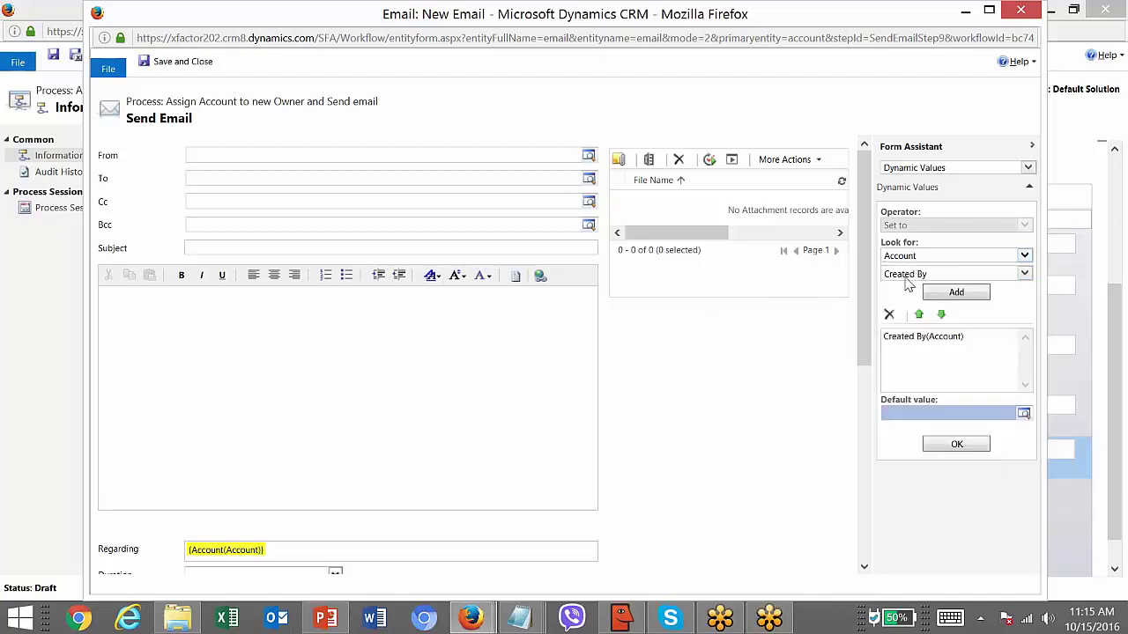
left_click(907, 275)
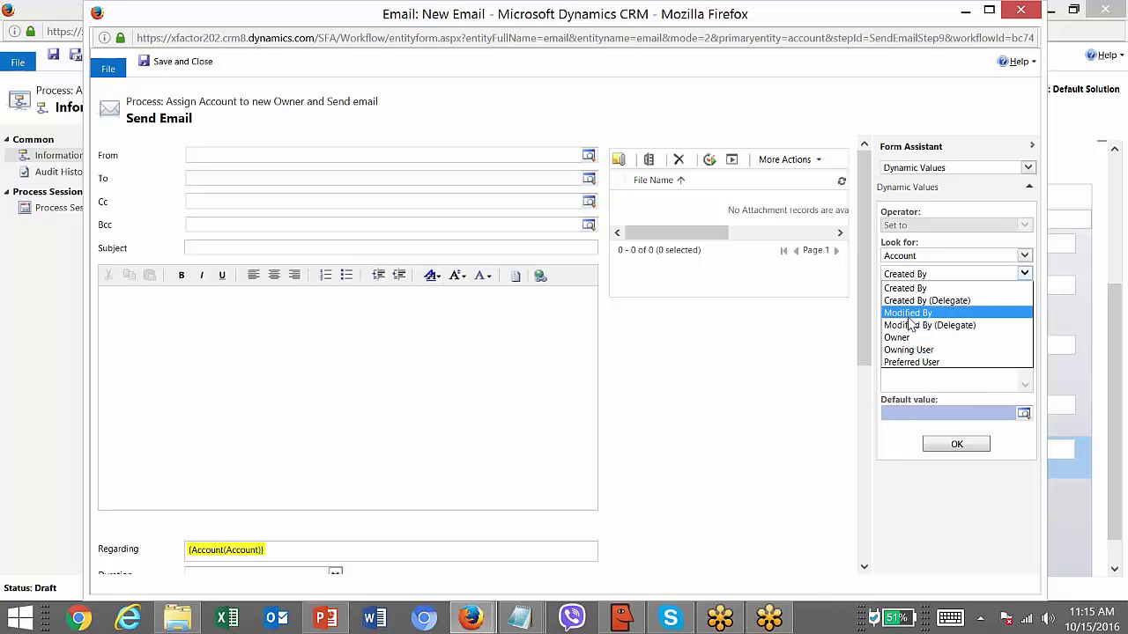
left_click(907, 288)
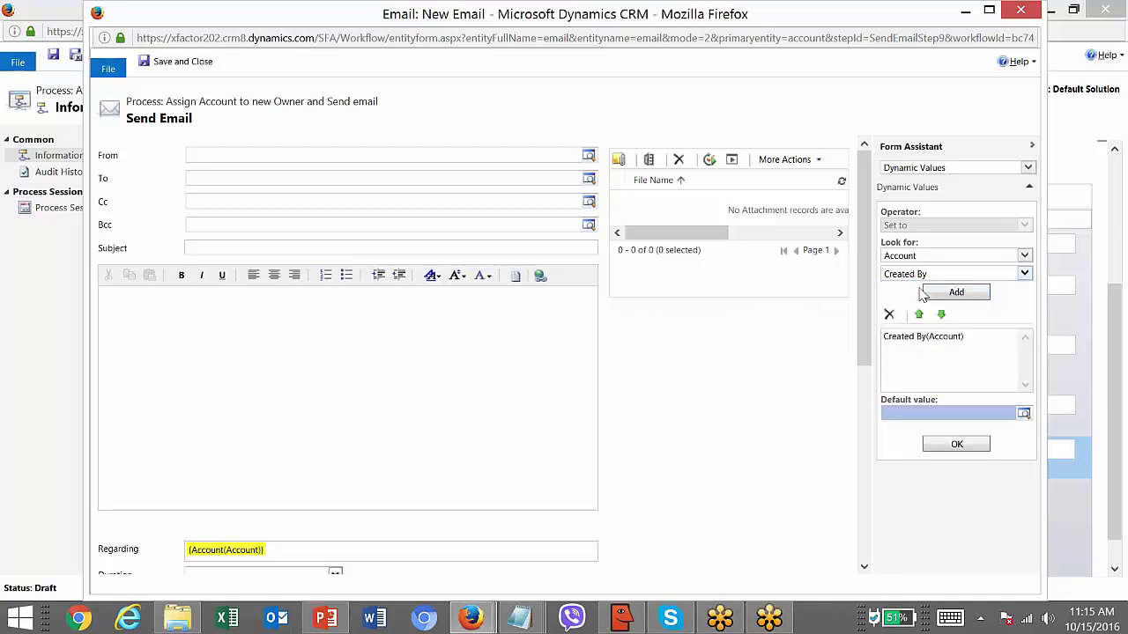
left_click(921, 340)
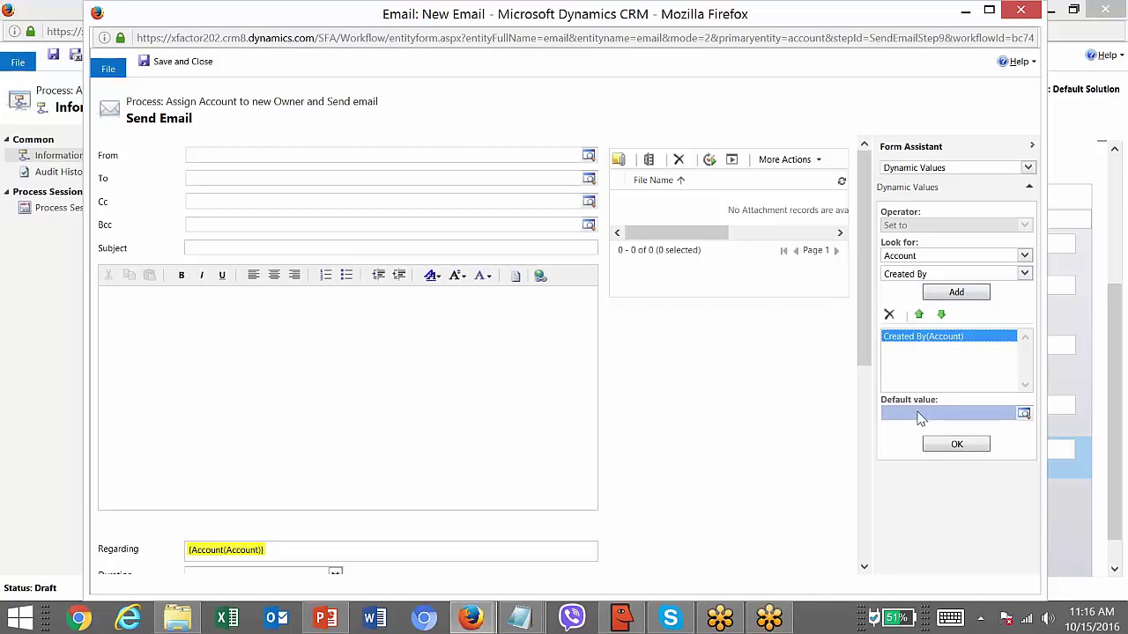
left_click(931, 445)
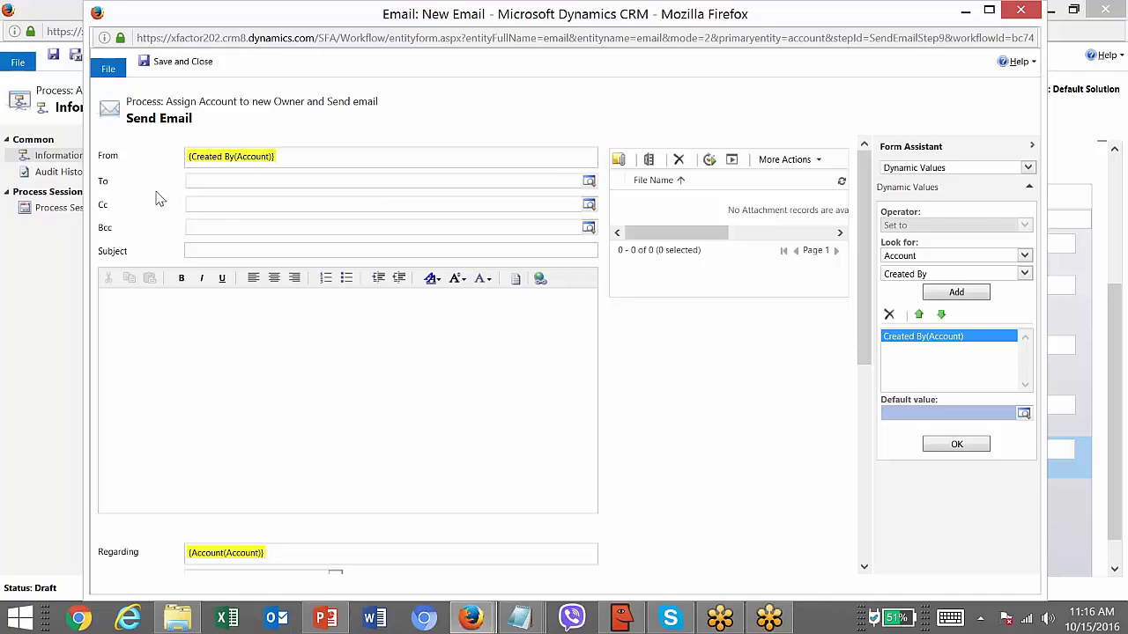
- Address the email To the dynamic value Owner (Account)
left_click(213, 183)
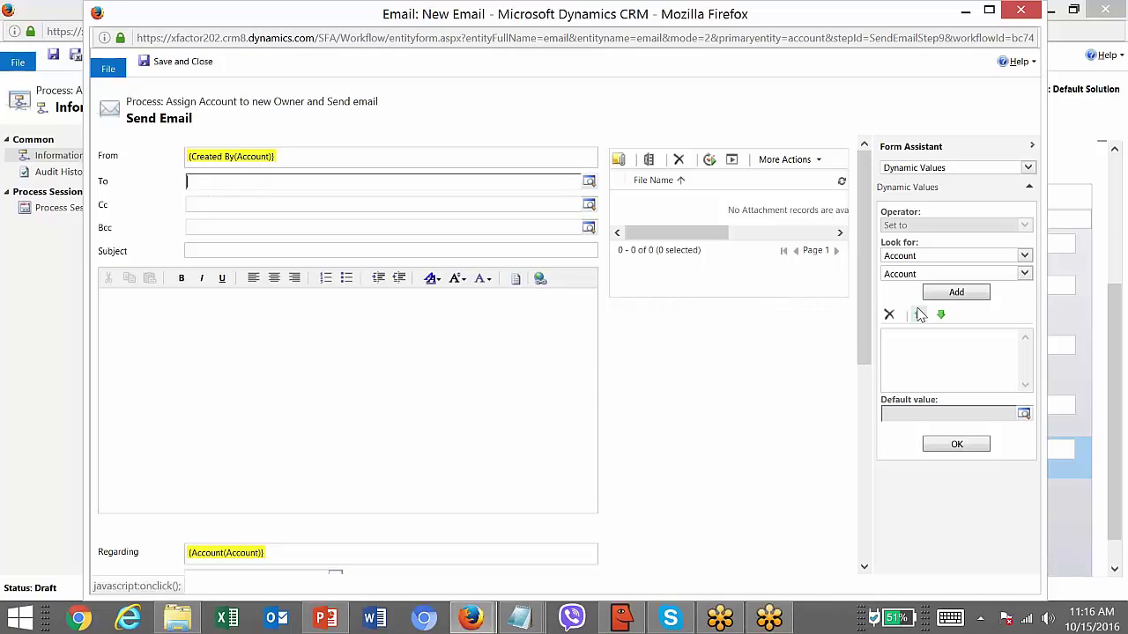
left_click(907, 277)
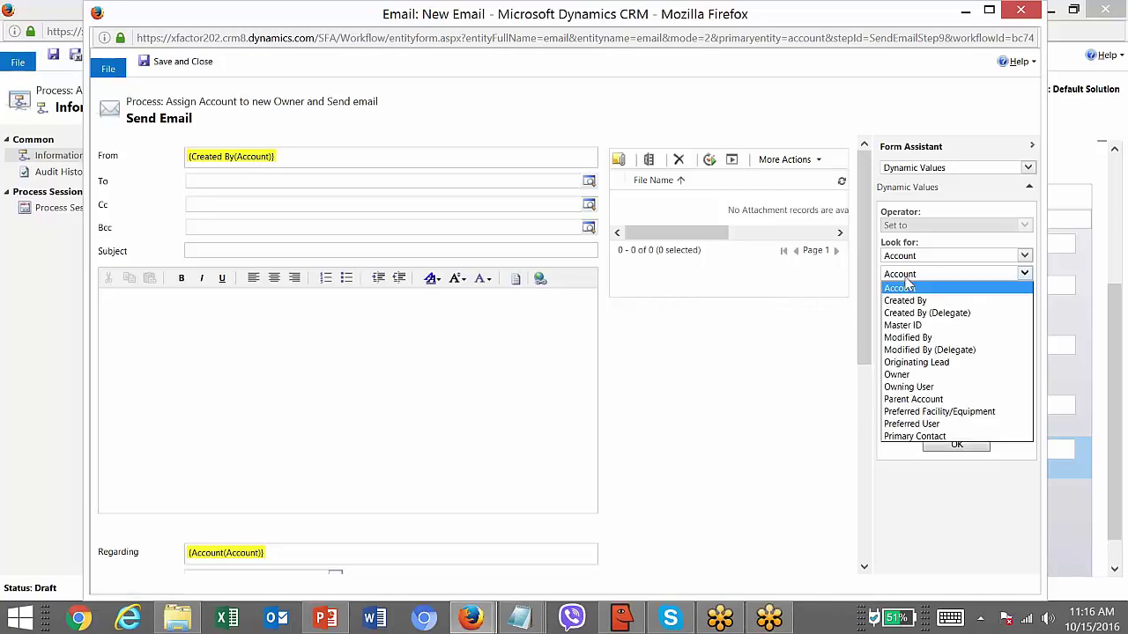
left_click(907, 377)
left_click(936, 294)
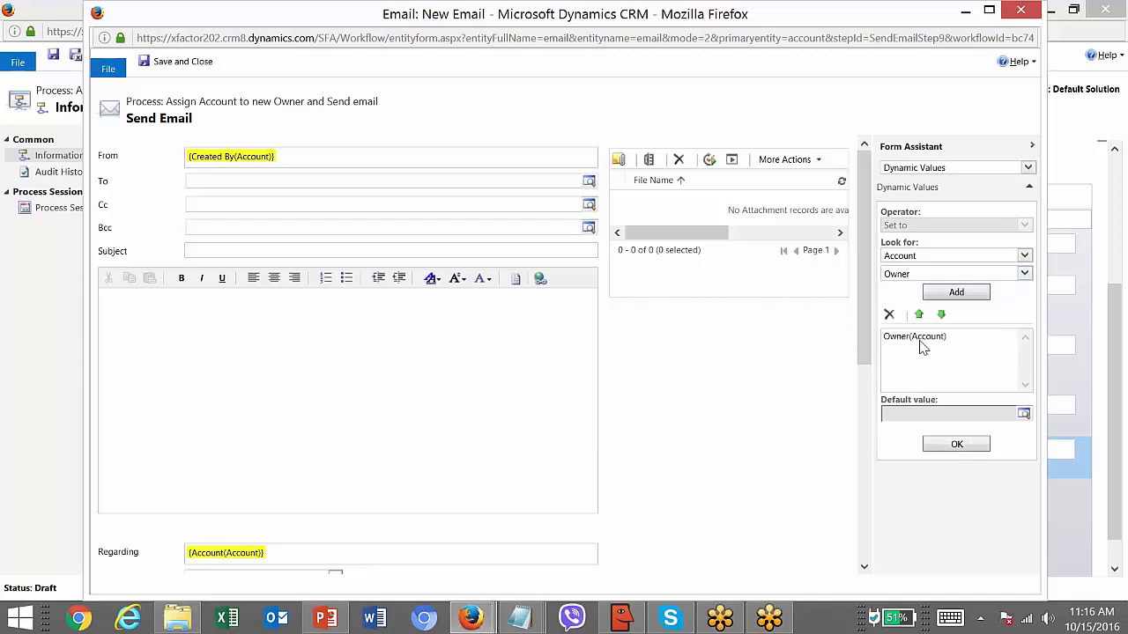
left_click(920, 340)
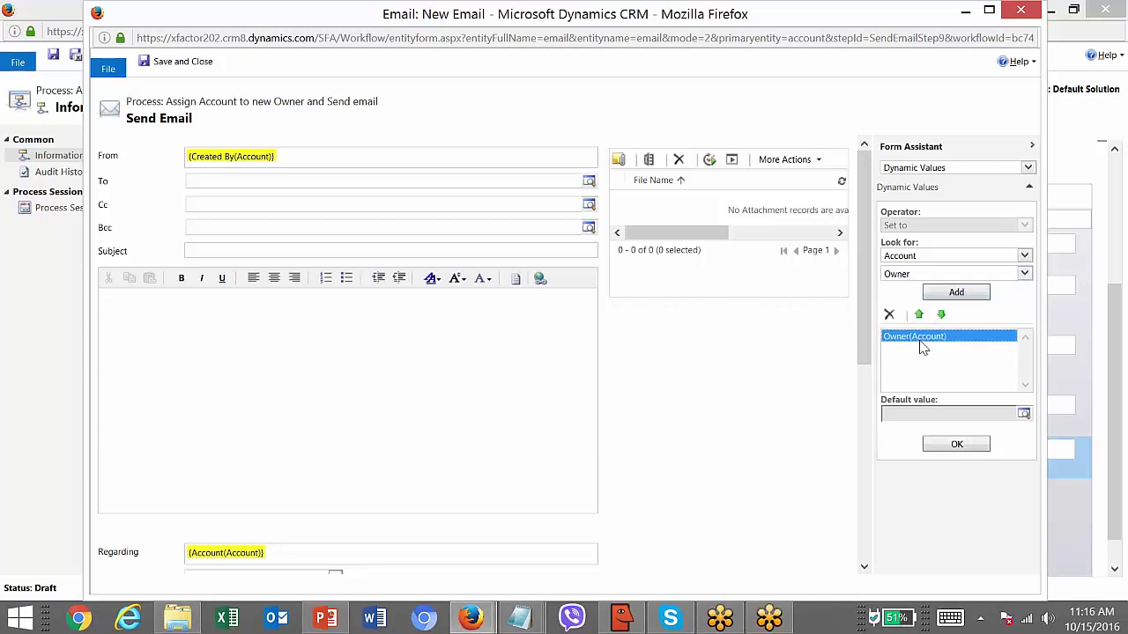
left_click(956, 444)
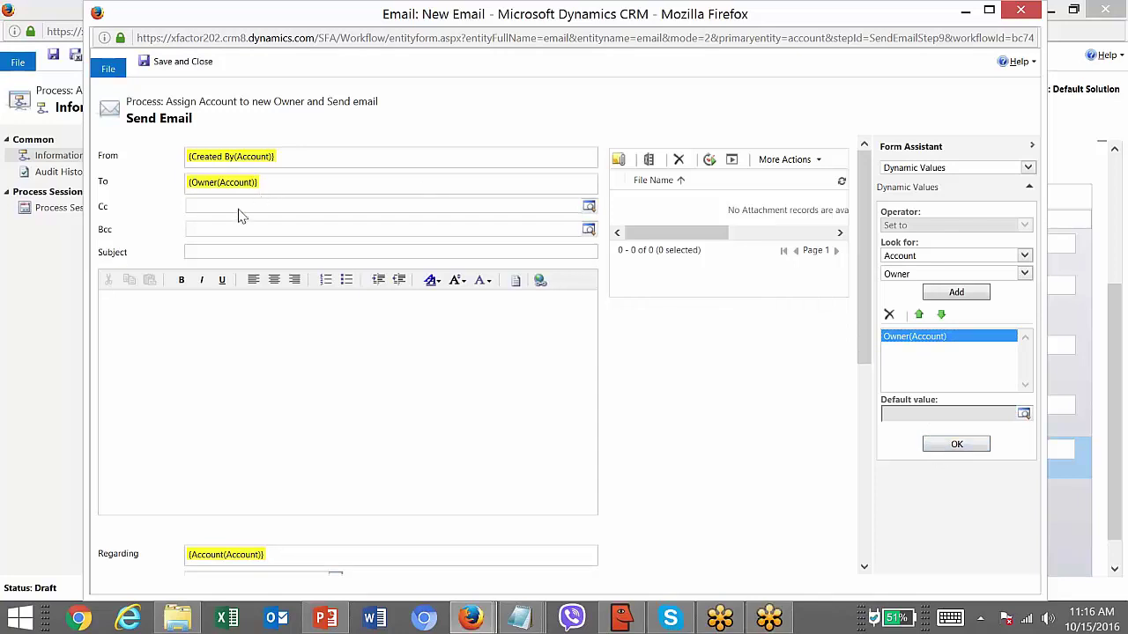
left_click(240, 250)
- Set the subject to 'Assigned Account : {Account Name(Account)} assigned to you' and begin the body with 'Dear'
type("As")
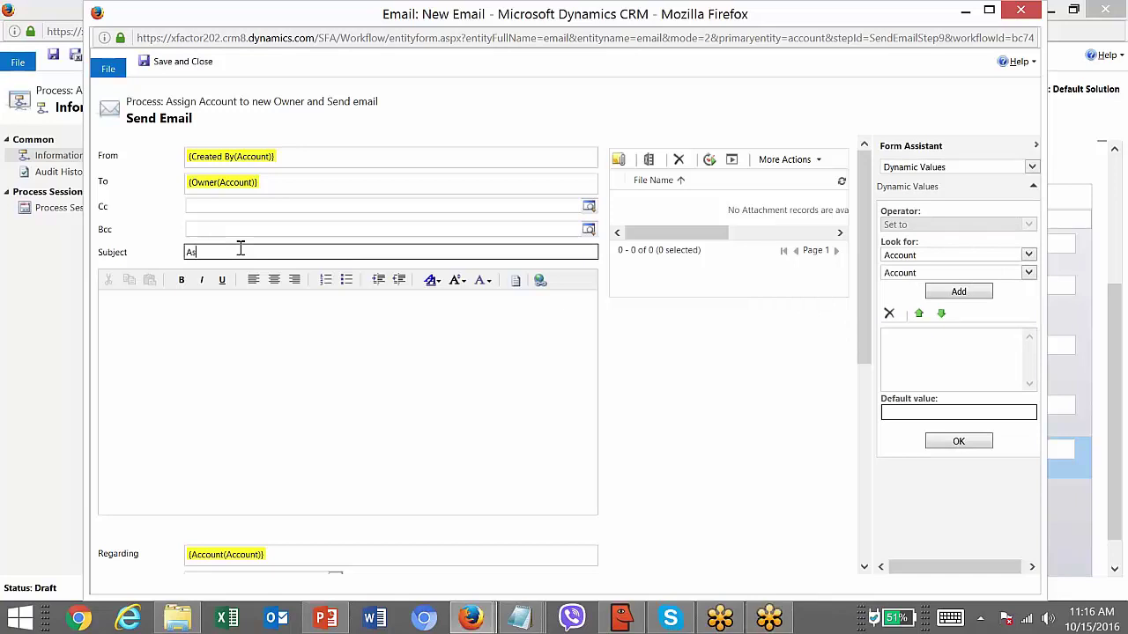
type("signed Account :")
left_click(916, 255)
left_click(916, 270)
left_click(916, 274)
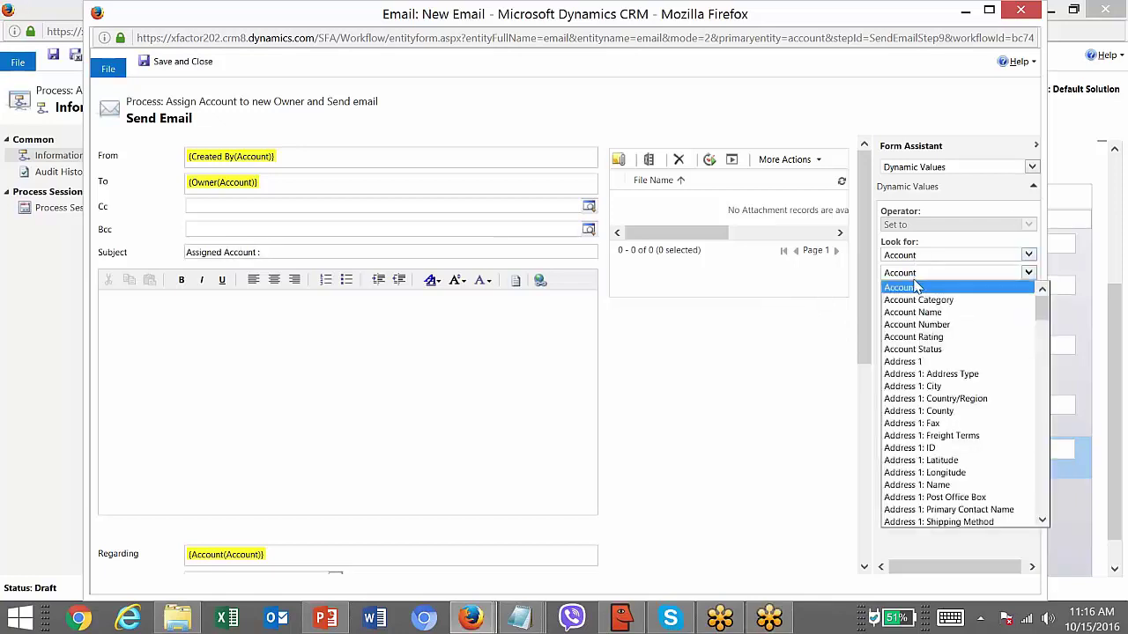
left_click(935, 312)
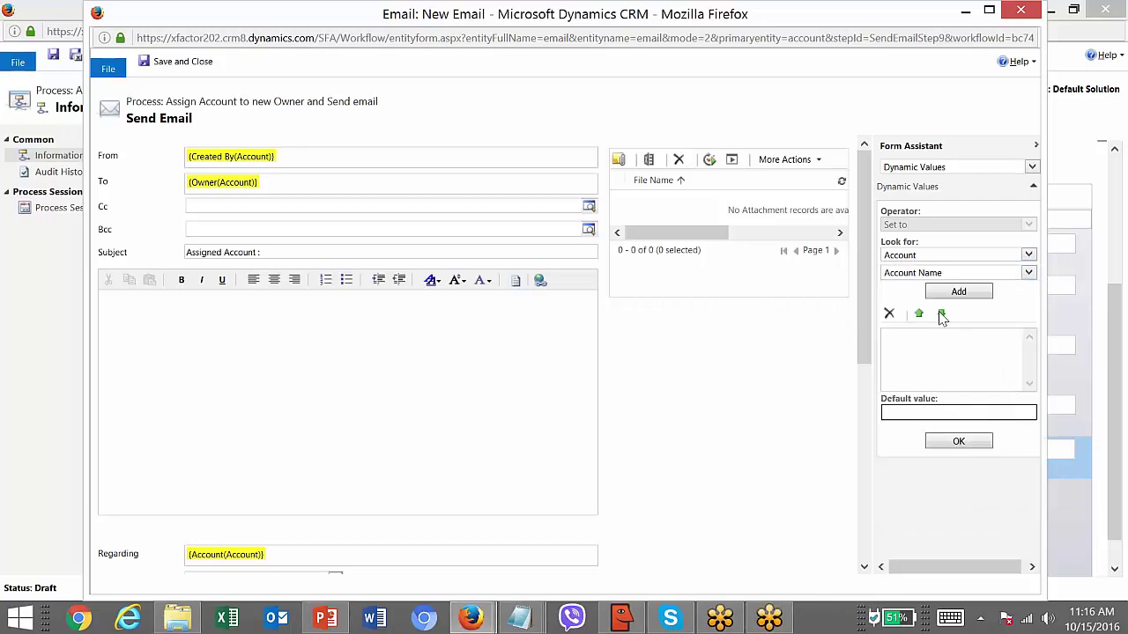
left_click(959, 291)
left_click(936, 338)
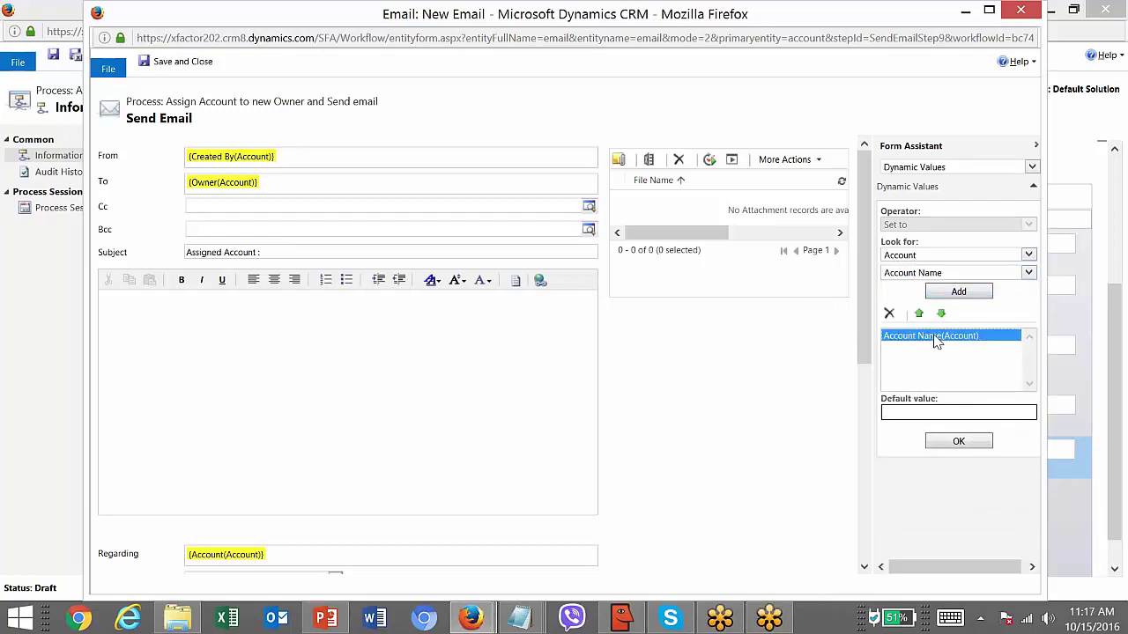
left_click(957, 441)
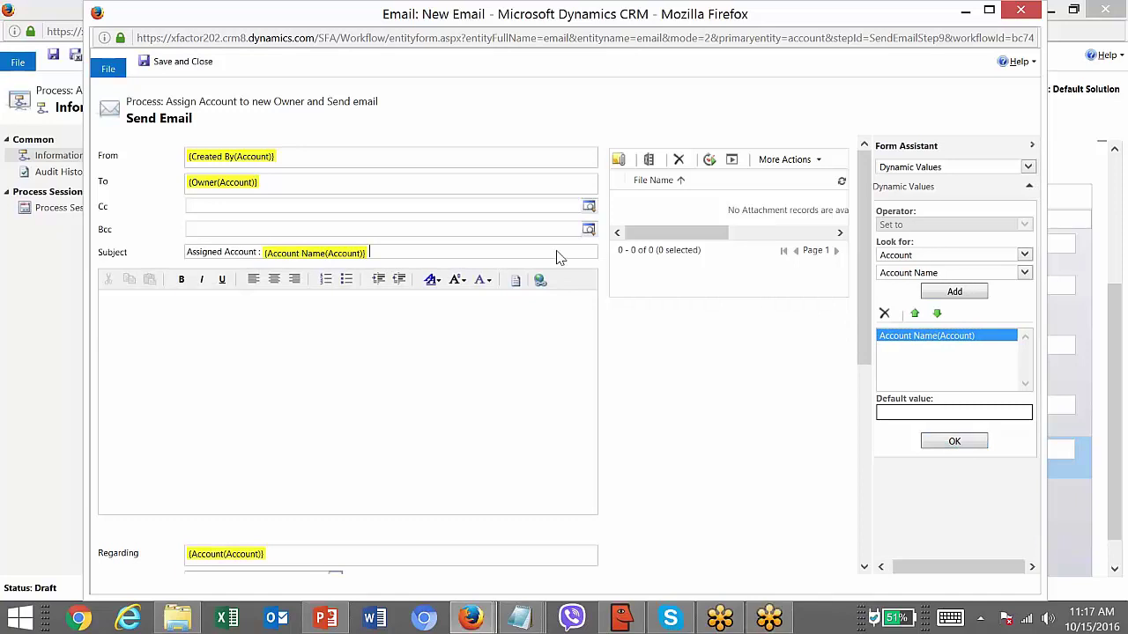
type("assigned to you")
left_click(322, 333)
type("Dear")
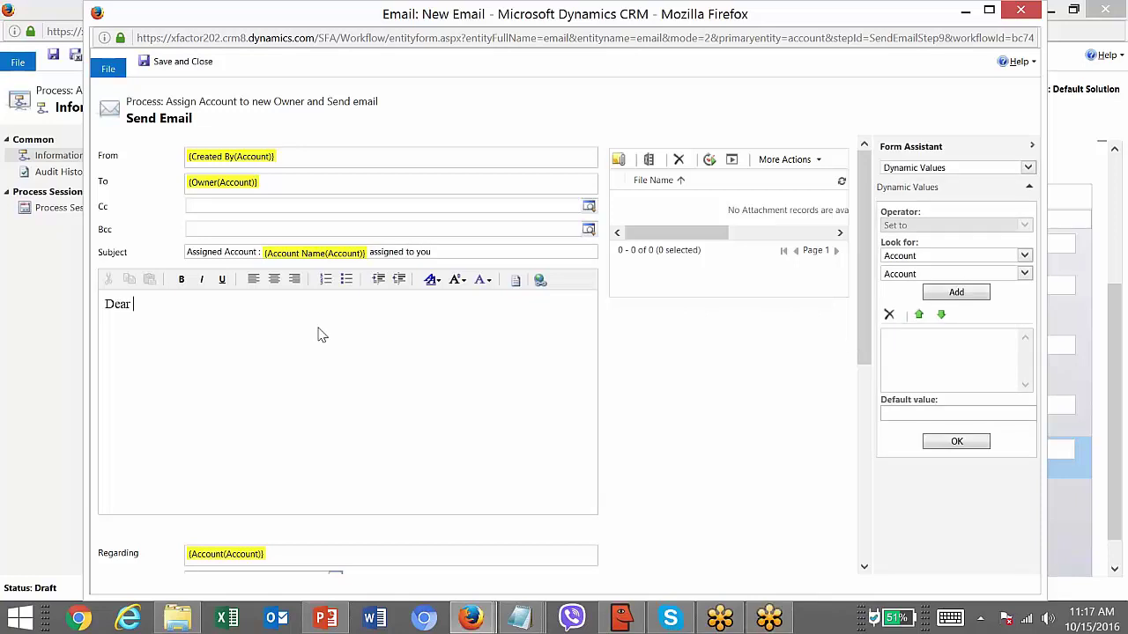
- Insert the owning user's First Name after 'Dear' in the email body
left_click(907, 275)
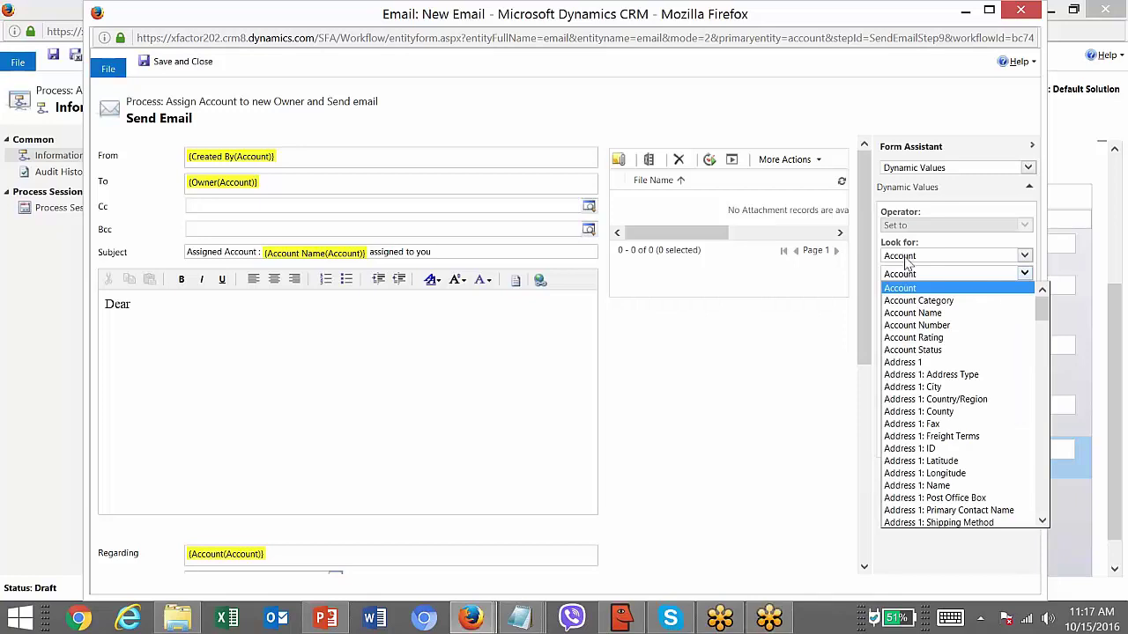
left_click(905, 256)
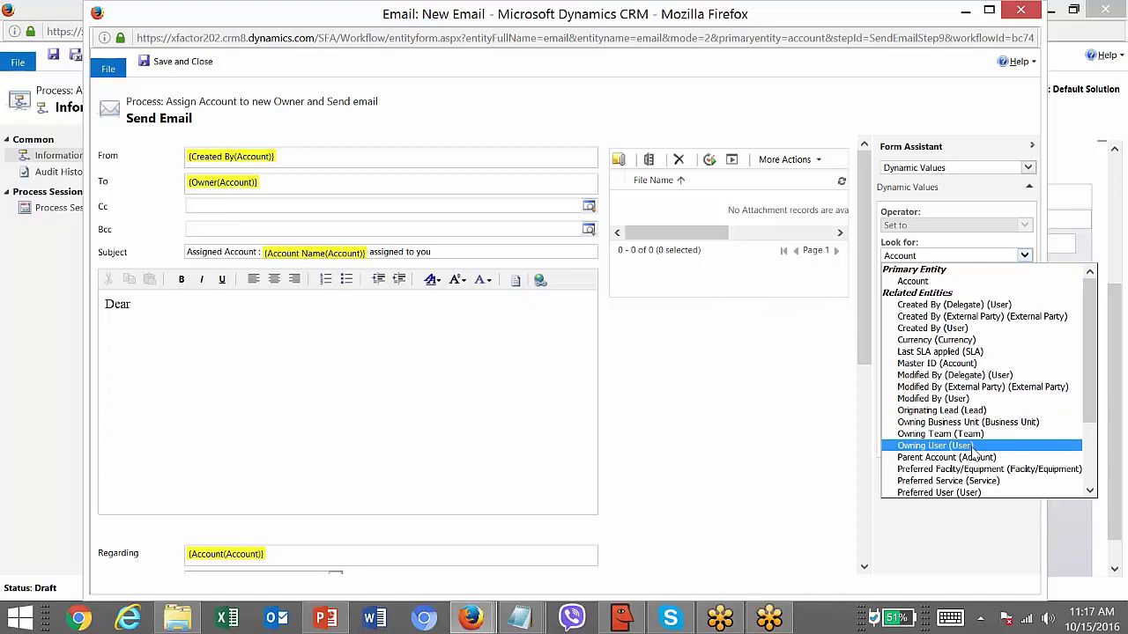
left_click(934, 446)
left_click(953, 274)
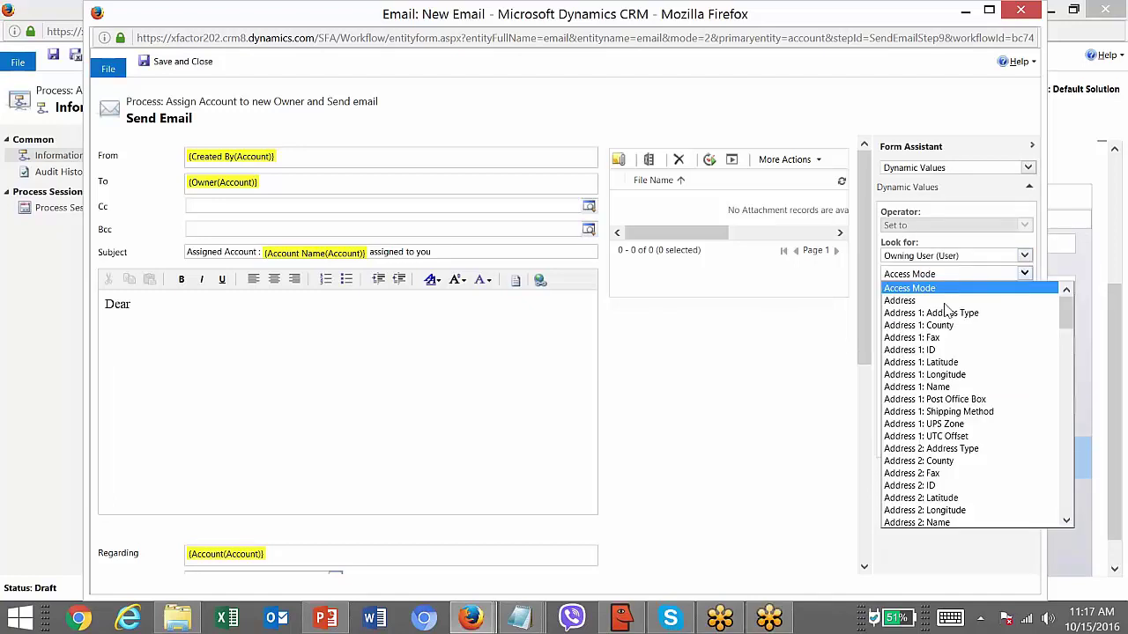
key("n")
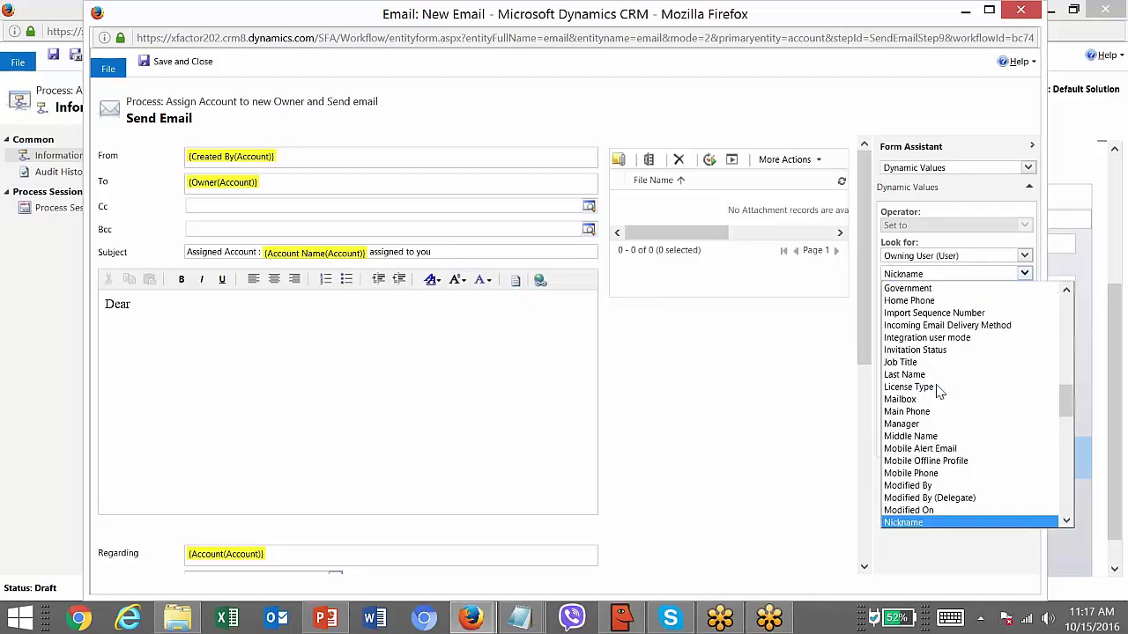
key("Up")
key("Up")
key("Up")
key("l")
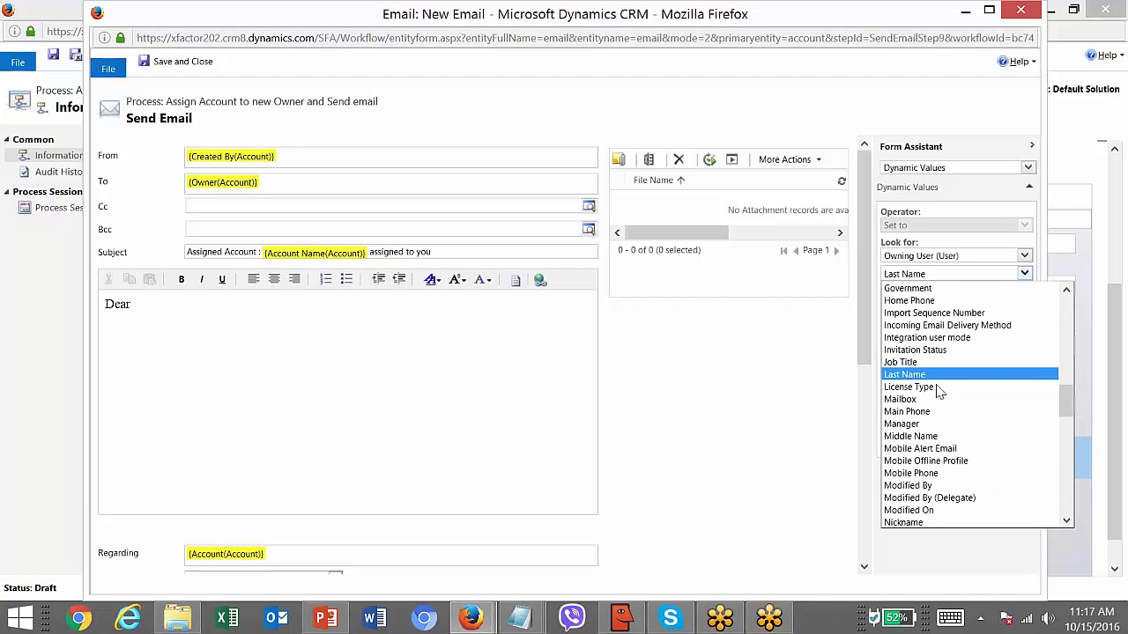
key("f")
key("Return")
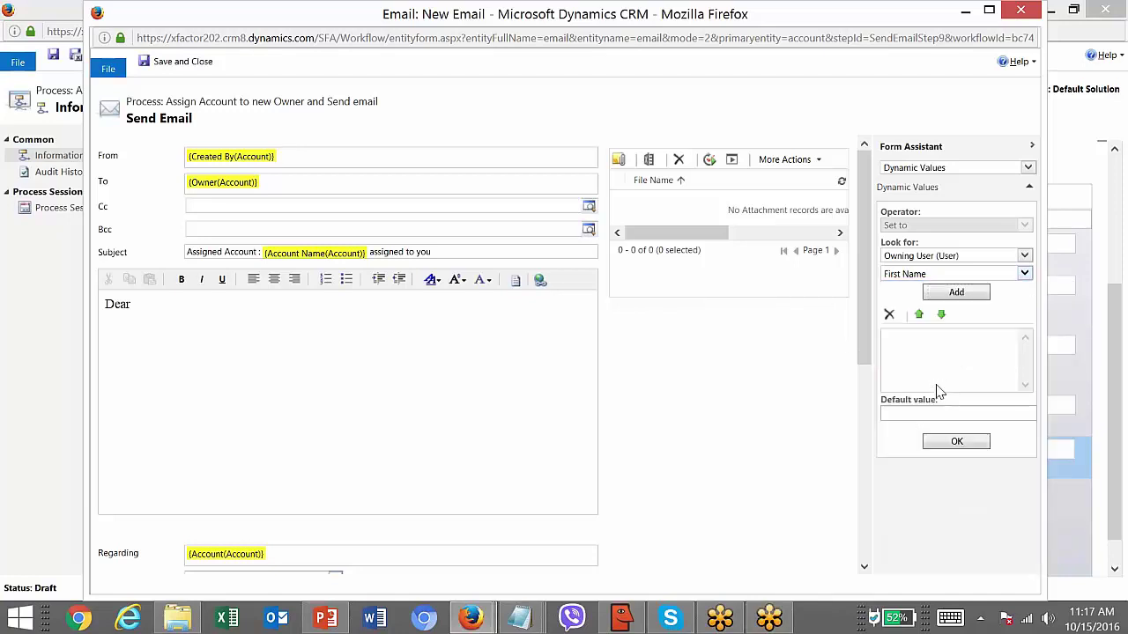
left_click(950, 300)
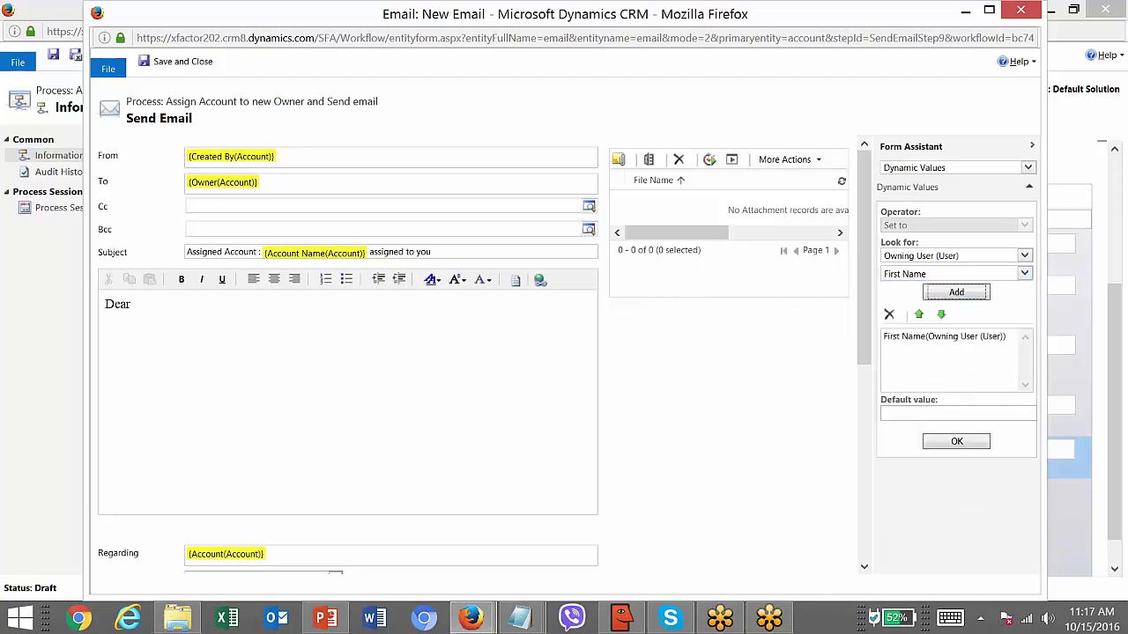
left_click(955, 440)
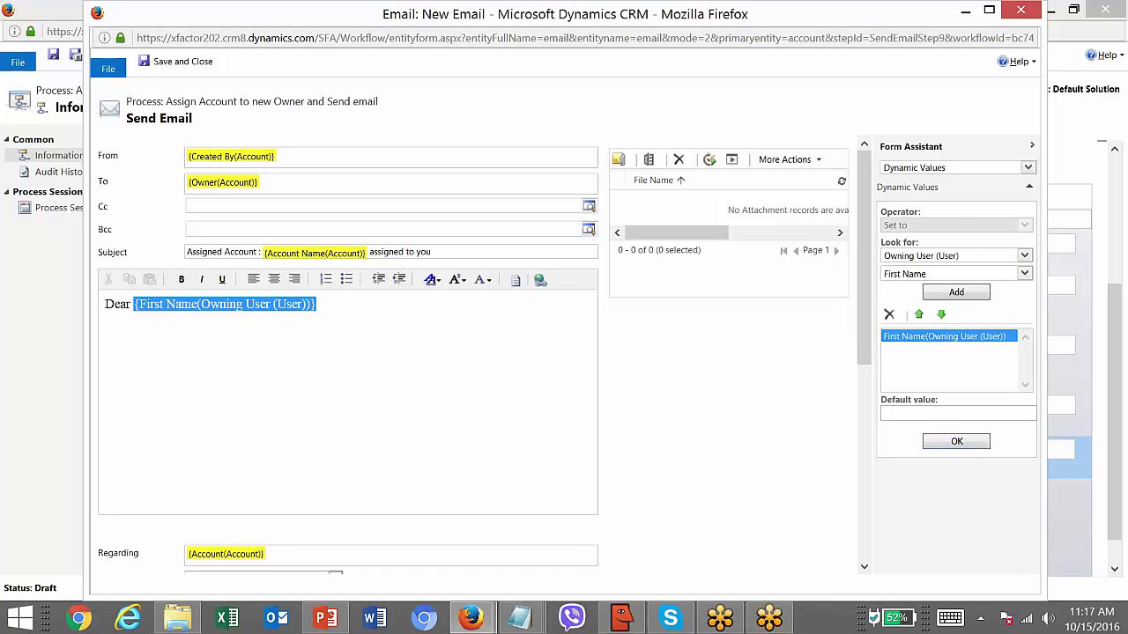
left_click(336, 305)
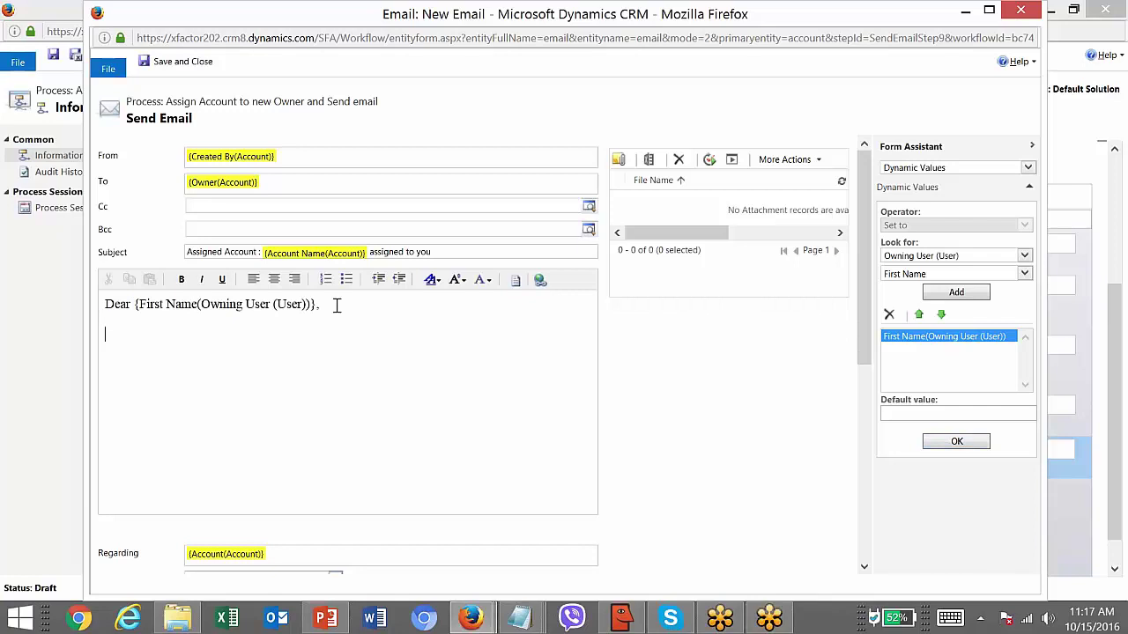
- Add a body line with Account Name(Account) and 'has been assigned to you and team. please start working on it.'
key("Return")
type("Account :")
left_click(897, 257)
left_click(900, 281)
left_click(898, 274)
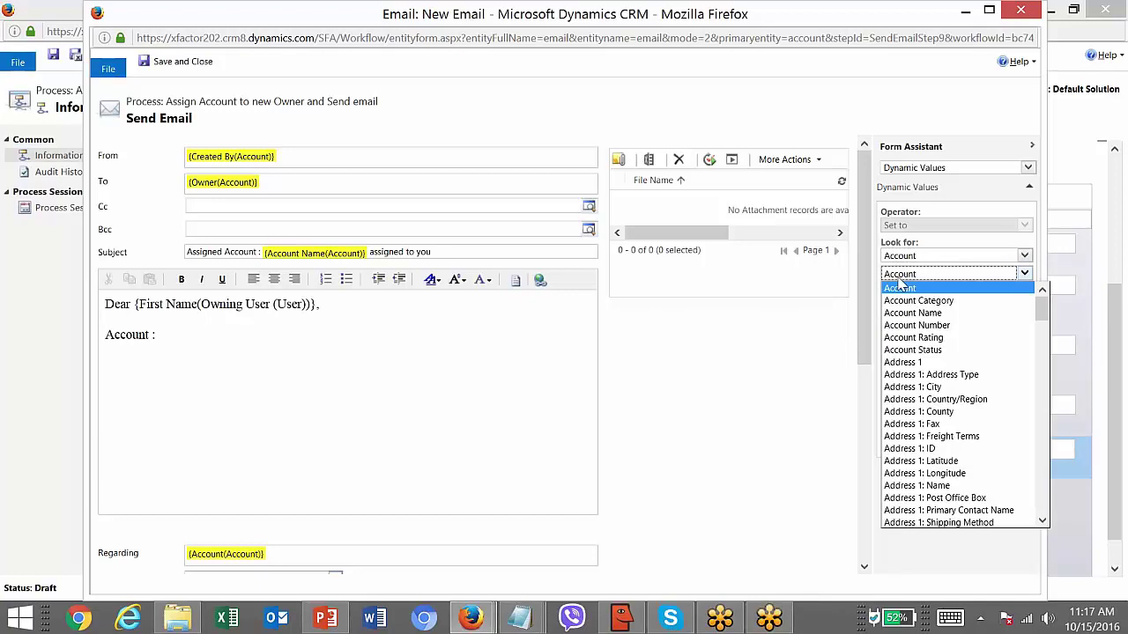
left_click(894, 313)
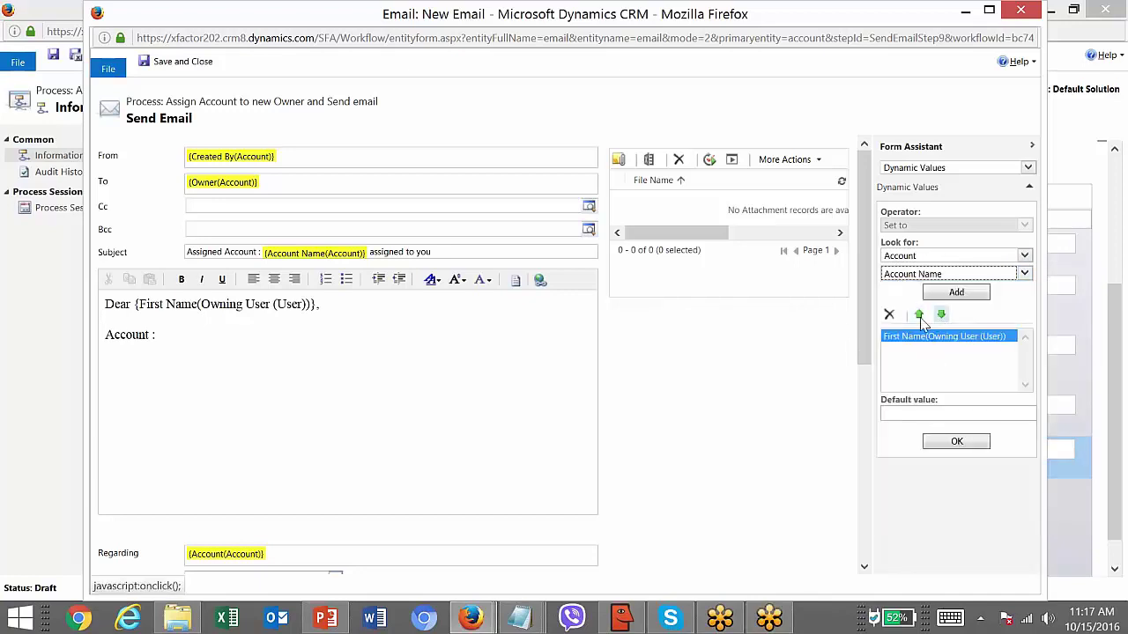
left_click(888, 315)
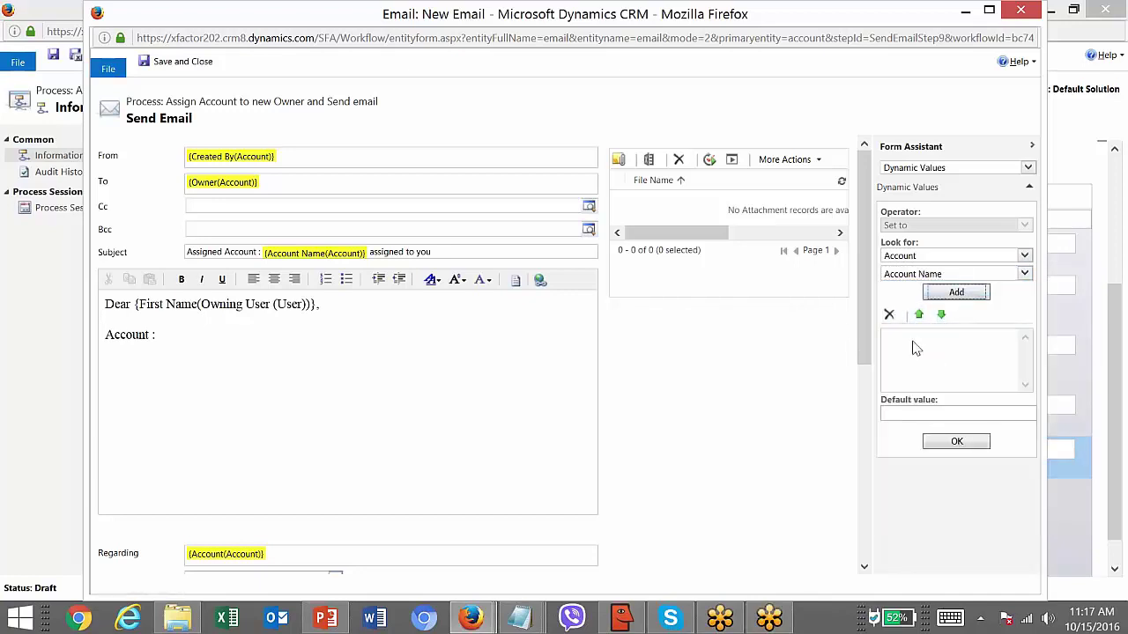
left_click(940, 299)
left_click(941, 342)
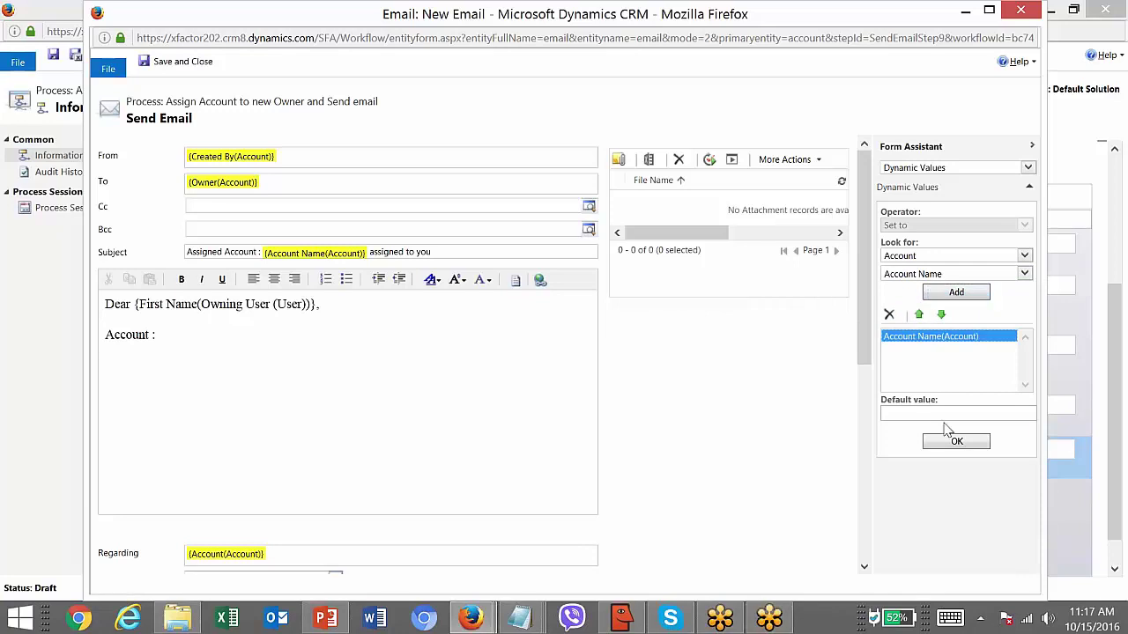
left_click(956, 441)
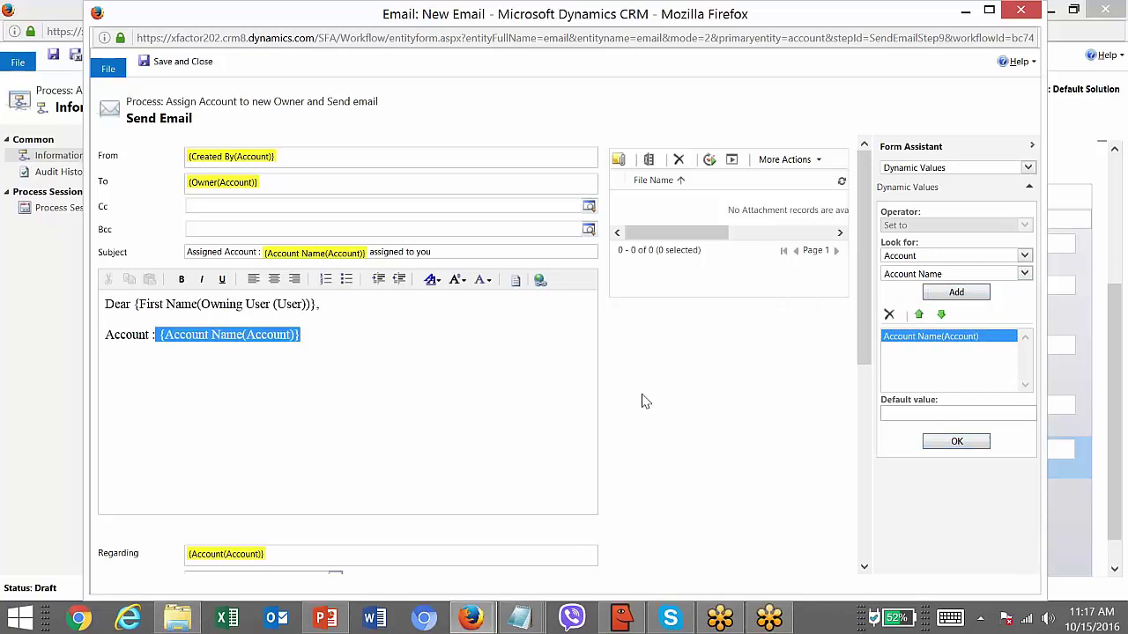
type("has")
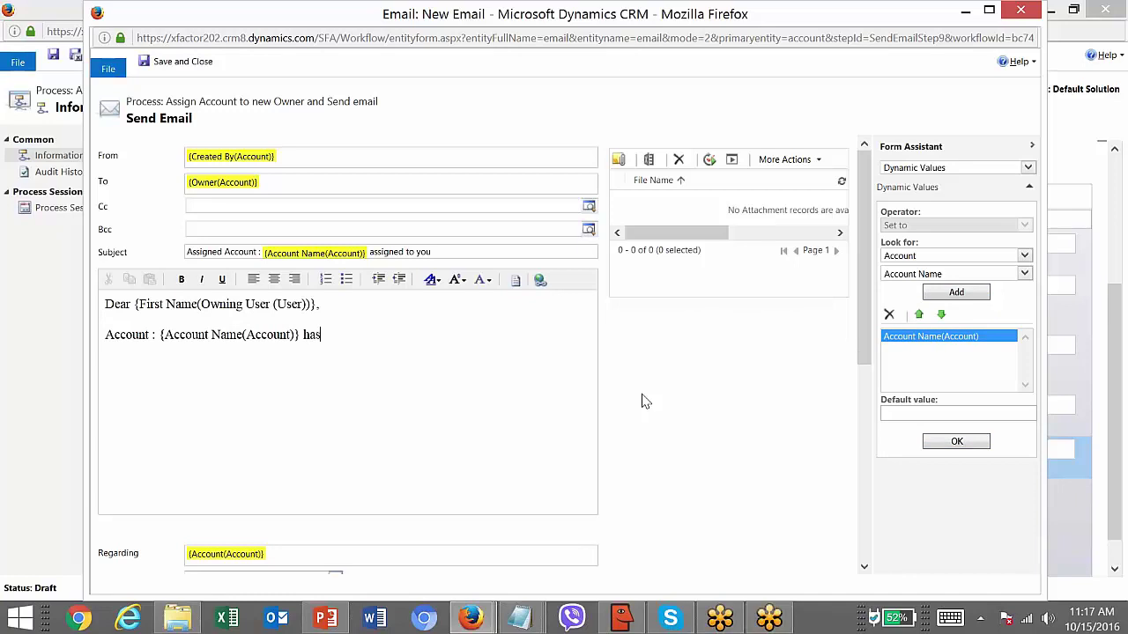
type(" been assigned to you a")
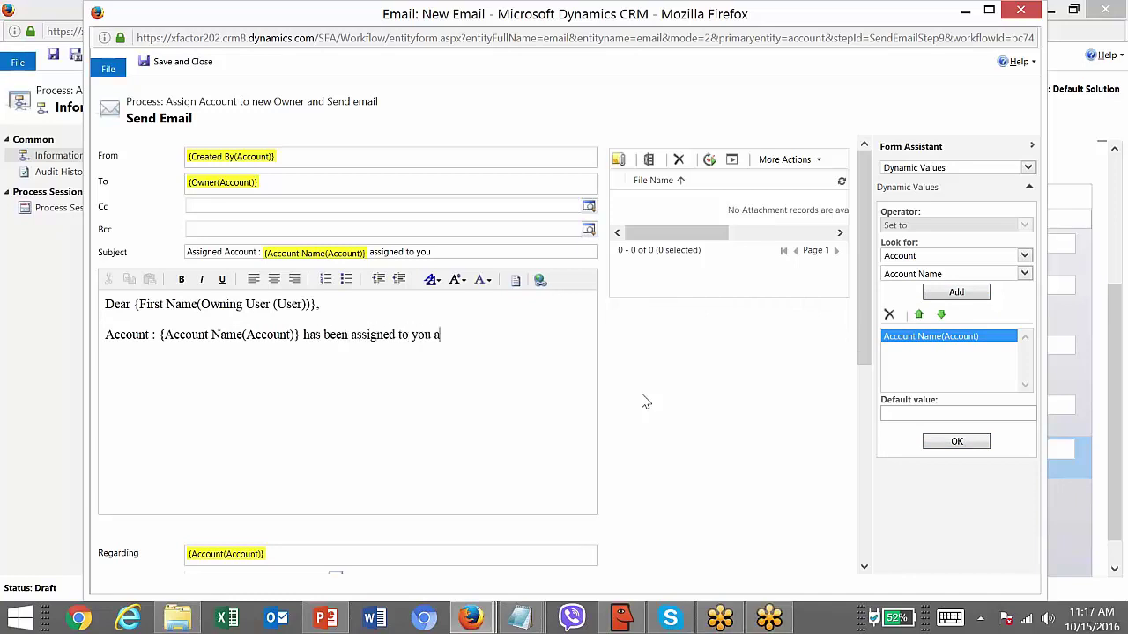
type("nd team. please start working on ")
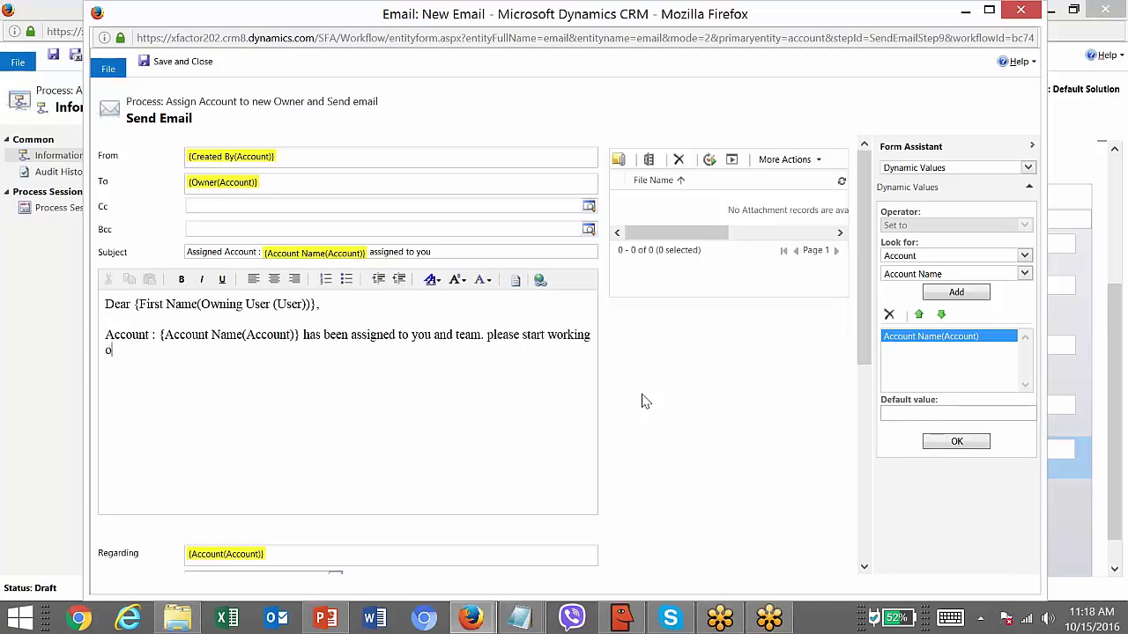
type("it.")
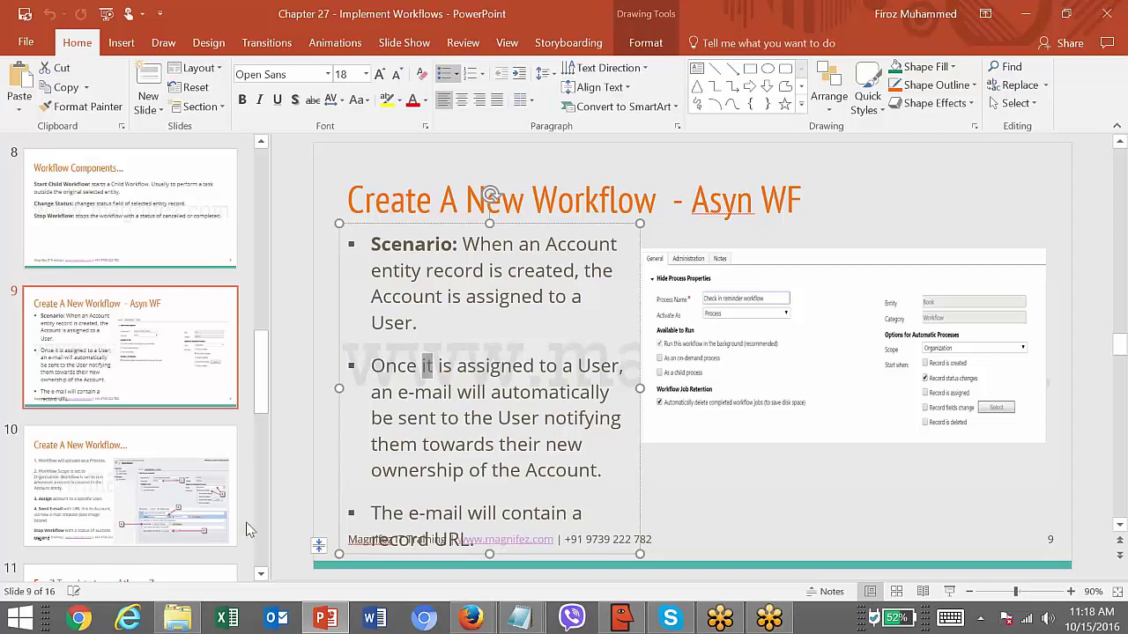
- Review the workflow-creation slide, then return to the CRM My Processes page
left_click(150, 460)
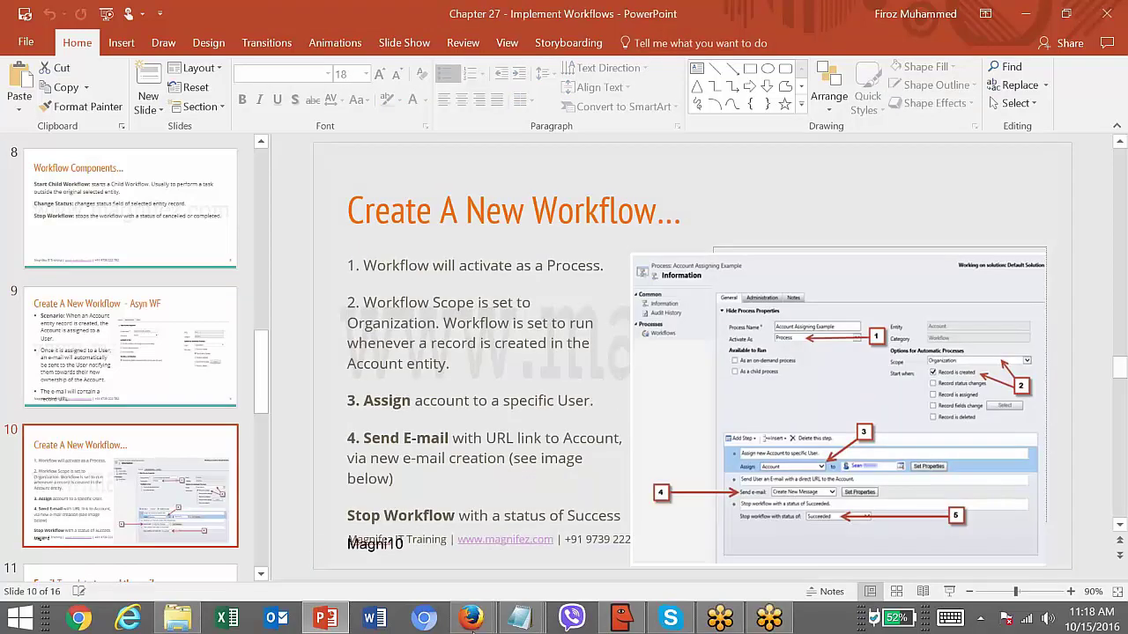
mouse_move(470, 619)
left_click(276, 526)
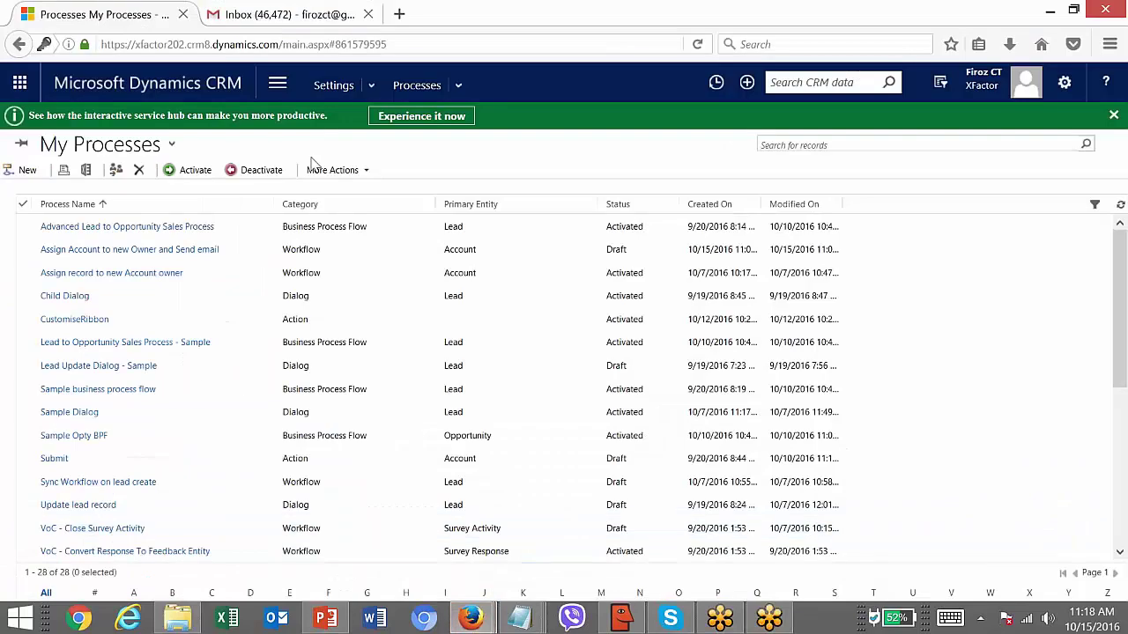
- Open the Sales Activity Social Dashboard from Recent items, then switch back to the New Email window
left_click(278, 83)
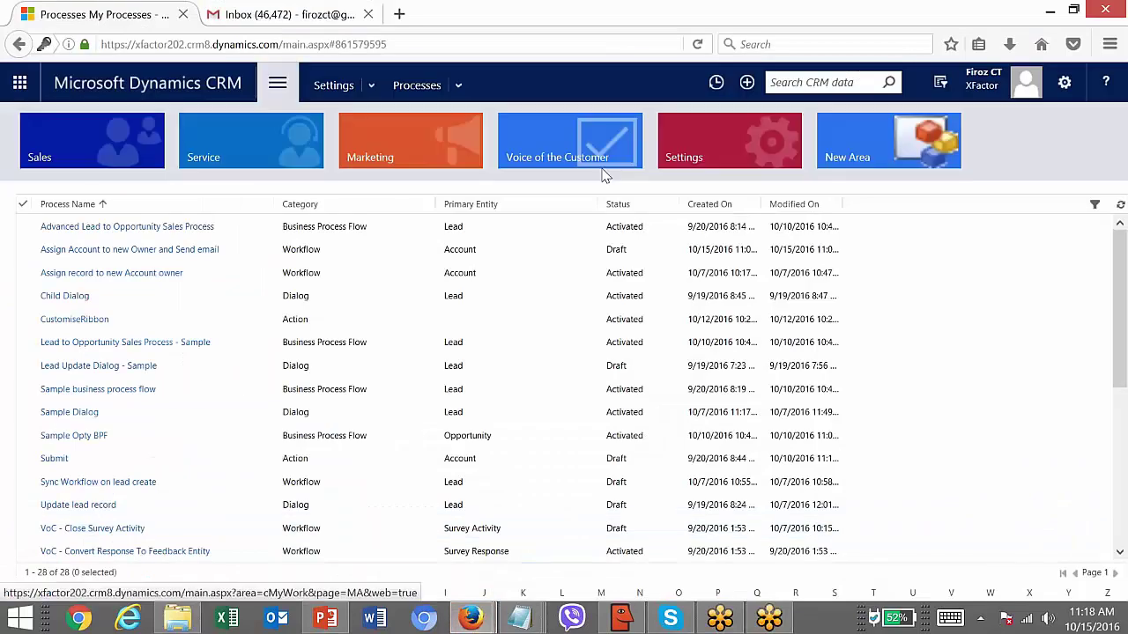
left_click(718, 85)
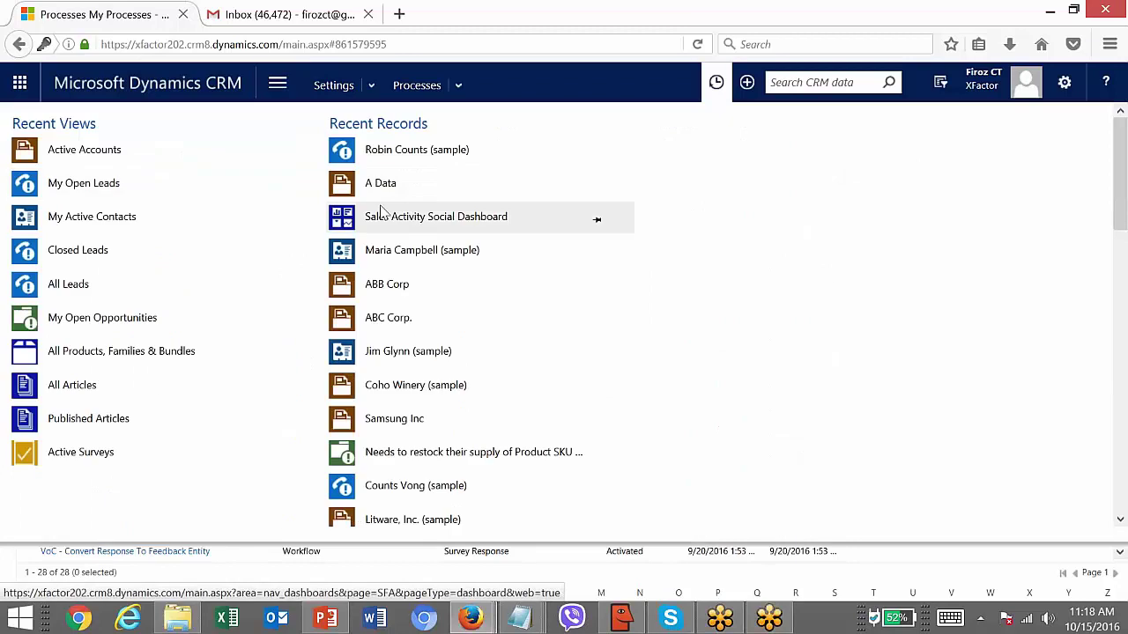
left_click(382, 214)
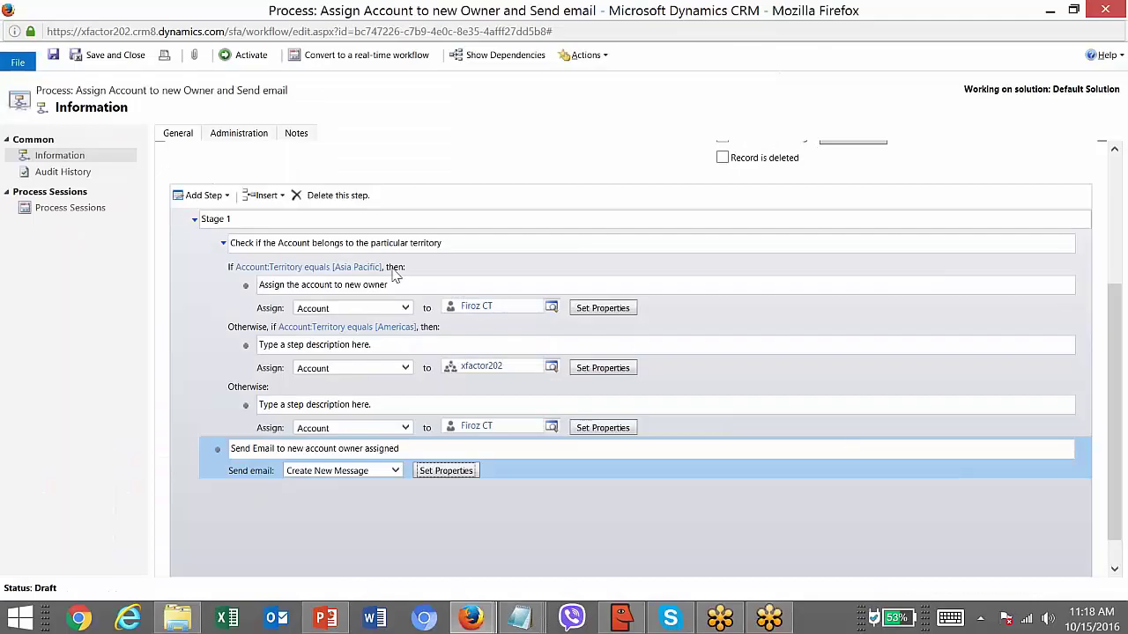
key("alt+Tab")
key("alt+Tab")
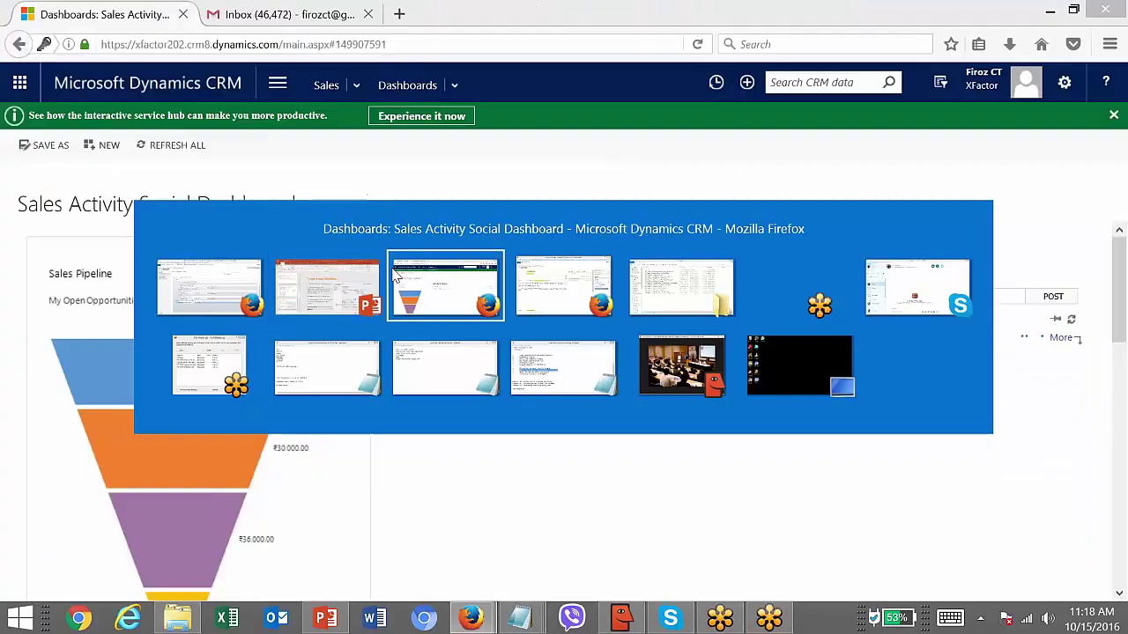
key("alt+shift+Tab")
key("alt+shift+Tab")
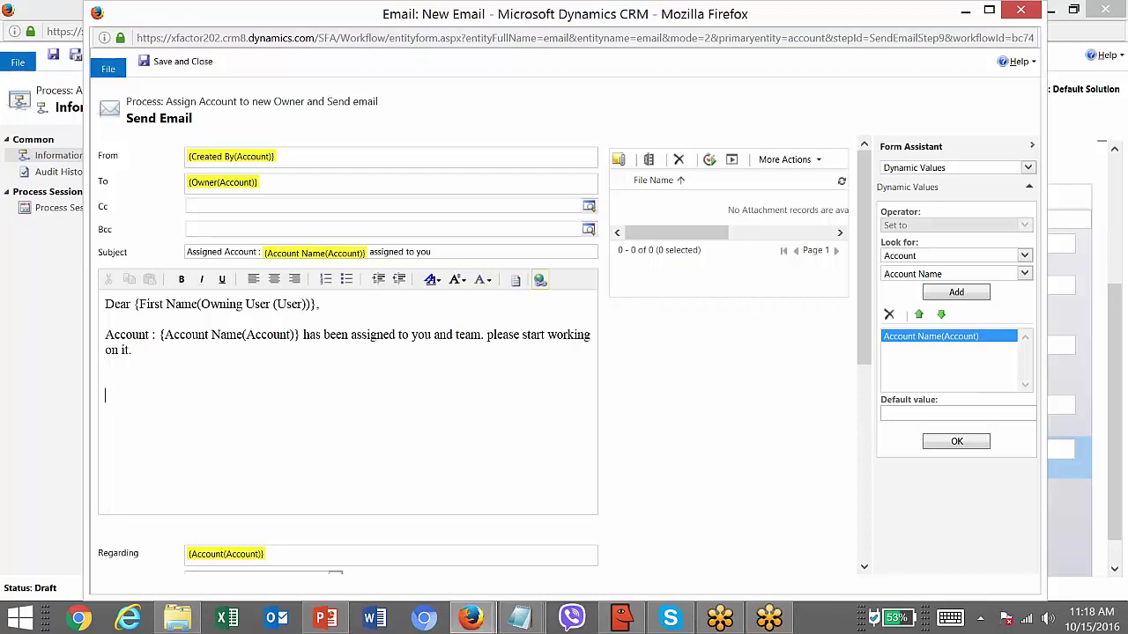
- Insert an 'Account URL' hyperlink in the email body linking to the account's Record URL(Dynamic)
left_click(541, 282)
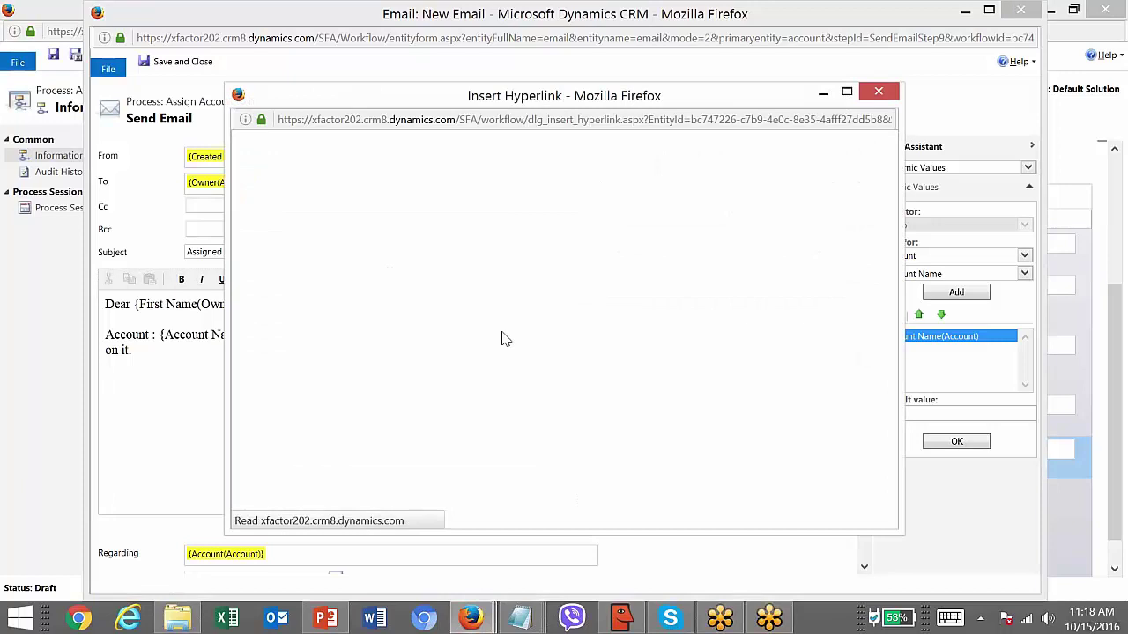
left_click(303, 160)
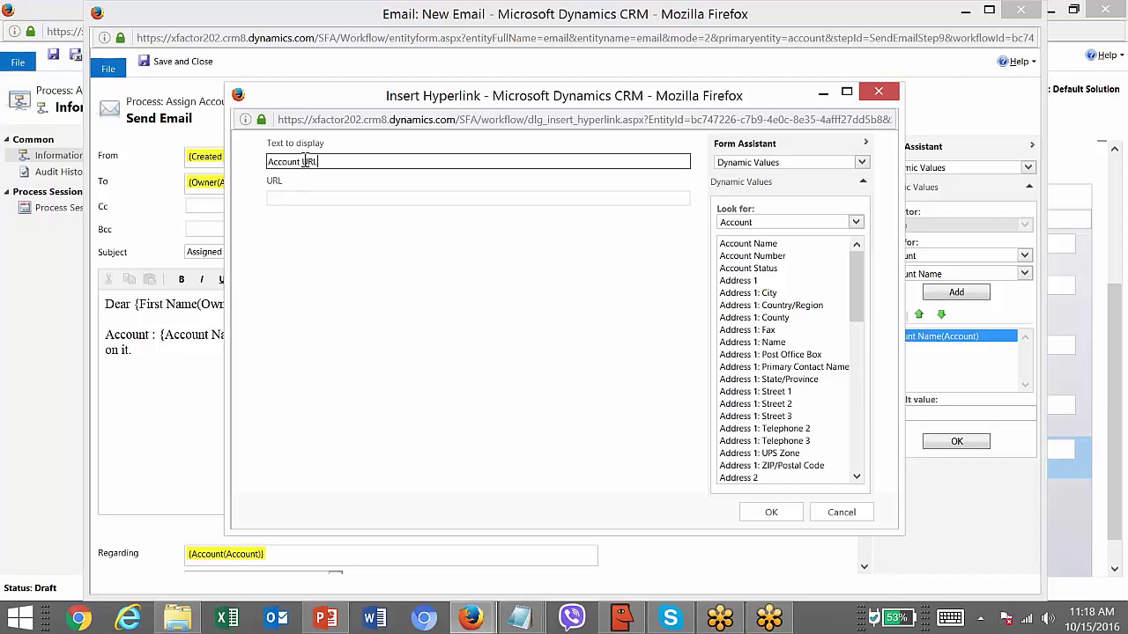
left_click(311, 198)
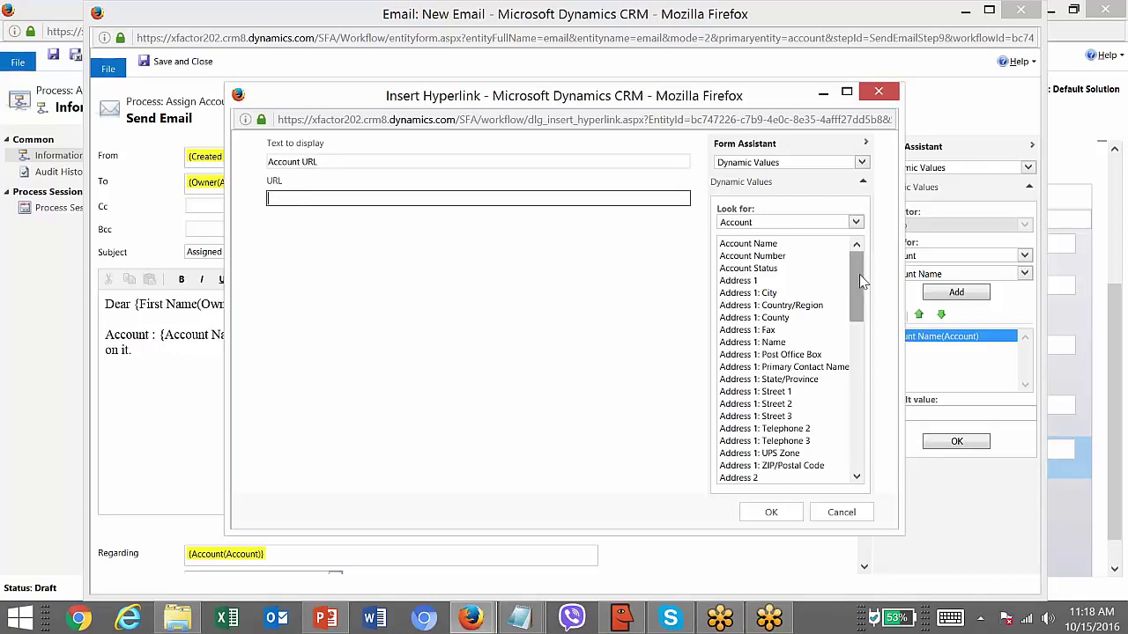
left_click_drag(861, 280, 863, 430)
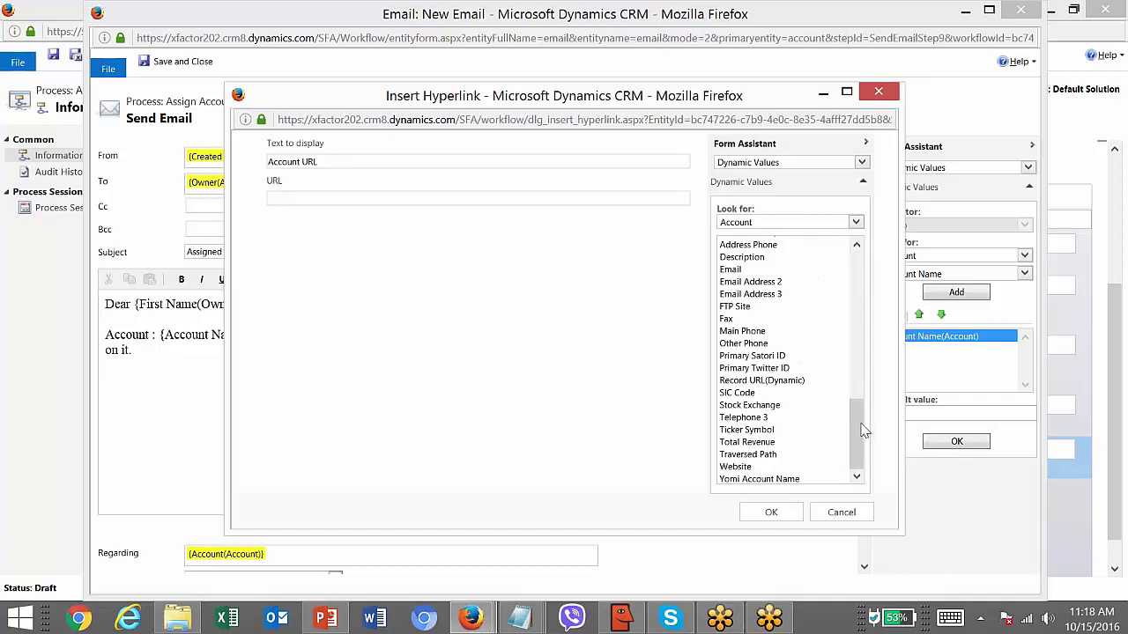
double_click(784, 382)
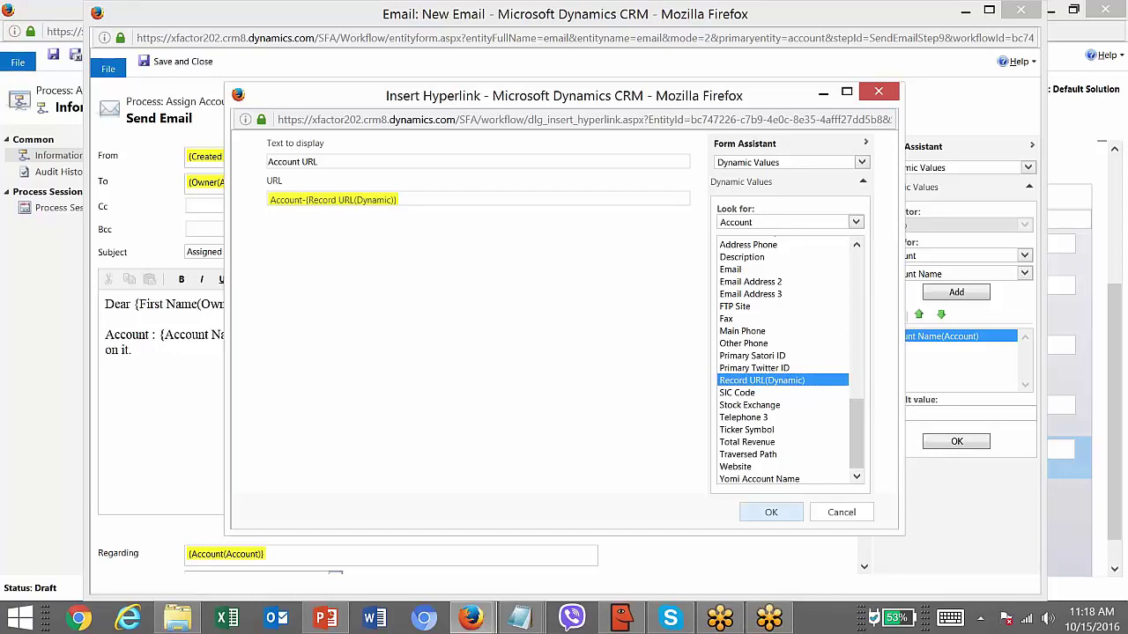
left_click(771, 512)
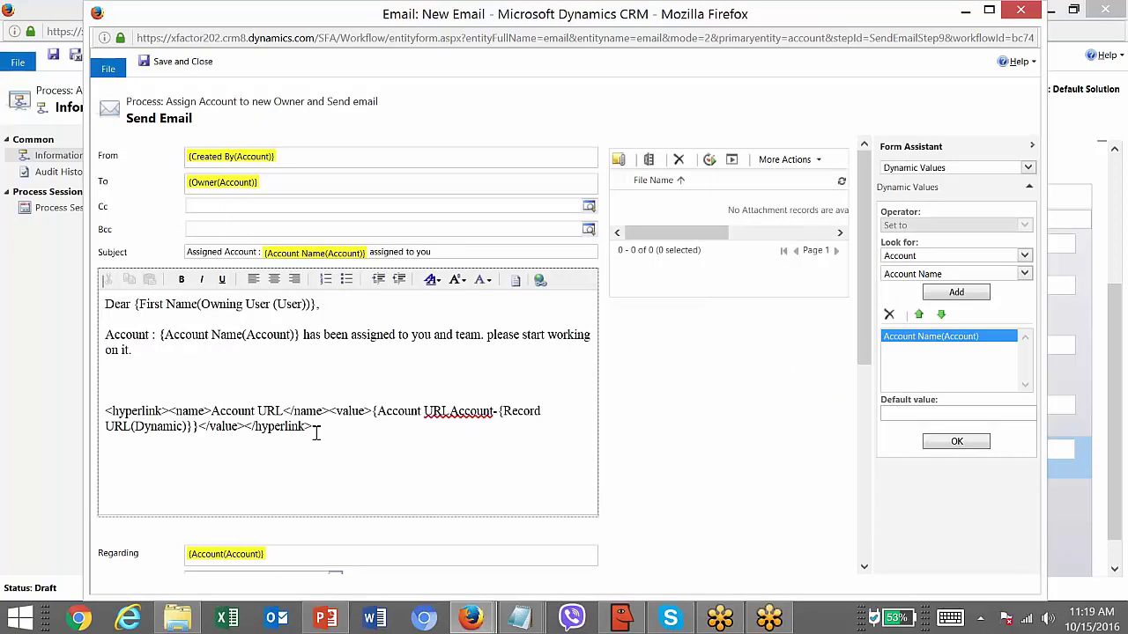
- Replace the link's Account Name dynamic value with Record URL(Dynamic), staying on the email form
left_click_drag(316, 431, 110, 379)
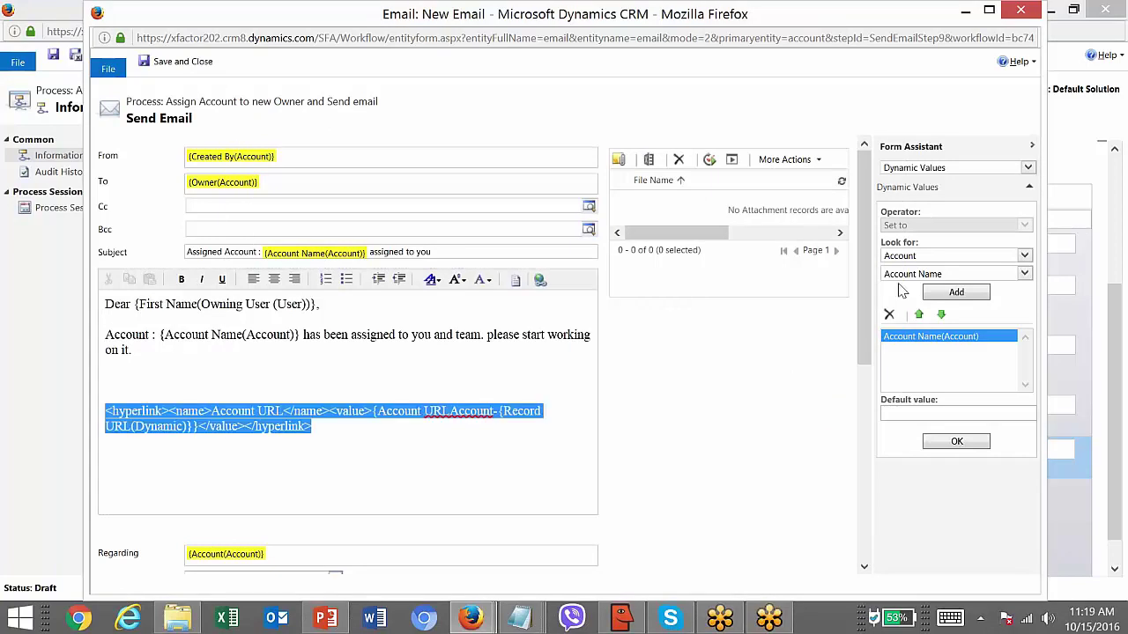
left_click(888, 314)
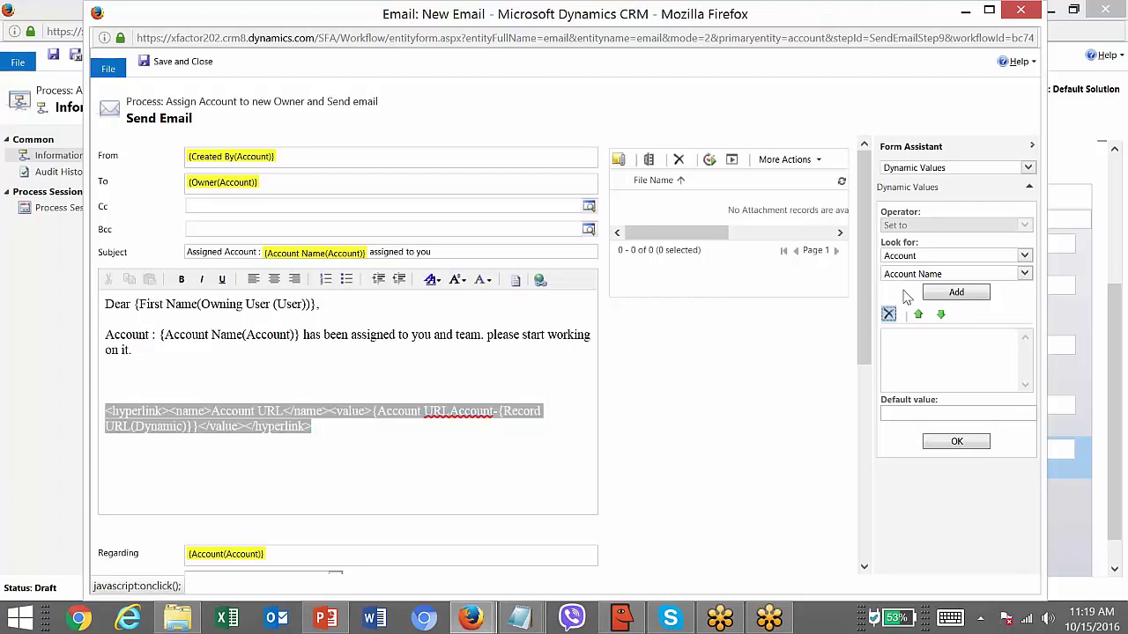
left_click(995, 274)
type("rel")
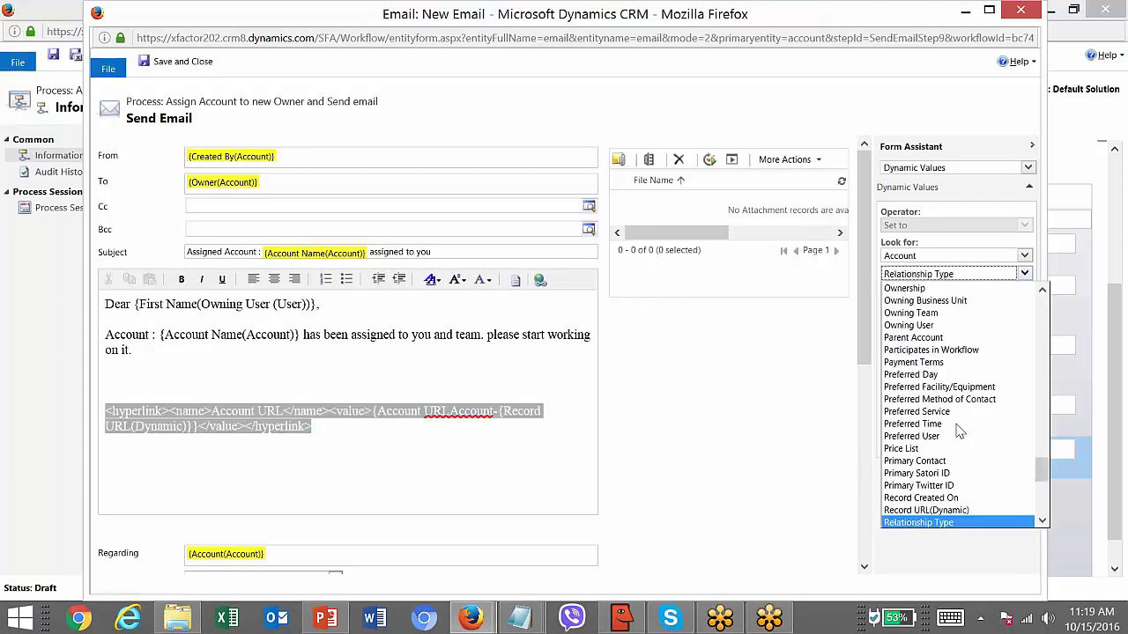
key("Up")
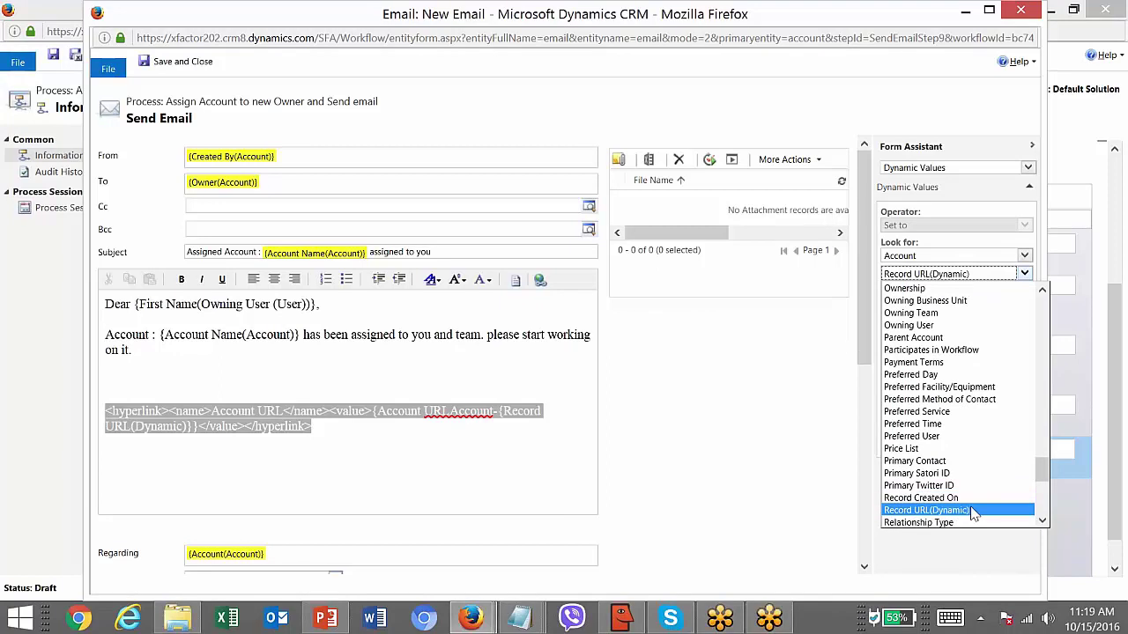
left_click(971, 511)
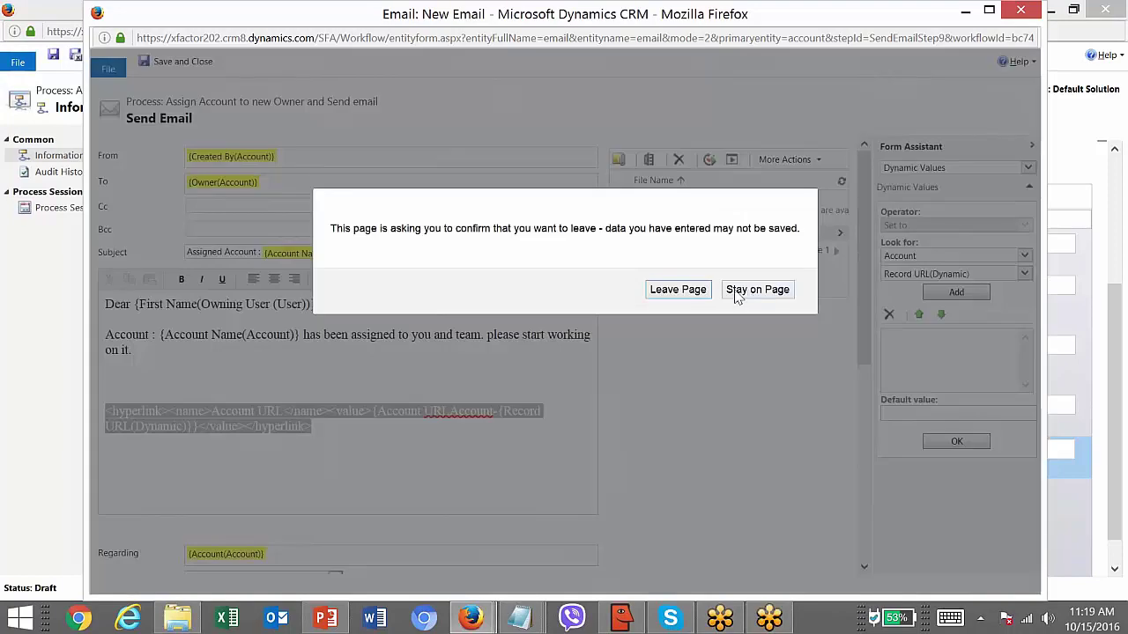
left_click(755, 290)
- Add a 'Regards, Team.' sign-off below the link and save the email step
left_click(348, 443)
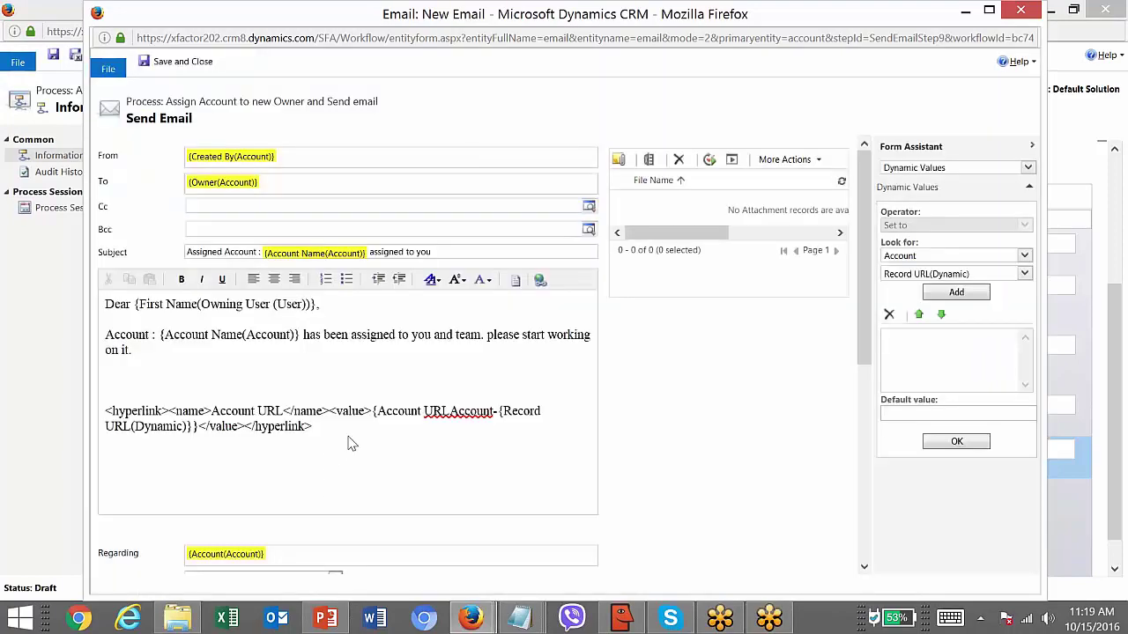
key("Return")
type("Regga")
key("BackSpace")
key("BackSpace")
type("ar")
type("ds, ")
type("Team.")
double_click(441, 16)
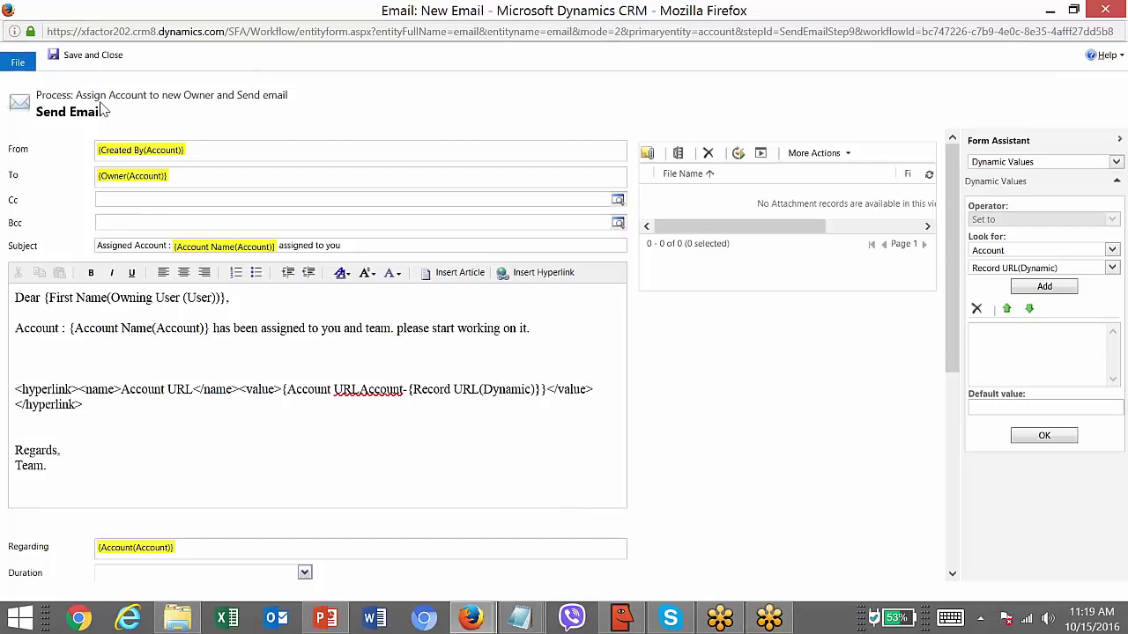
left_click(96, 57)
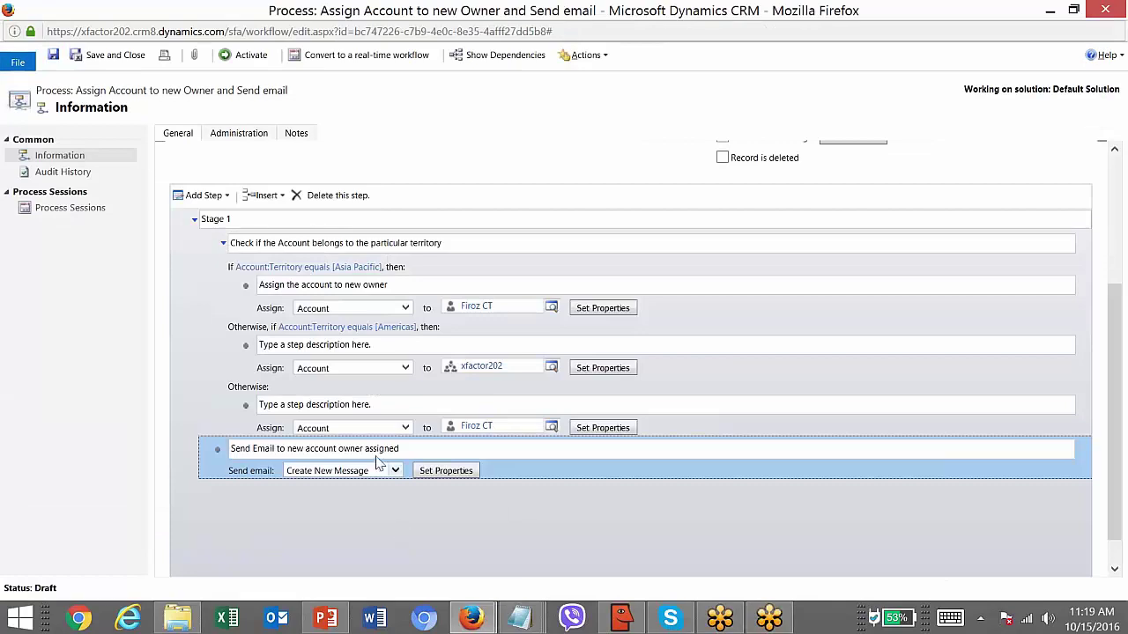
- Add a Stop Workflow step under the territory check condition
left_click(224, 243)
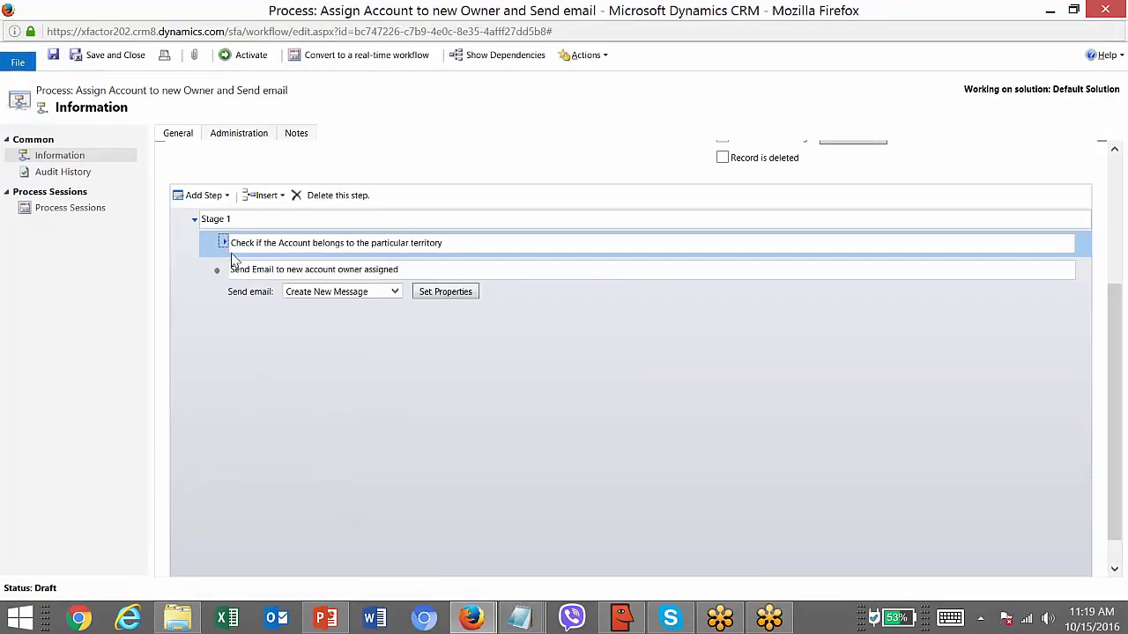
left_click(319, 271)
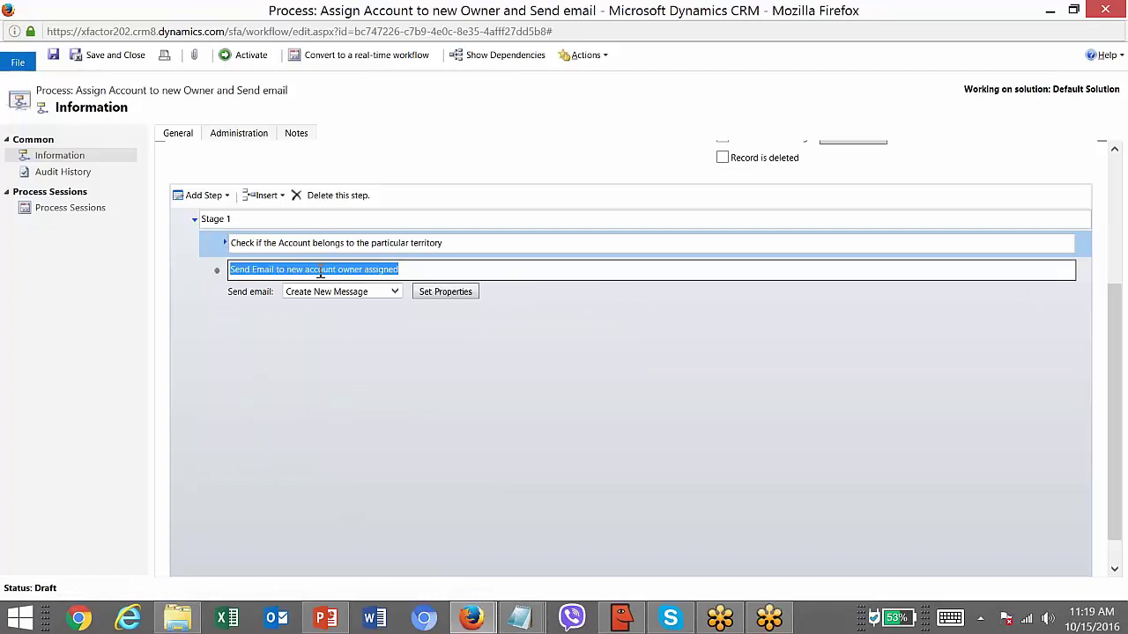
left_click(260, 241)
left_click(227, 197)
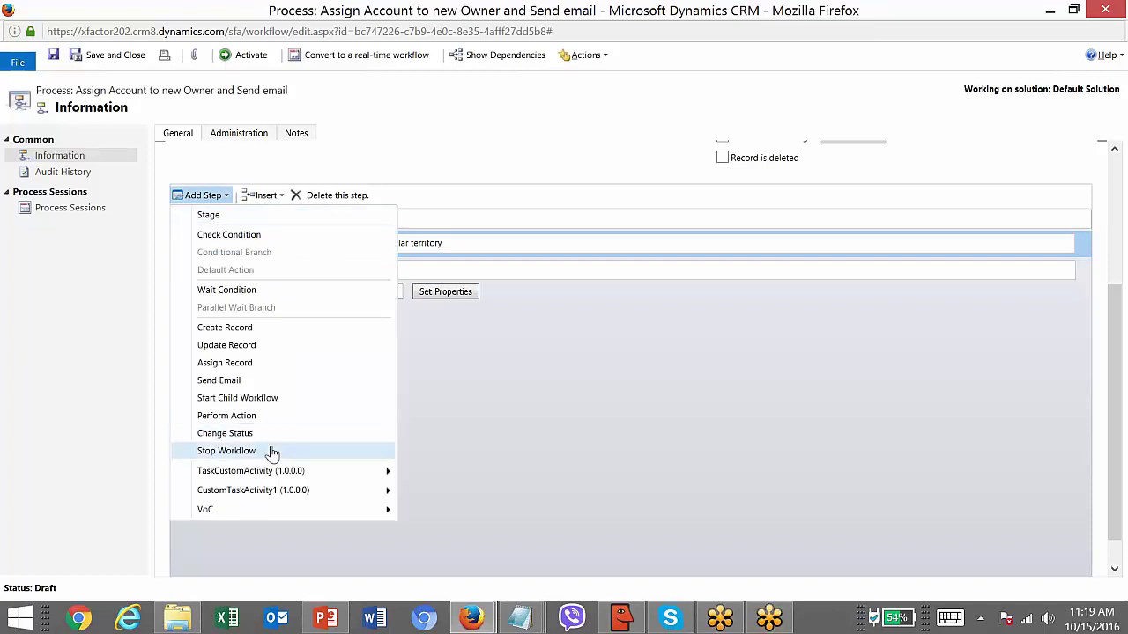
left_click(272, 452)
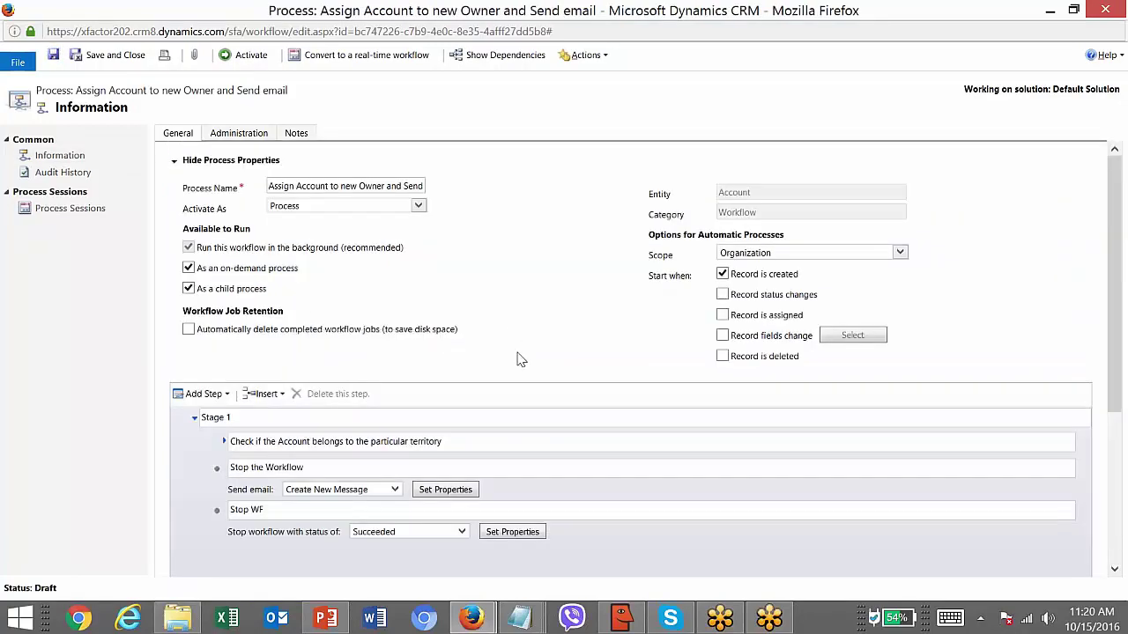
left_click_drag(1119, 245, 1119, 364)
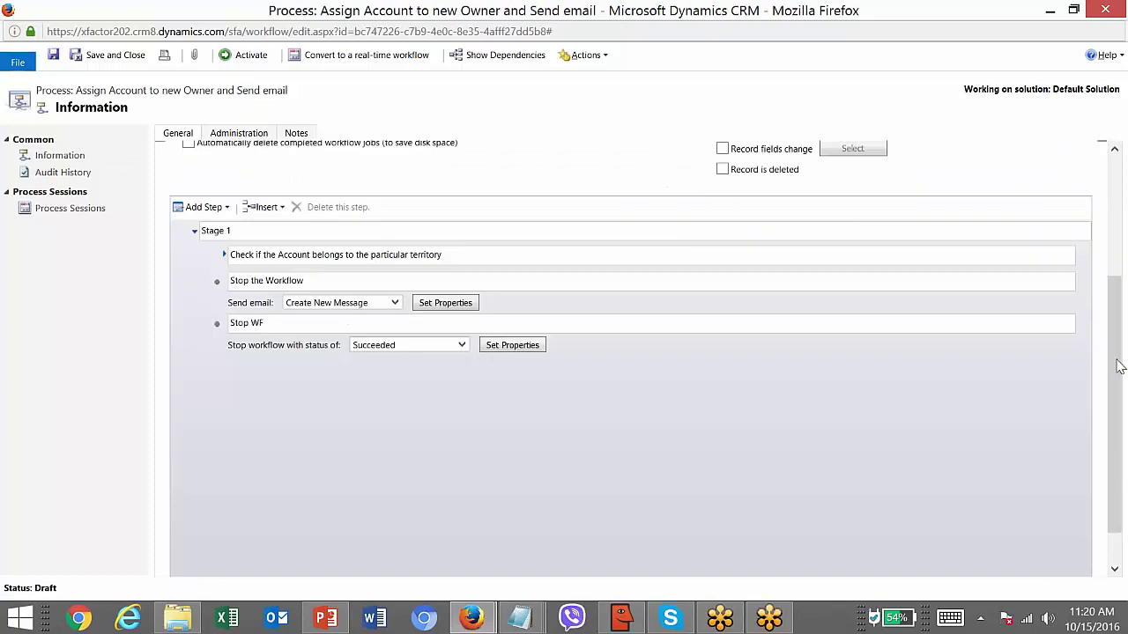
- Describe the email step as 'Send Email to the new account owner' and save the workflow
left_click(224, 256)
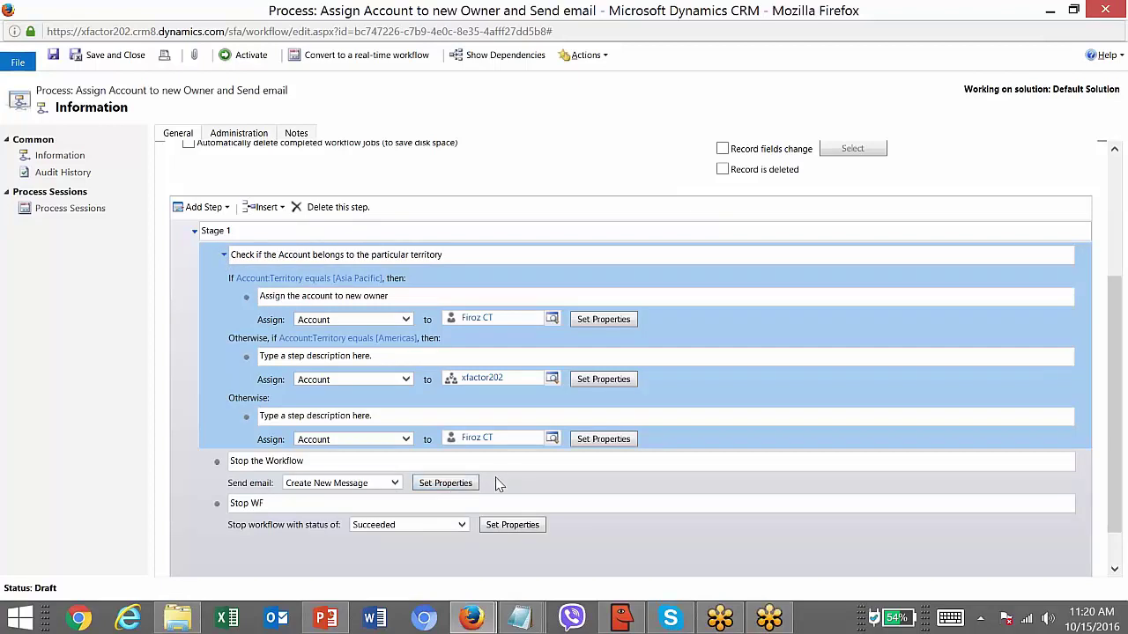
left_click(387, 460)
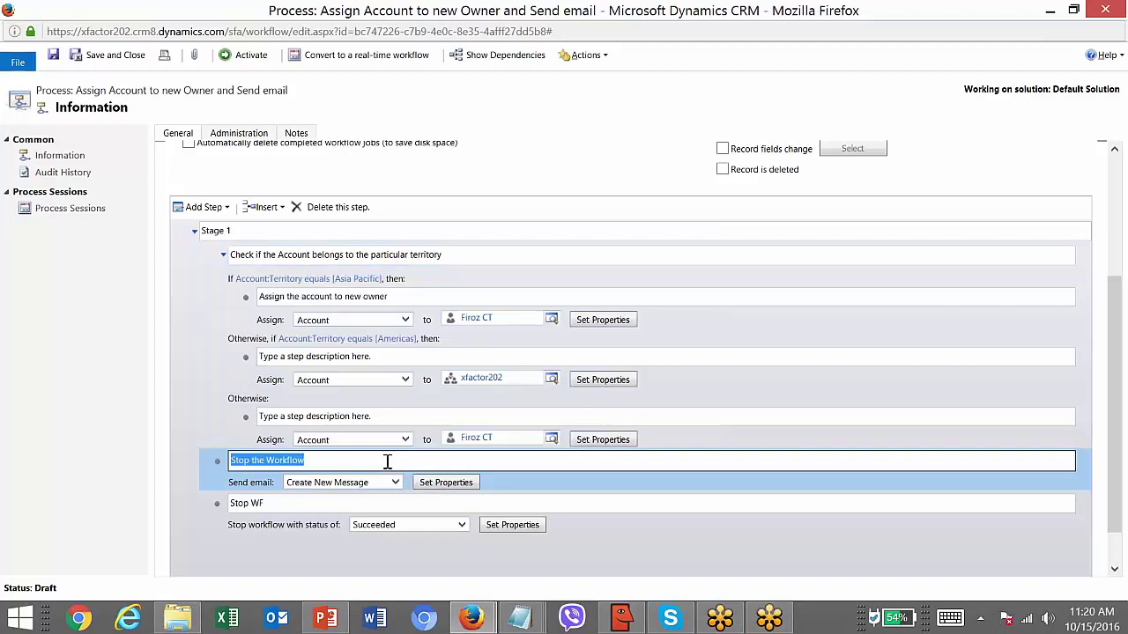
type("S")
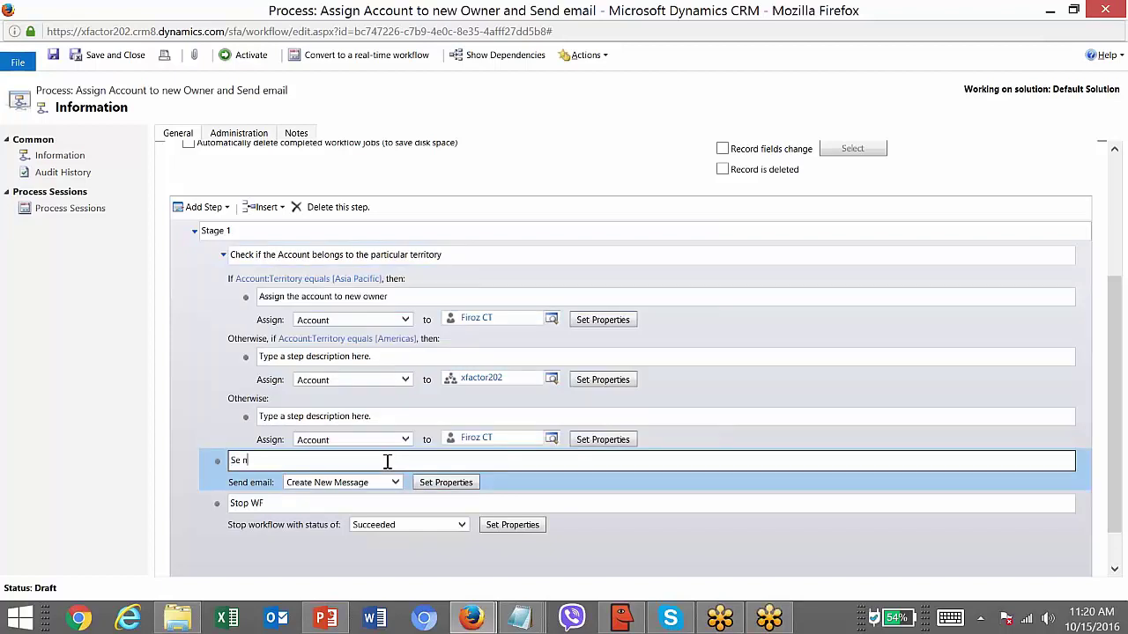
type("end Email to the new account owner")
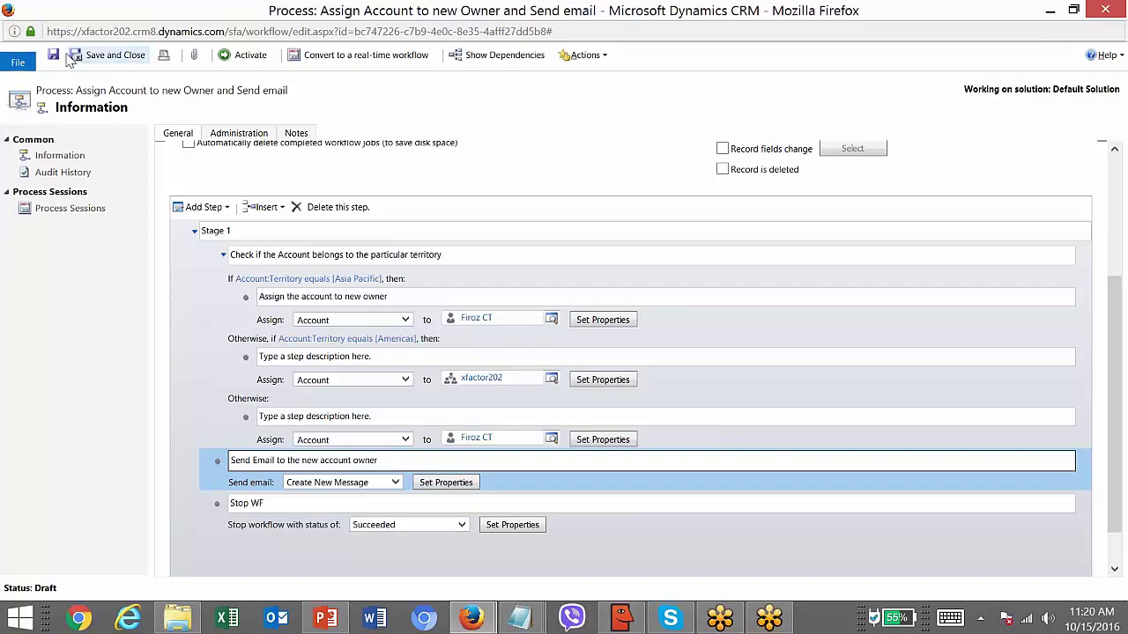
left_click(54, 55)
left_click(246, 59)
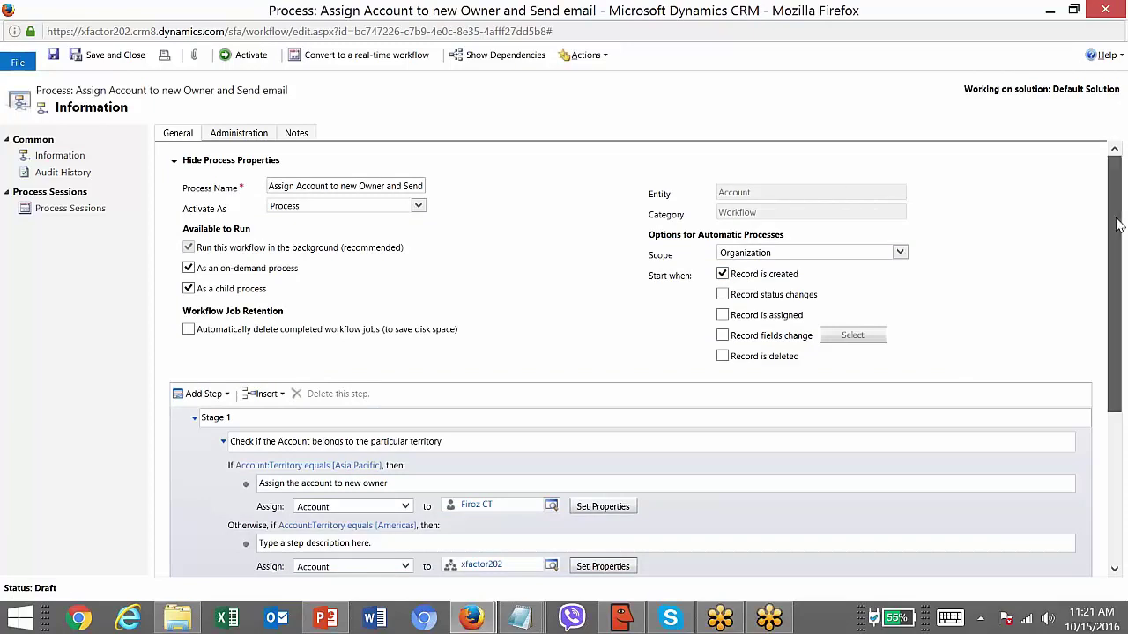
- Activate the workflow, confirm the activation, and return to the Dashboards tab
left_click_drag(1115, 191, 1114, 176)
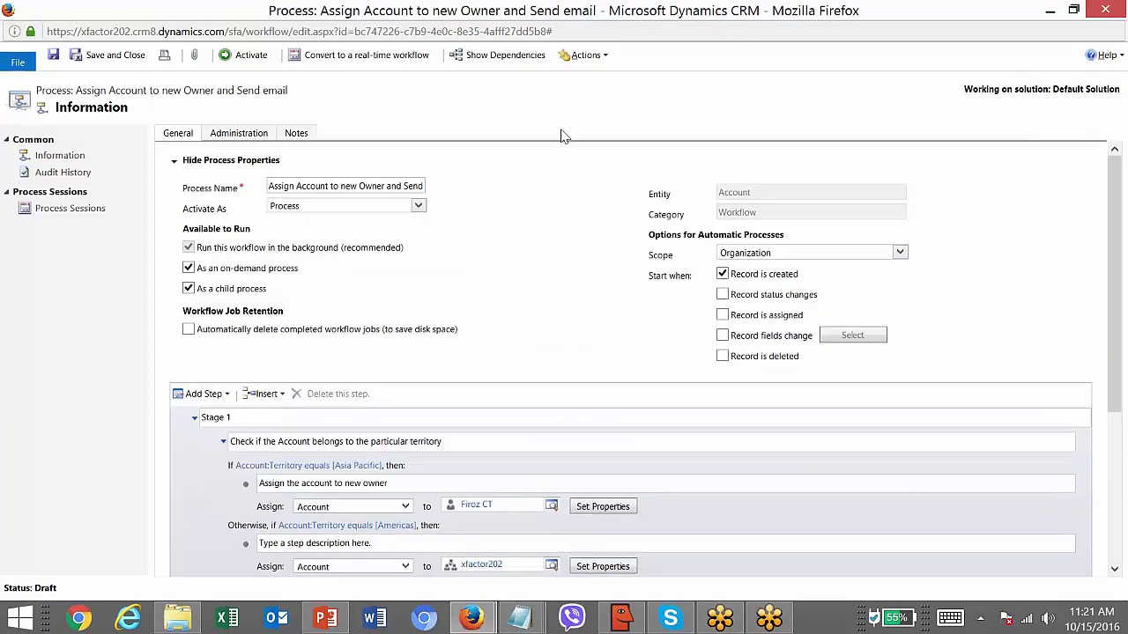
left_click(249, 54)
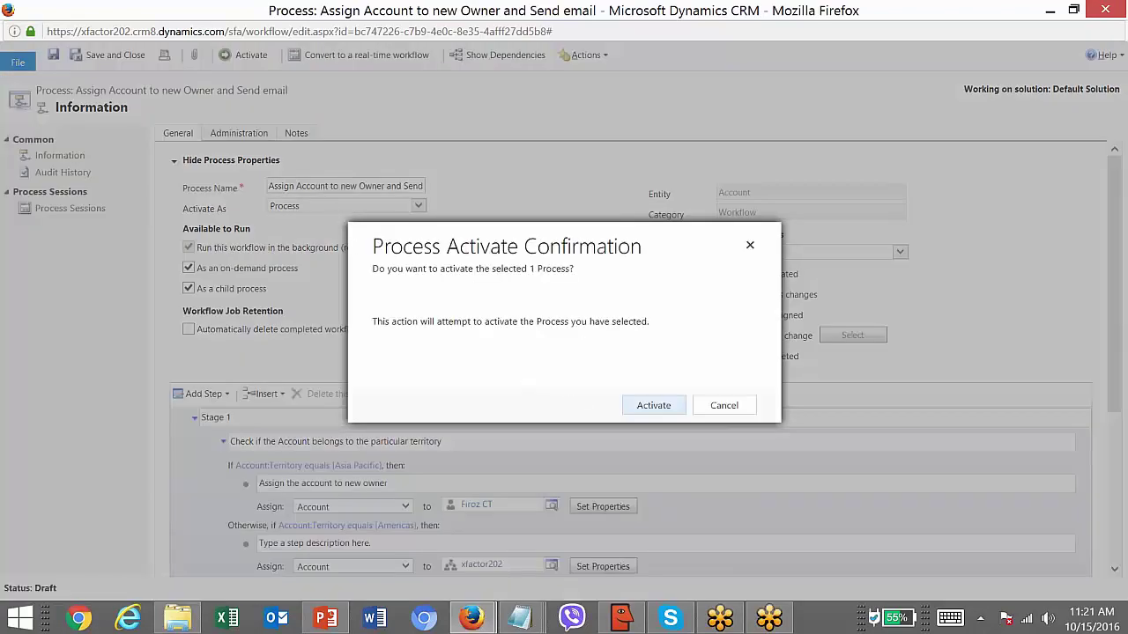
left_click(653, 404)
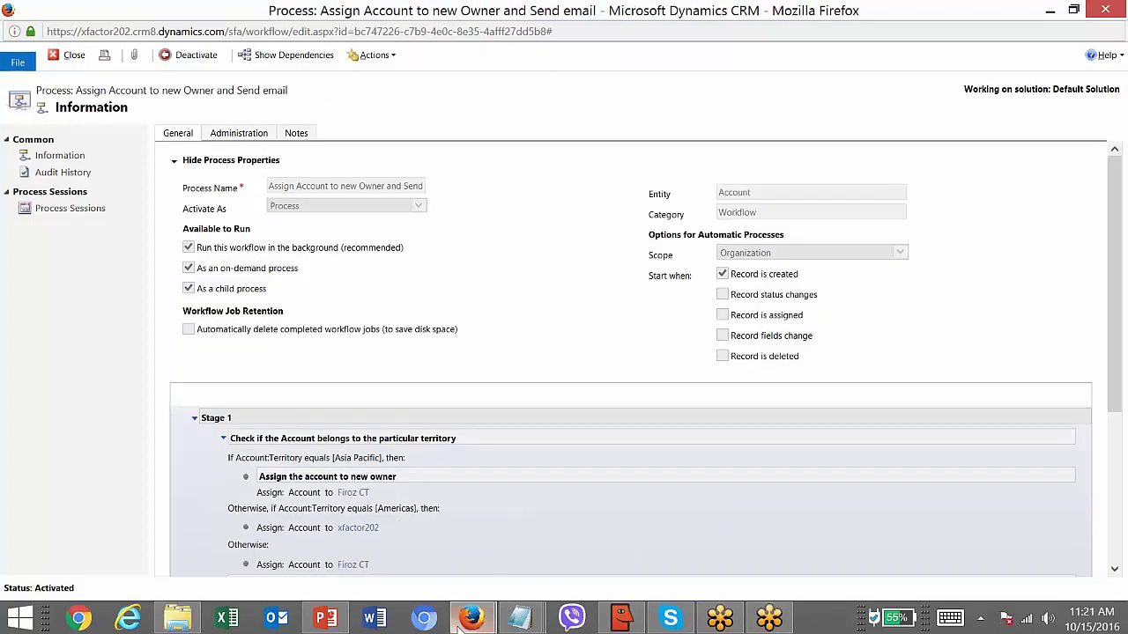
mouse_move(471, 619)
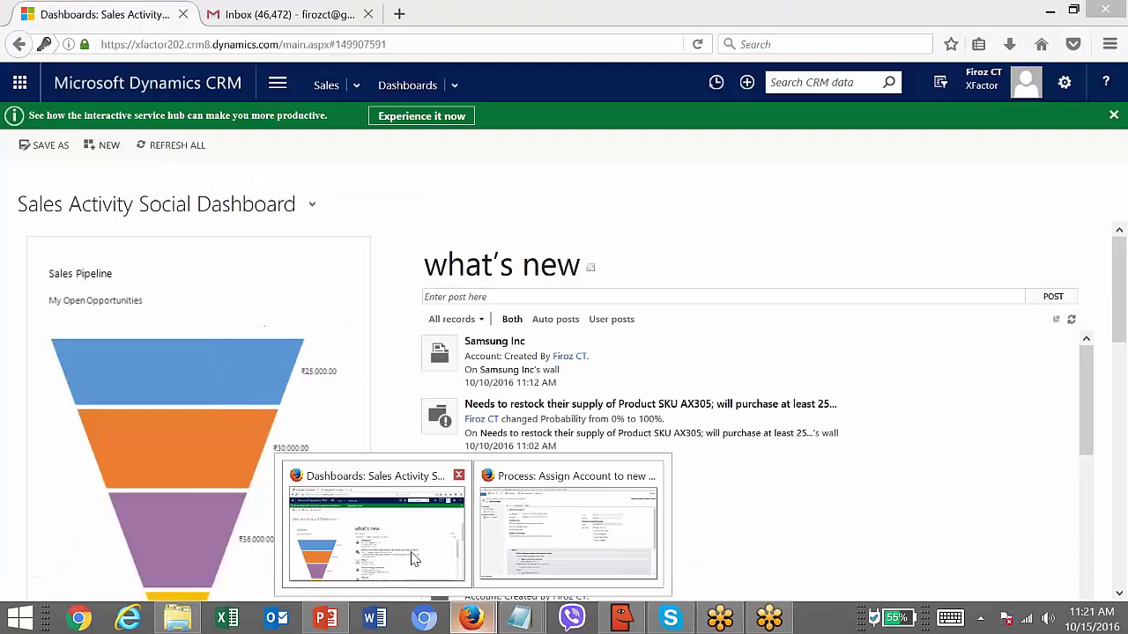
left_click(414, 559)
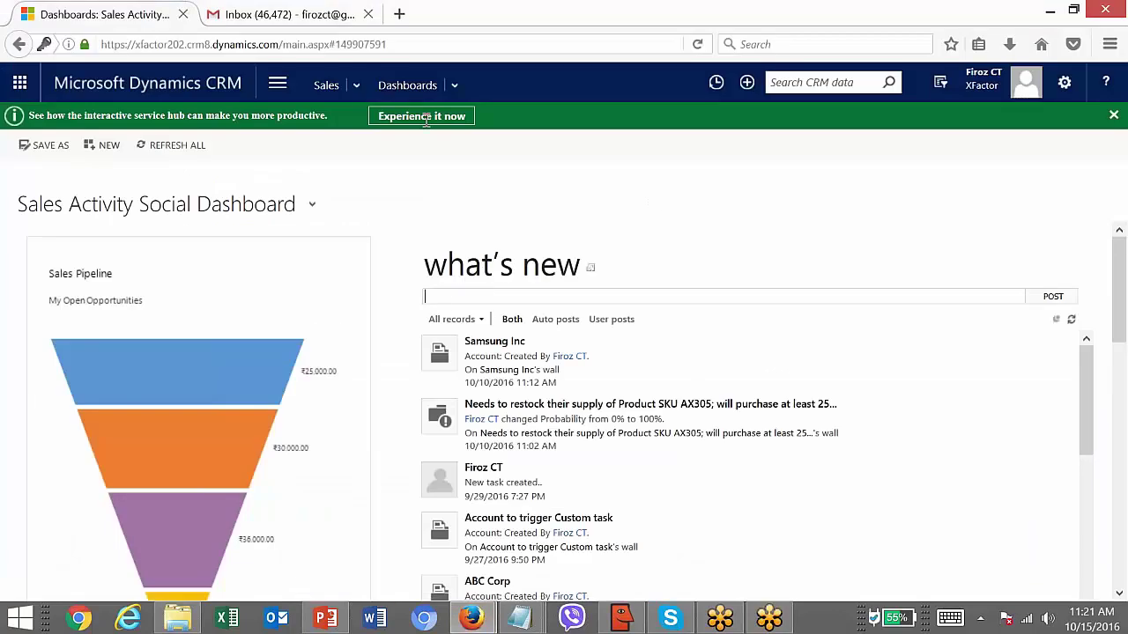
- Create and save a new account 'Britania' with a phone number, then open its record navigation menu
left_click(357, 85)
left_click(220, 155)
type("Bri")
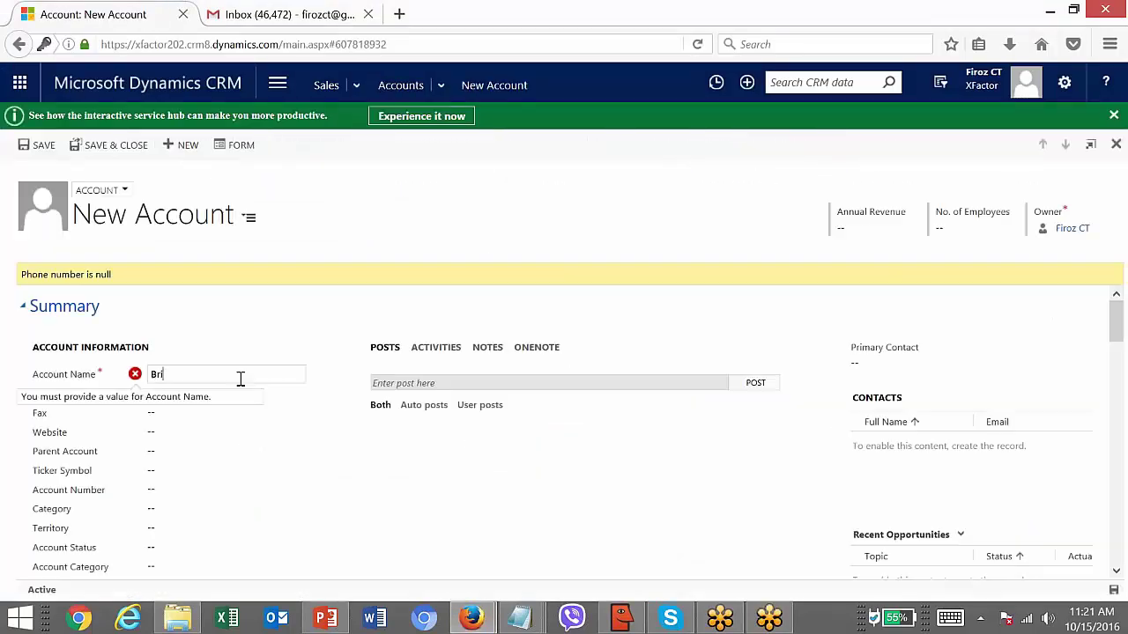
type("tania")
left_click(219, 396)
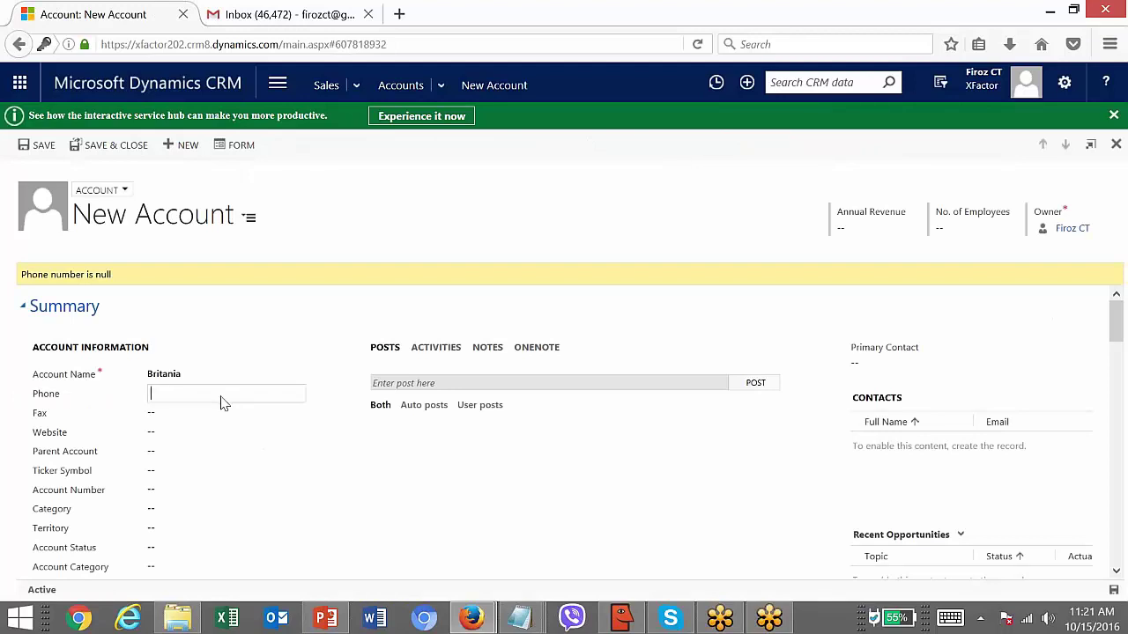
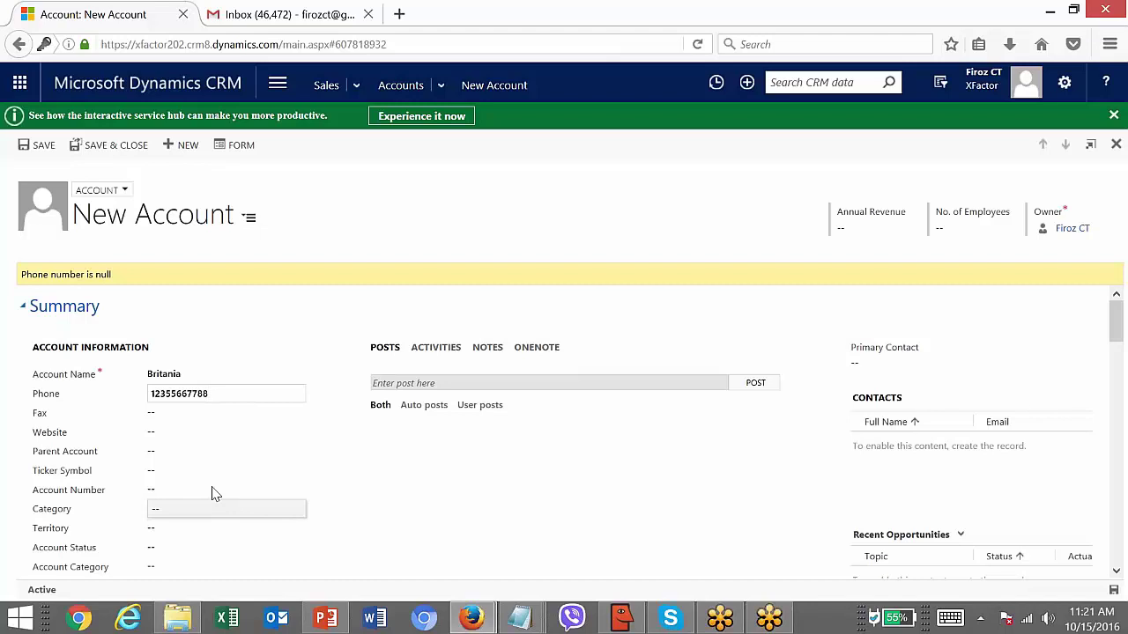
left_click(35, 144)
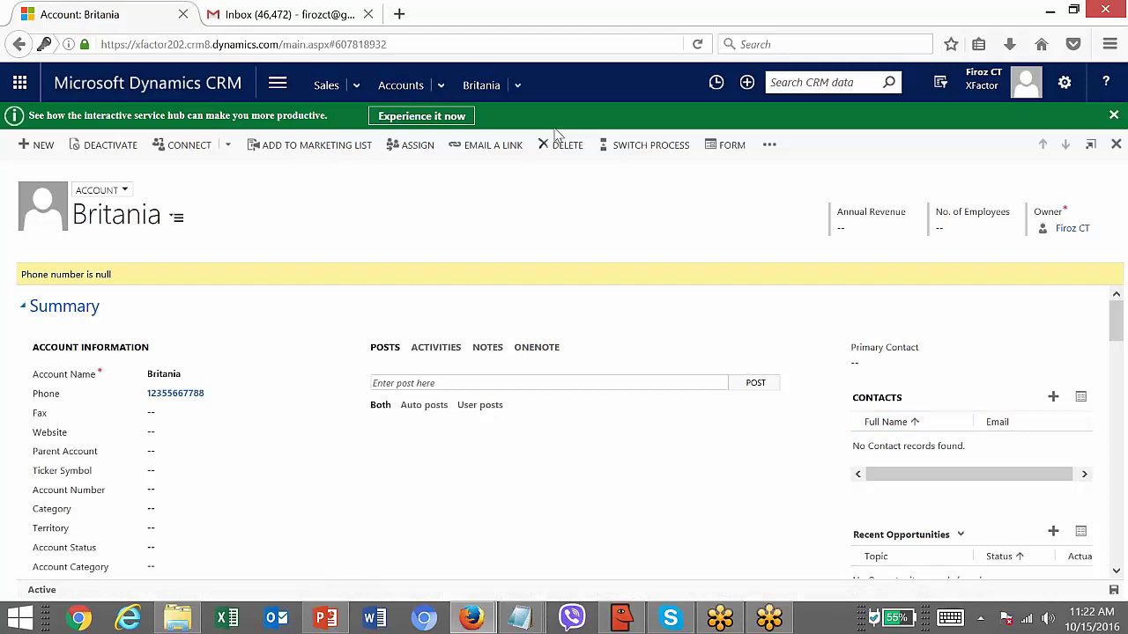
left_click(520, 84)
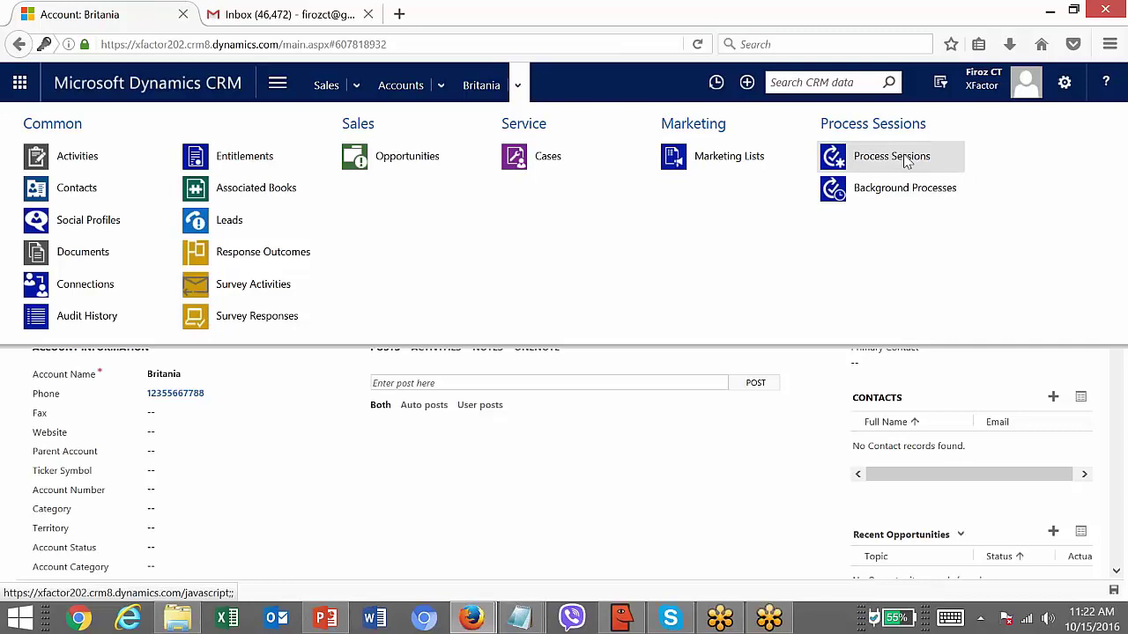
- Open Britania's 'Assign Account to new Owner and Send email' background process job, maximized
left_click(919, 194)
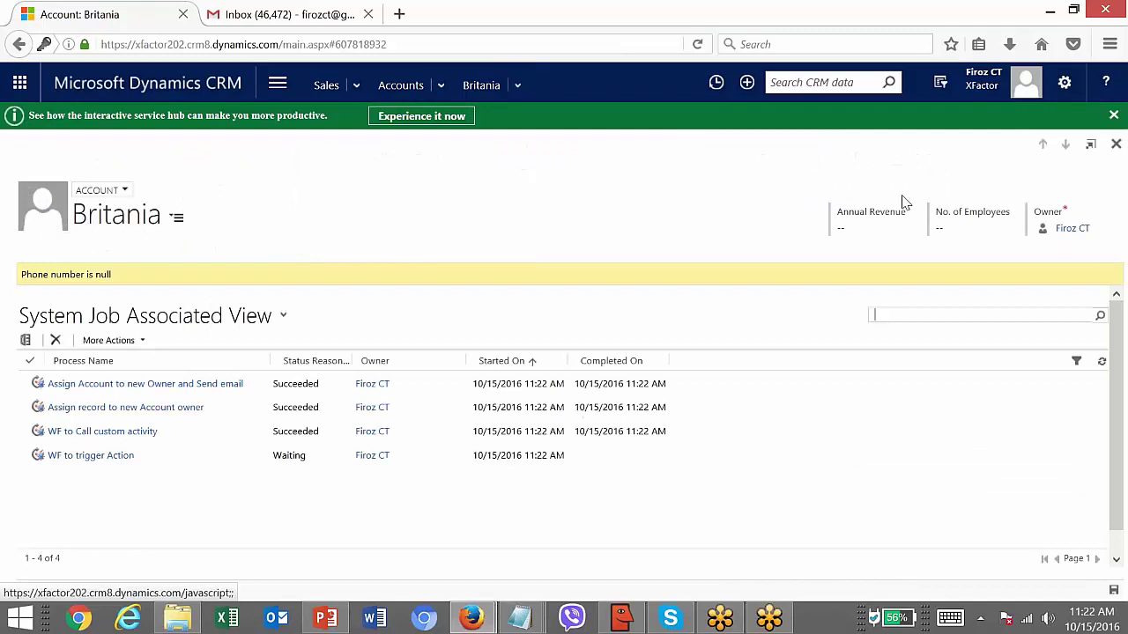
left_click(675, 386)
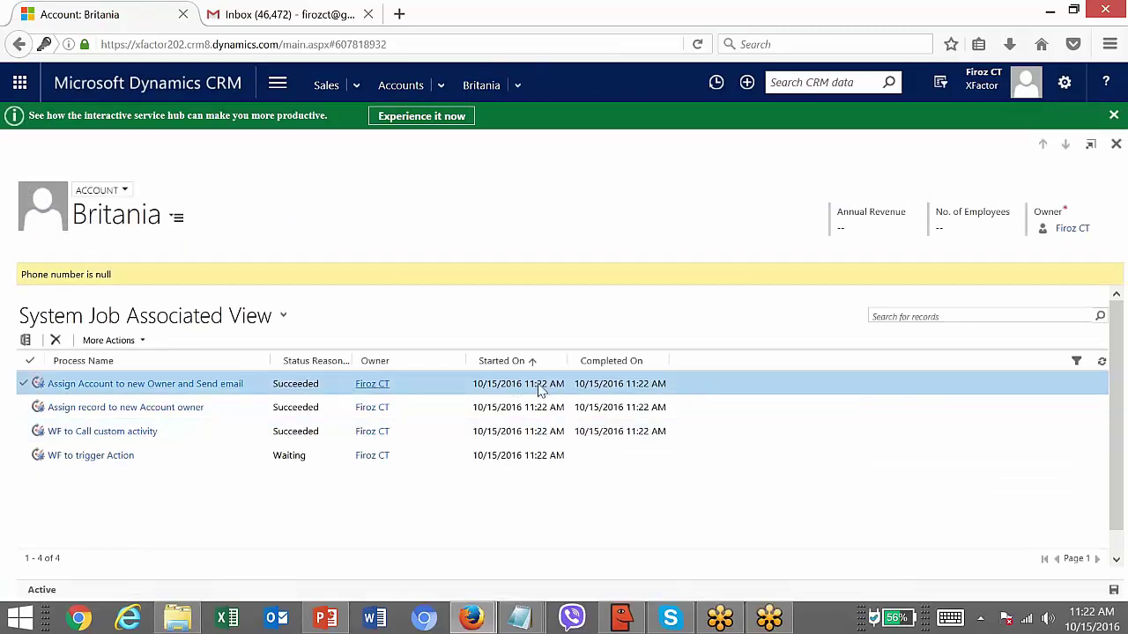
left_click(160, 385)
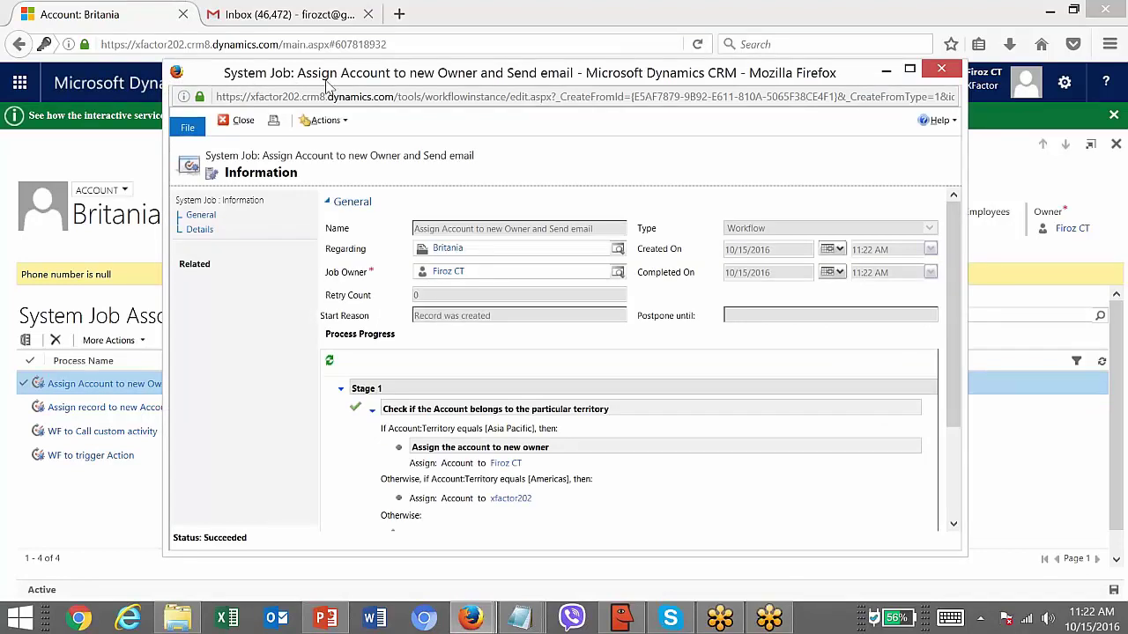
double_click(471, 72)
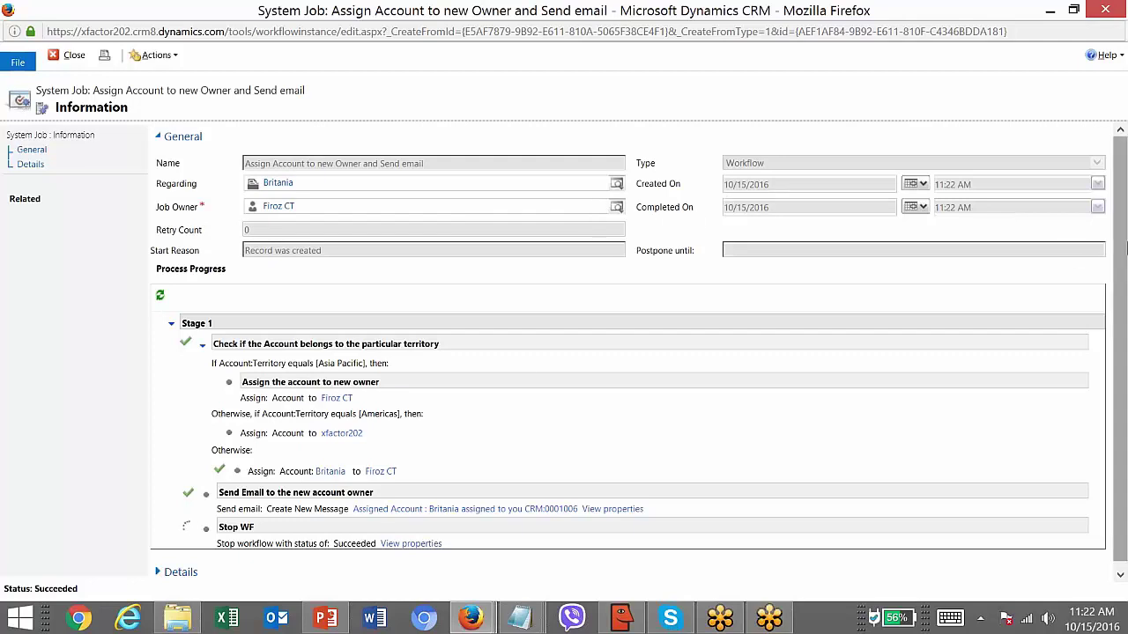
- Open the 'Assigned Account : Britania assigned to you' email from the Send Email step's progress
scroll(1124, 252, "down", 1)
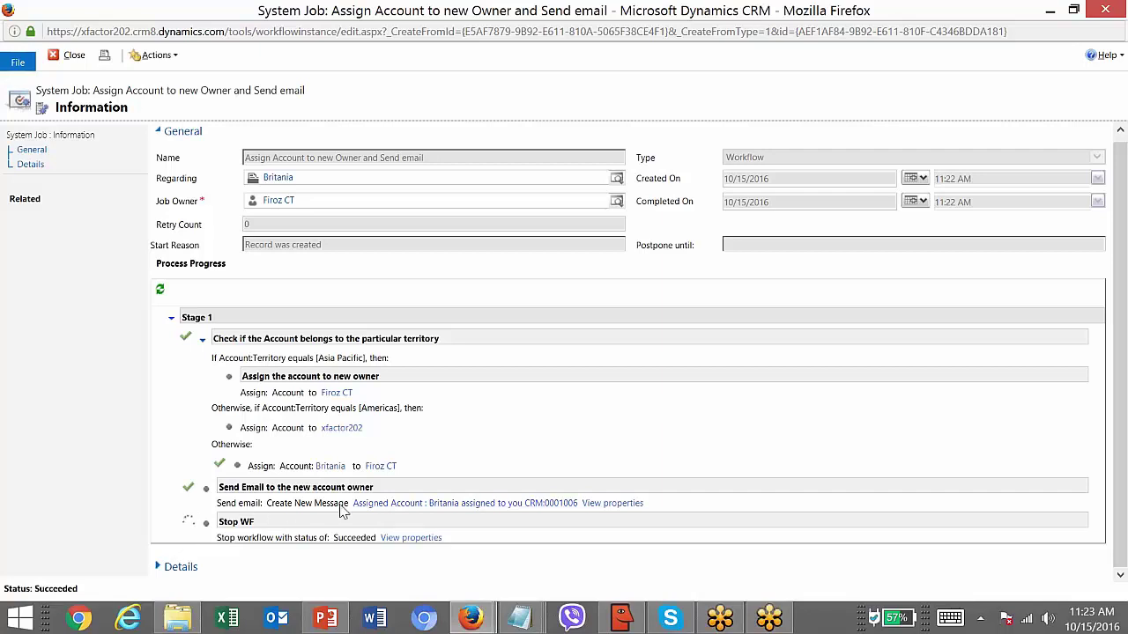
left_click(446, 503)
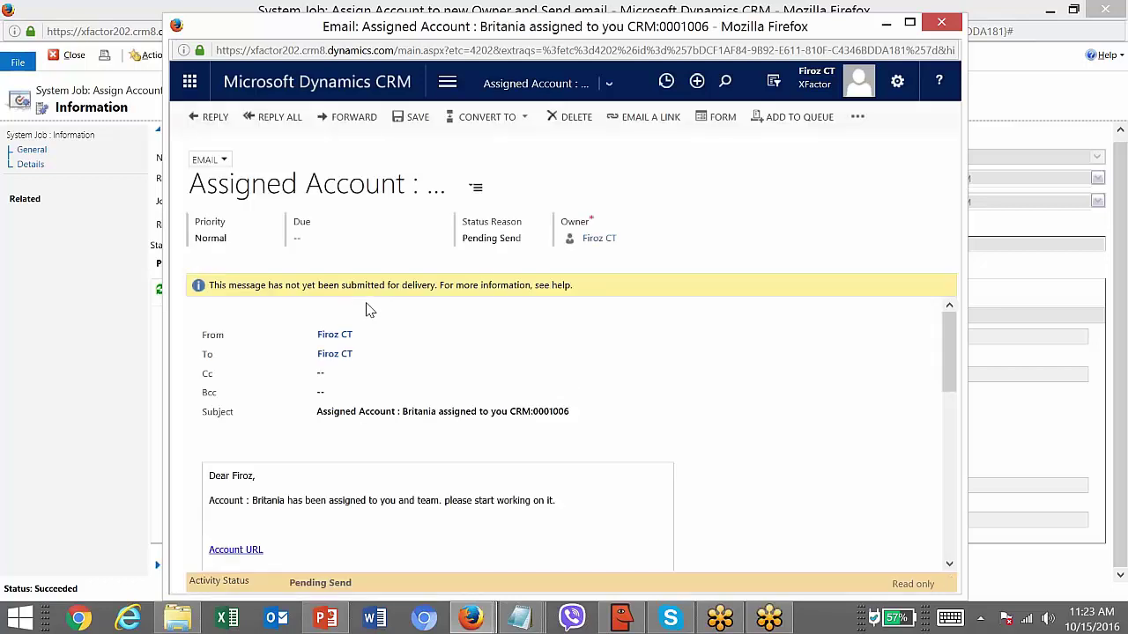
- Maximize the generated email and highlight its subject line and greeting
double_click(594, 26)
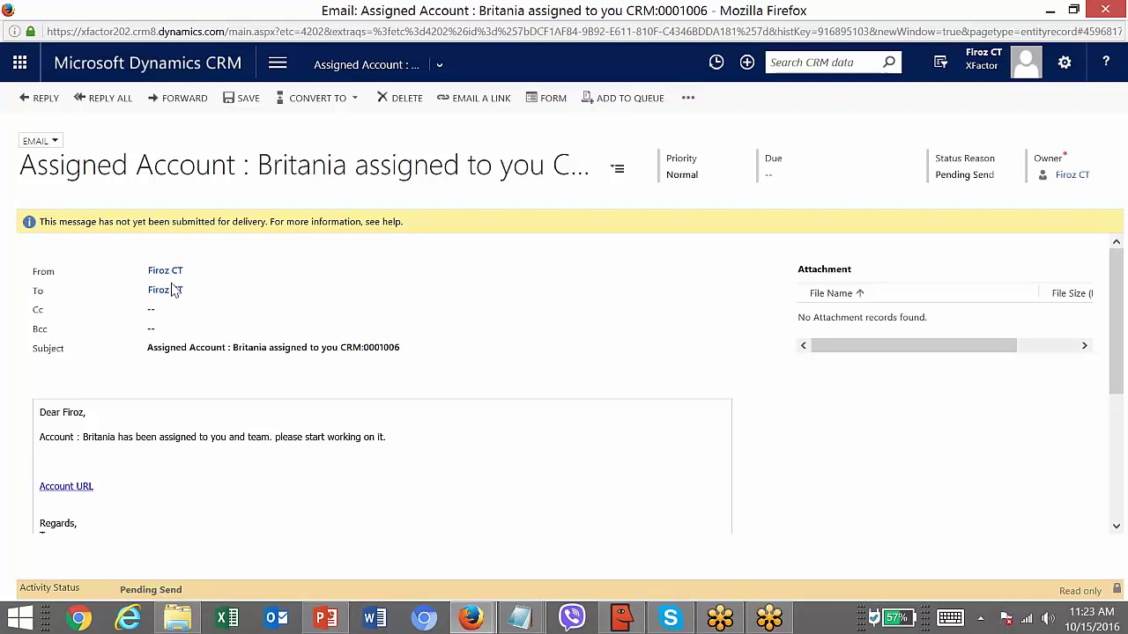
double_click(165, 349)
left_click(187, 354)
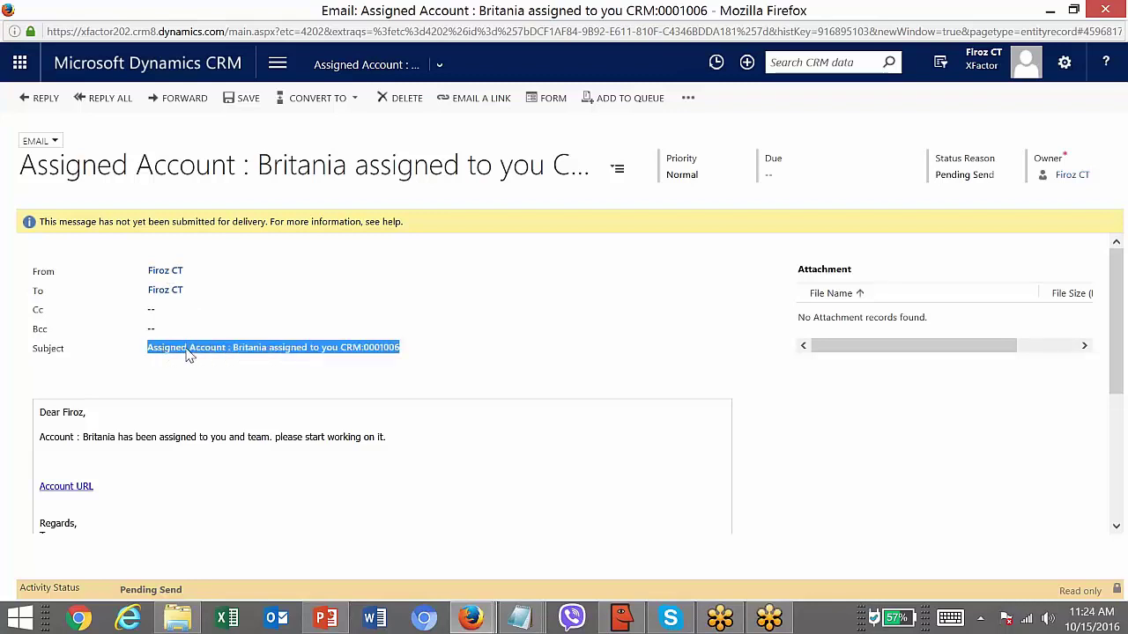
left_click(230, 354)
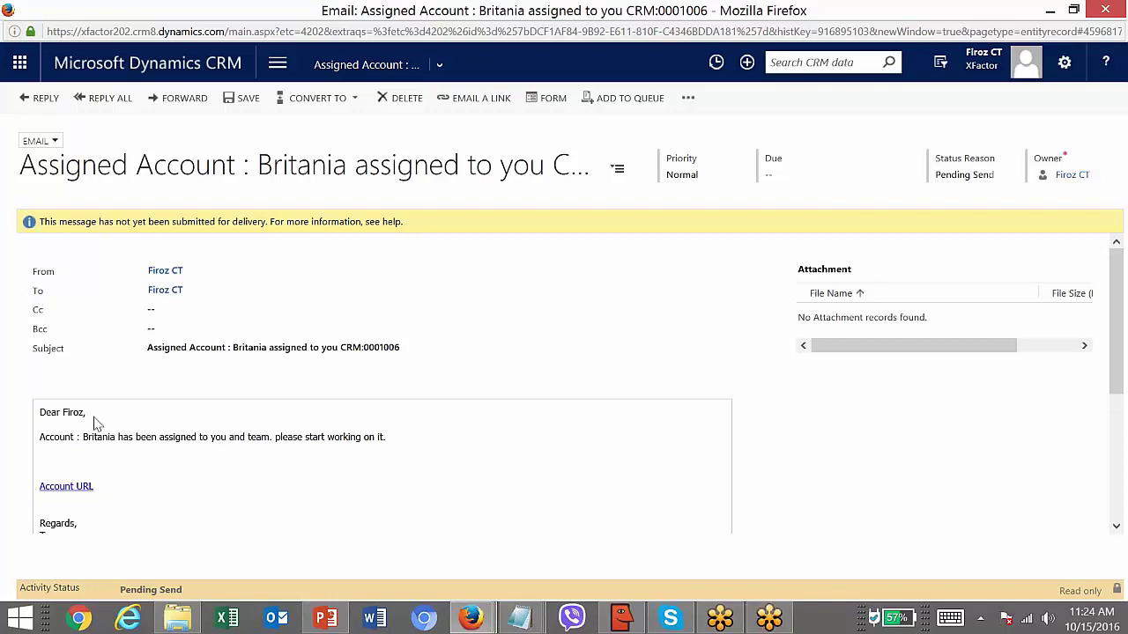
triple_click(77, 418)
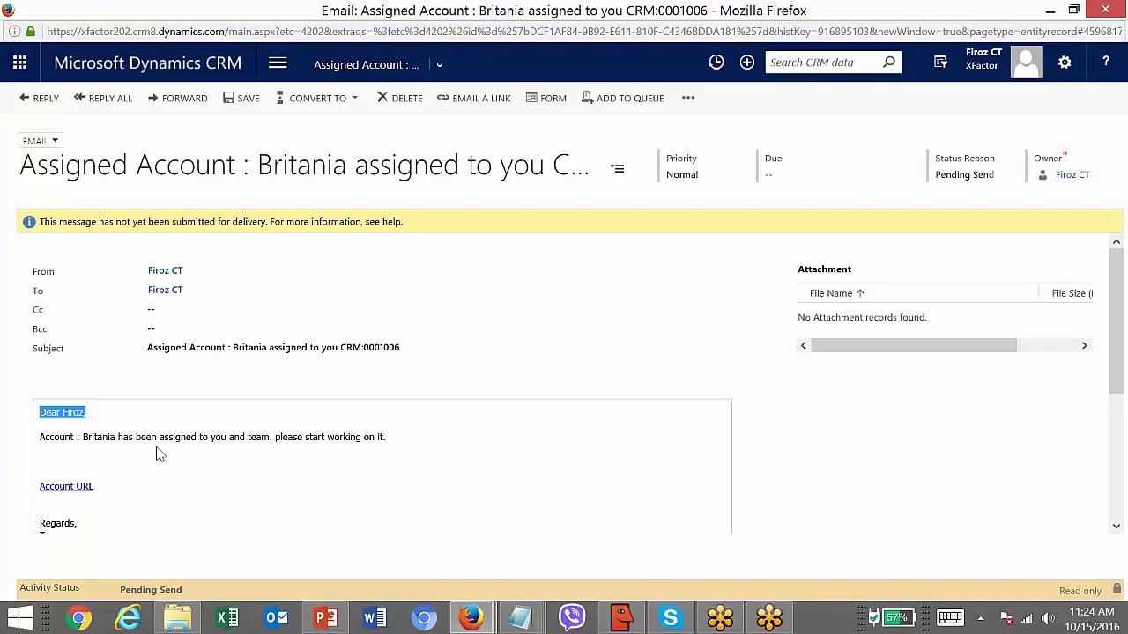
- Follow the email's Account URL link, then close the tab it opened
scroll(1114, 419, "down", 1)
scroll(1114, 419, "down", 1)
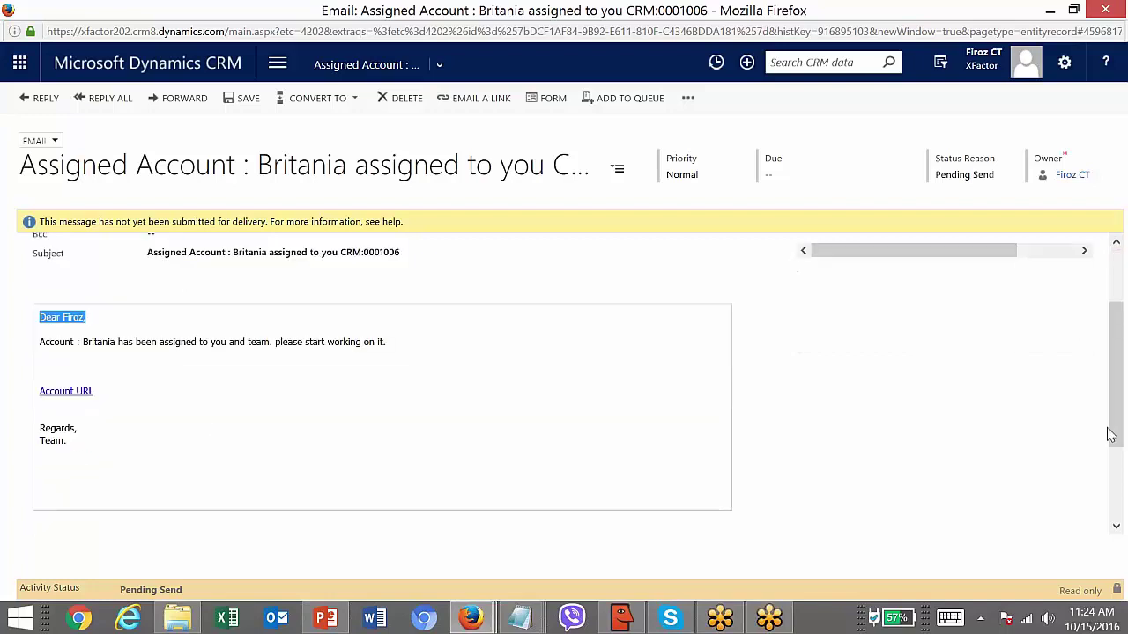
left_click(64, 395)
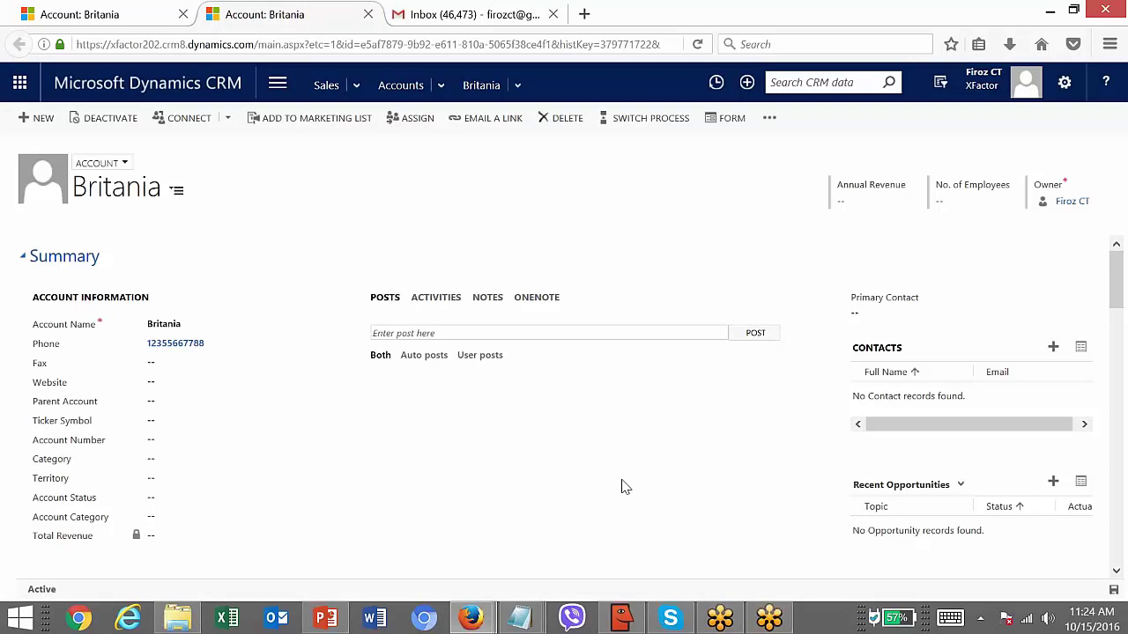
key("ctrl+w")
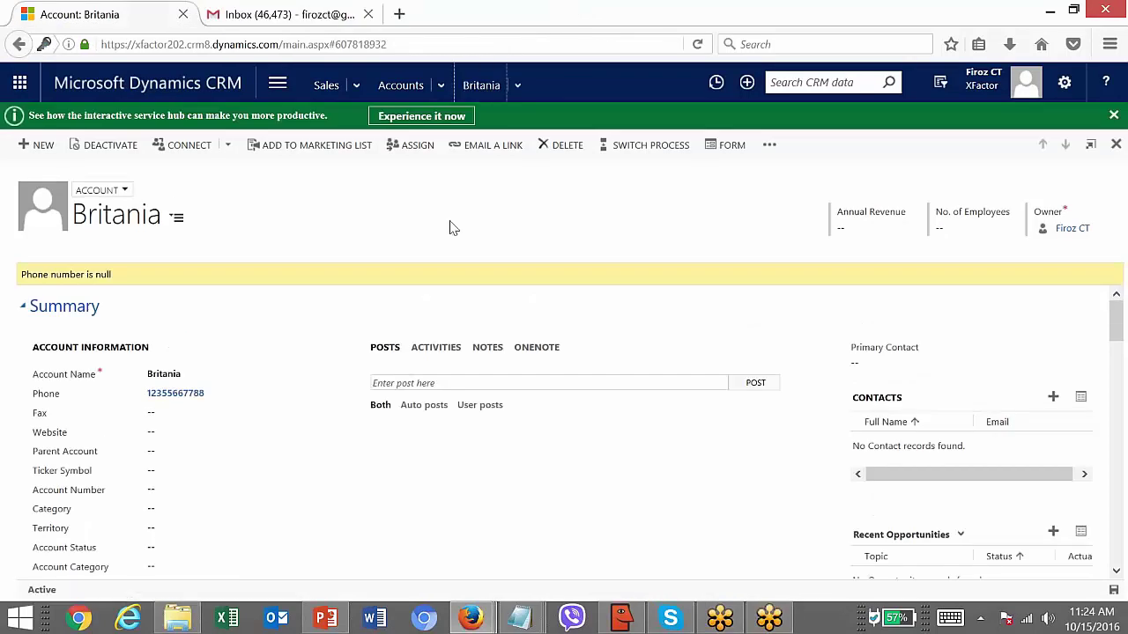